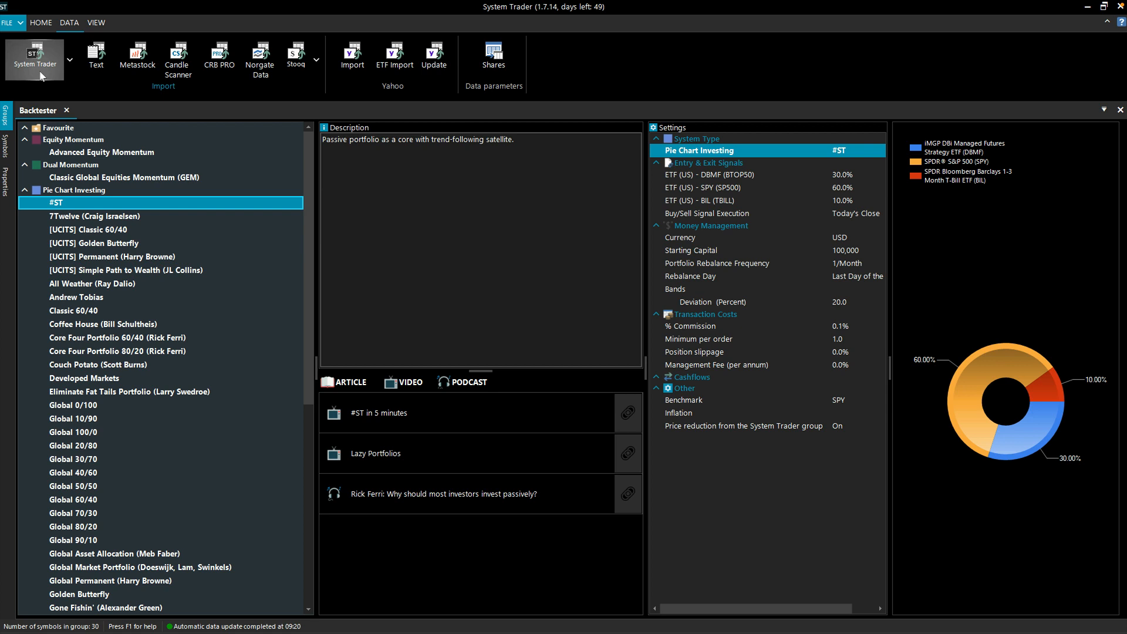
# Start a System Trader data import with USA as the country and USA Stocks as the exchange
pyautogui.click(69, 64)
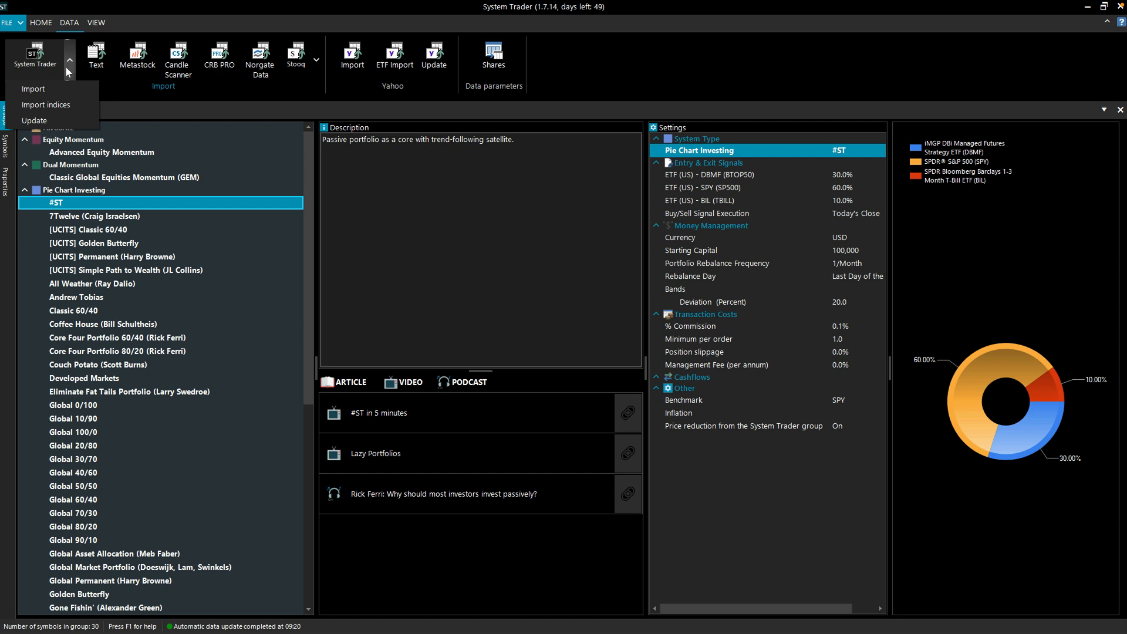
pyautogui.click(55, 93)
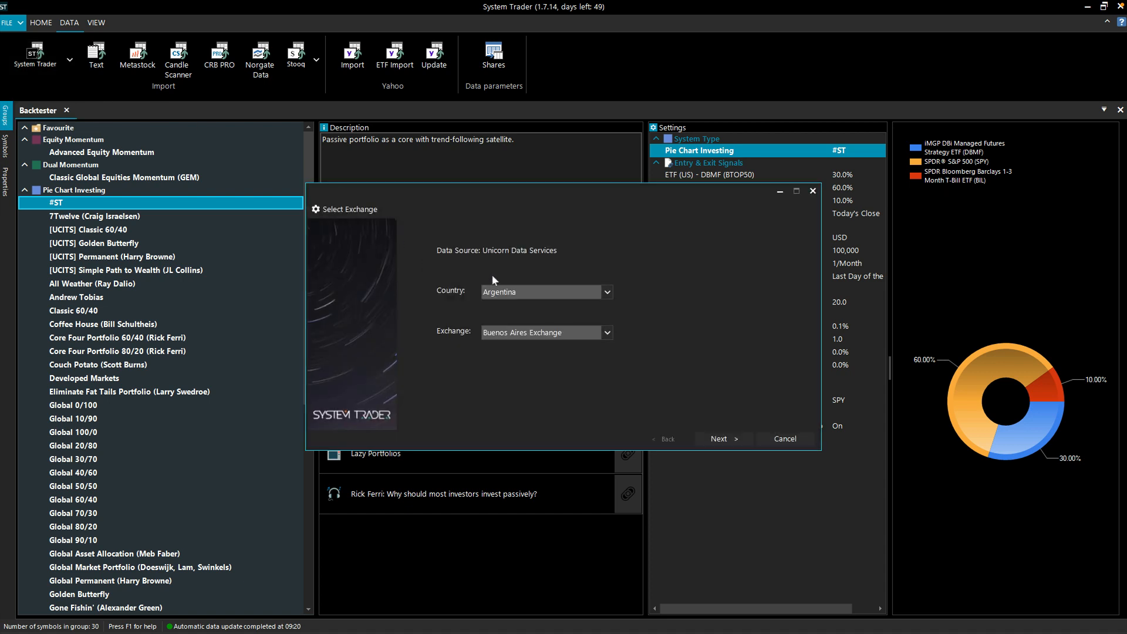
pyautogui.click(529, 287)
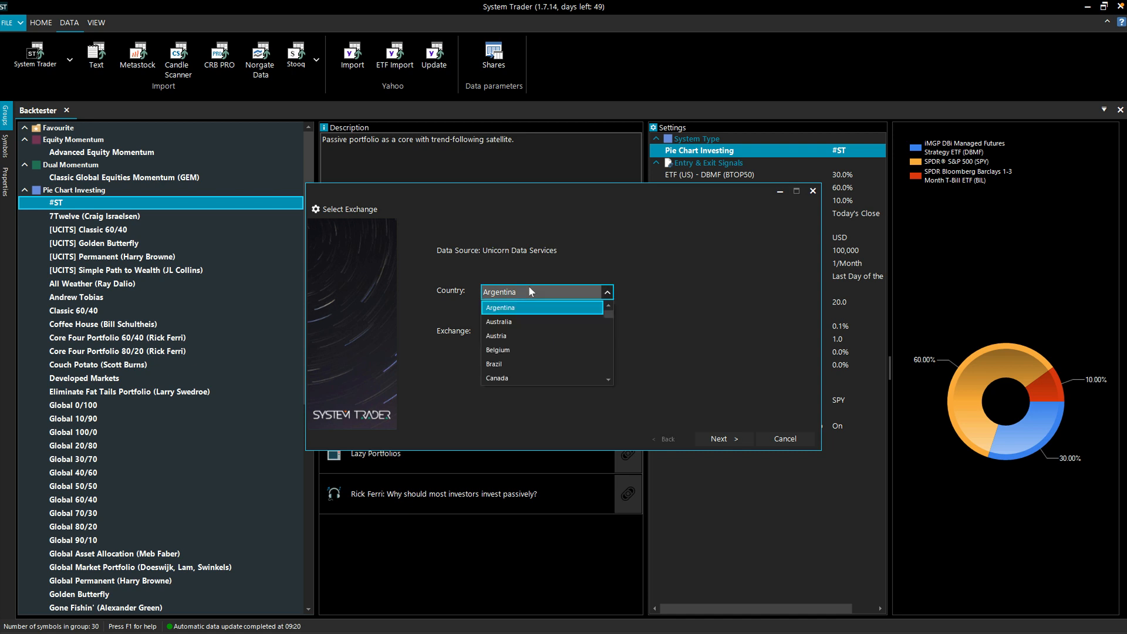
pyautogui.press('u')
pyautogui.click(542, 359)
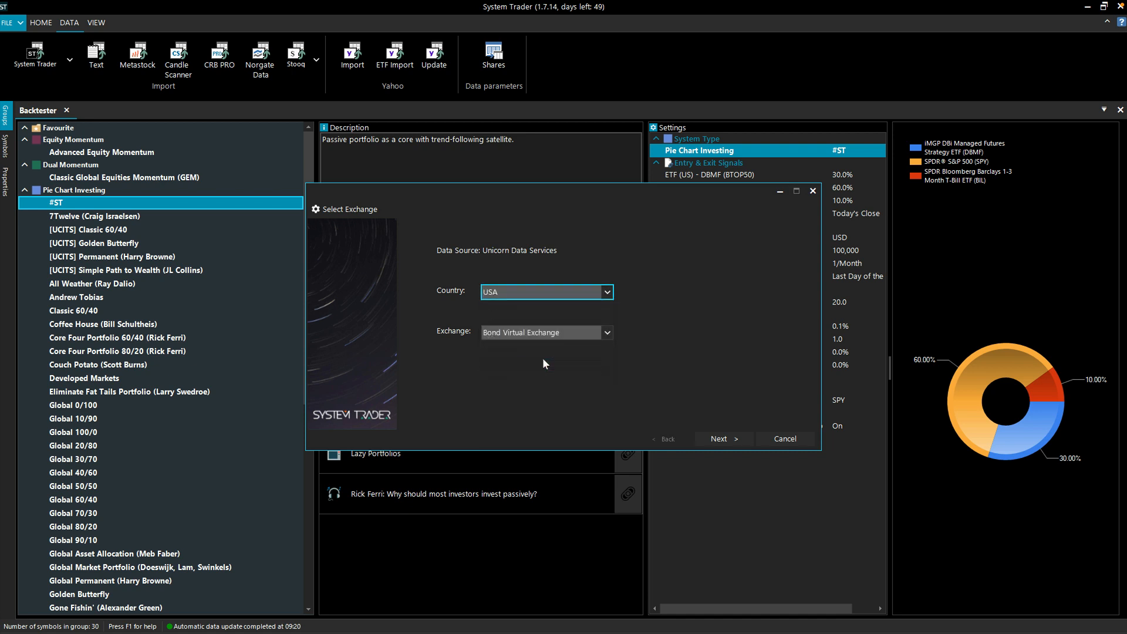
pyautogui.click(530, 334)
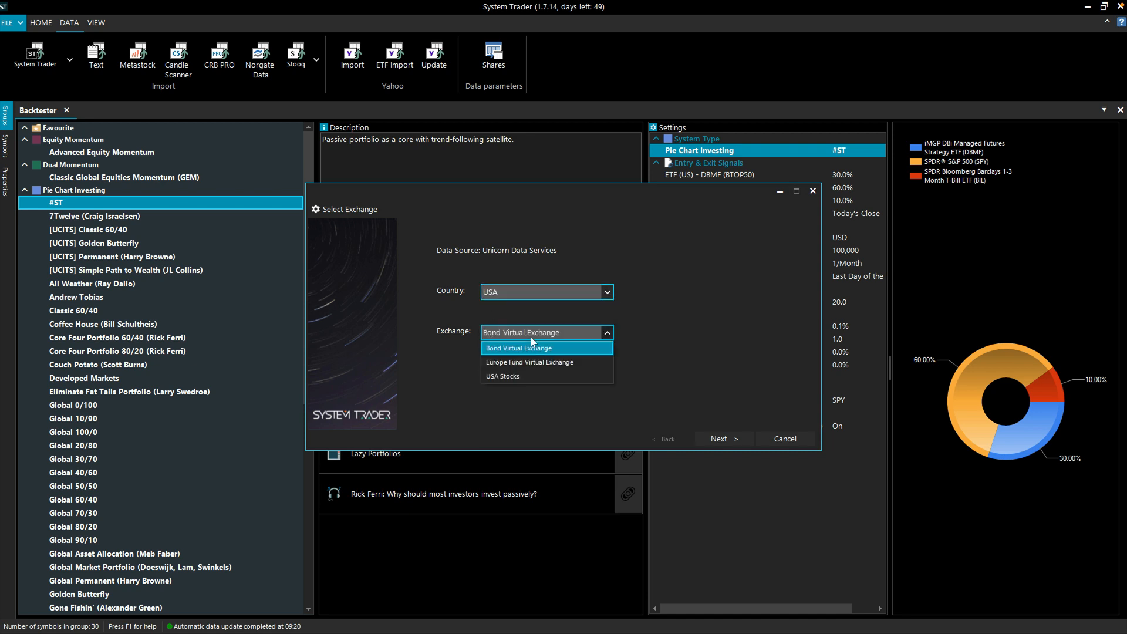
pyautogui.click(525, 376)
pyautogui.click(742, 444)
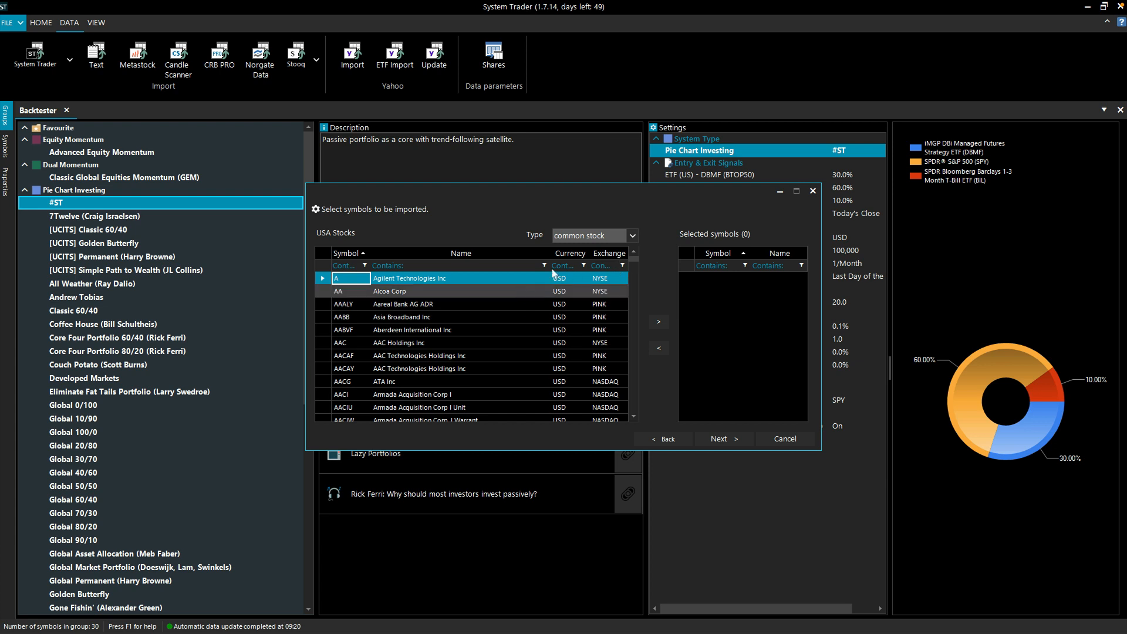
# Set the symbol type to ETF and add AAXJ to the symbols selected for import
pyautogui.click(590, 236)
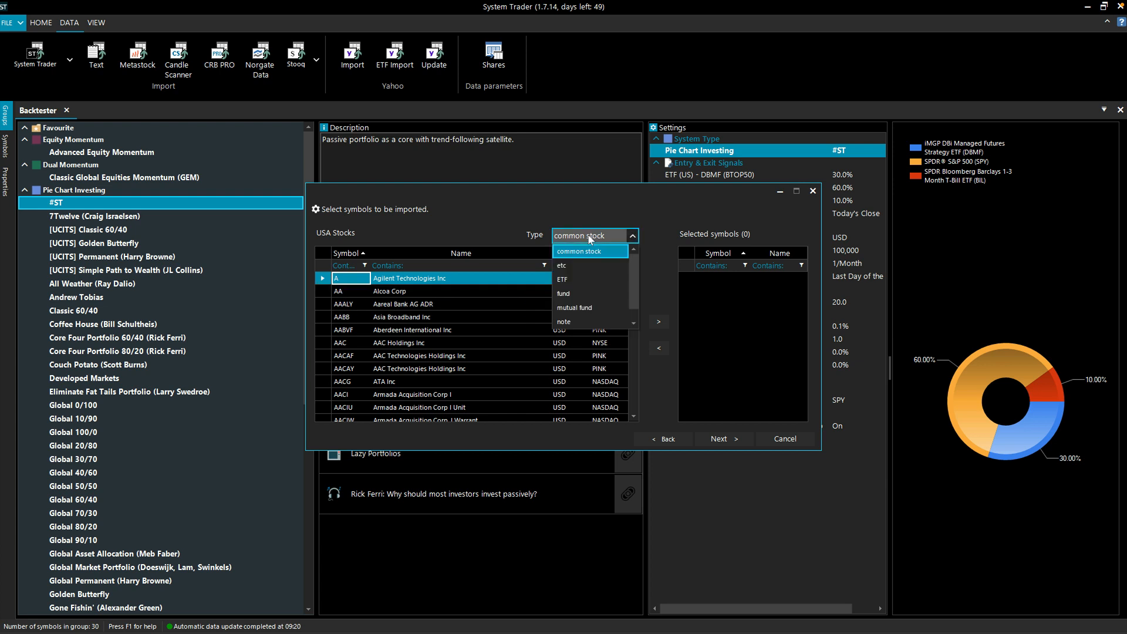
pyautogui.click(587, 280)
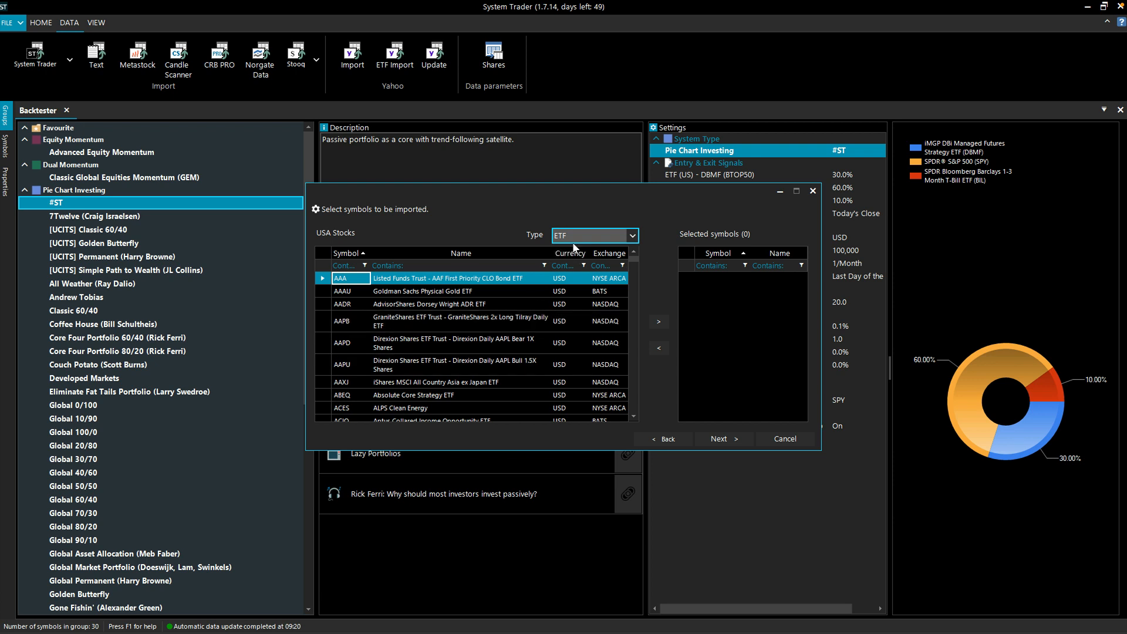
pyautogui.click(421, 382)
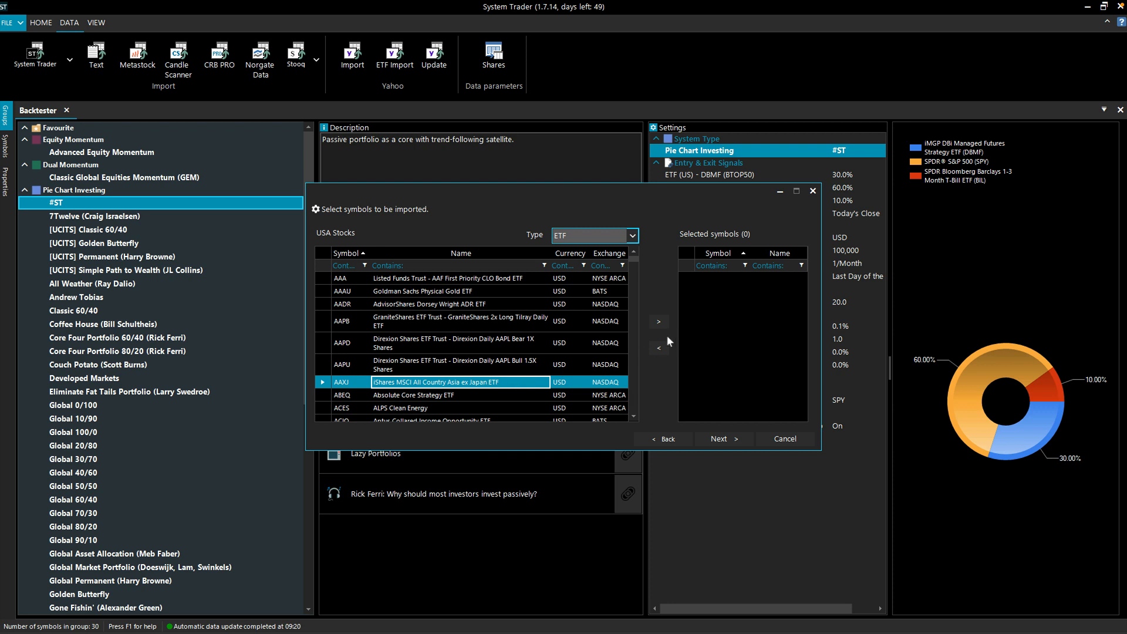
pyautogui.click(659, 322)
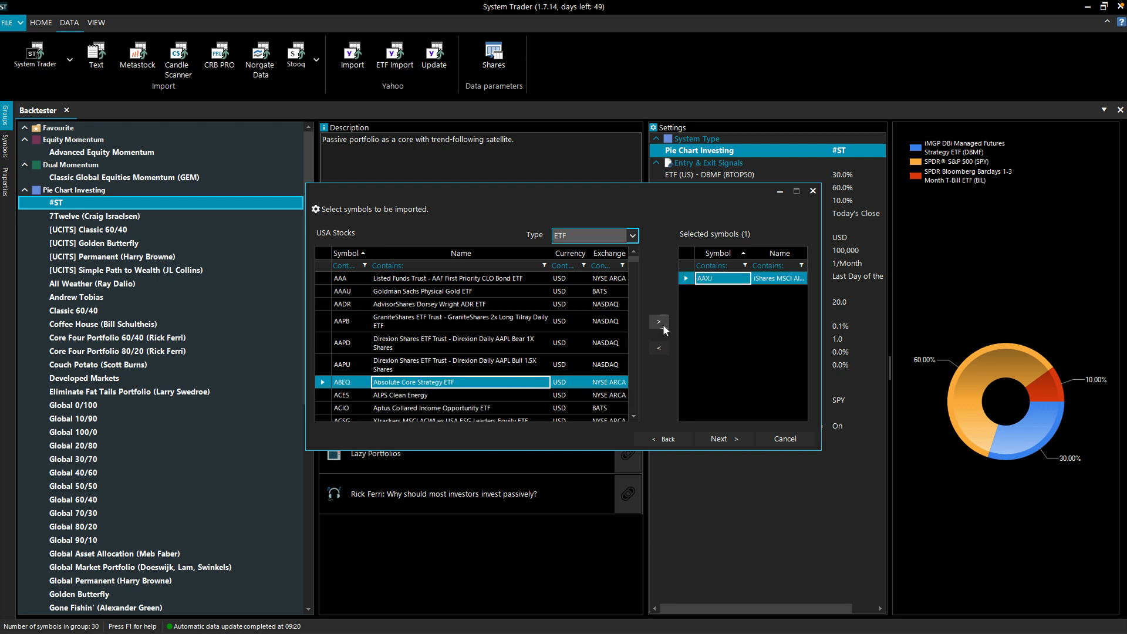
pyautogui.click(726, 439)
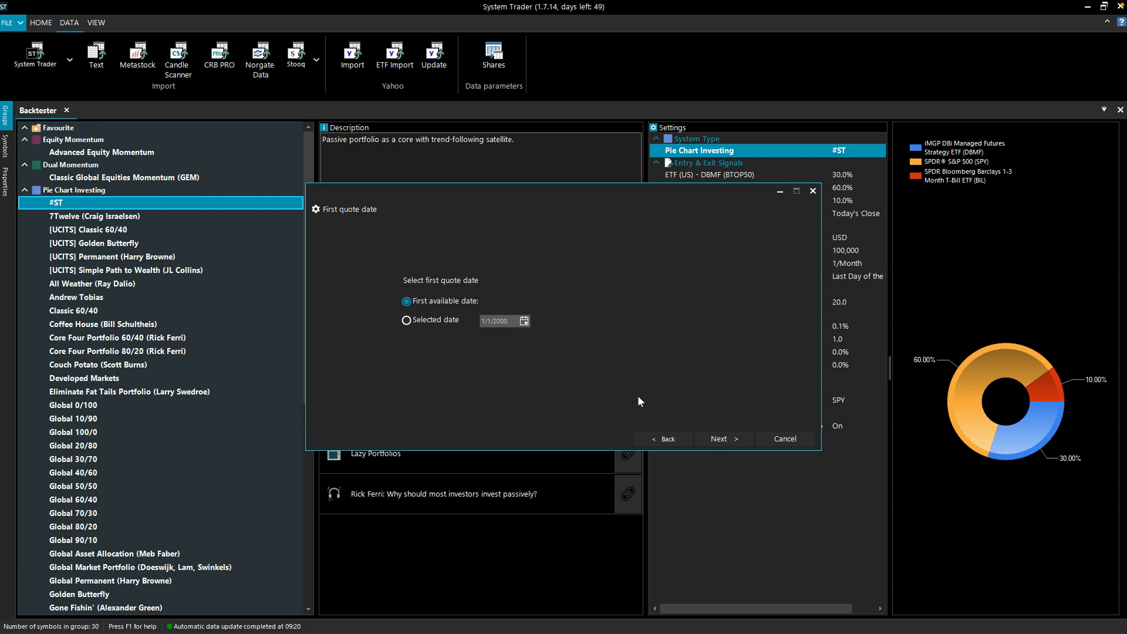
# Keep the first available quote date, name the target symbols group "new group", and close the wizard without importing
pyautogui.click(725, 445)
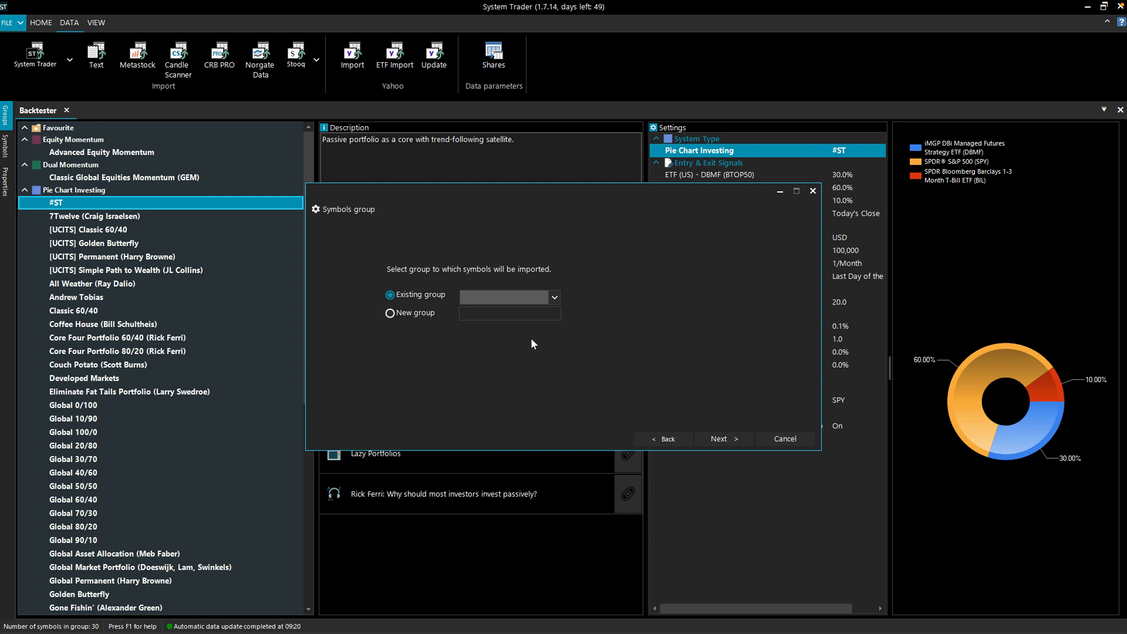
pyautogui.click(524, 300)
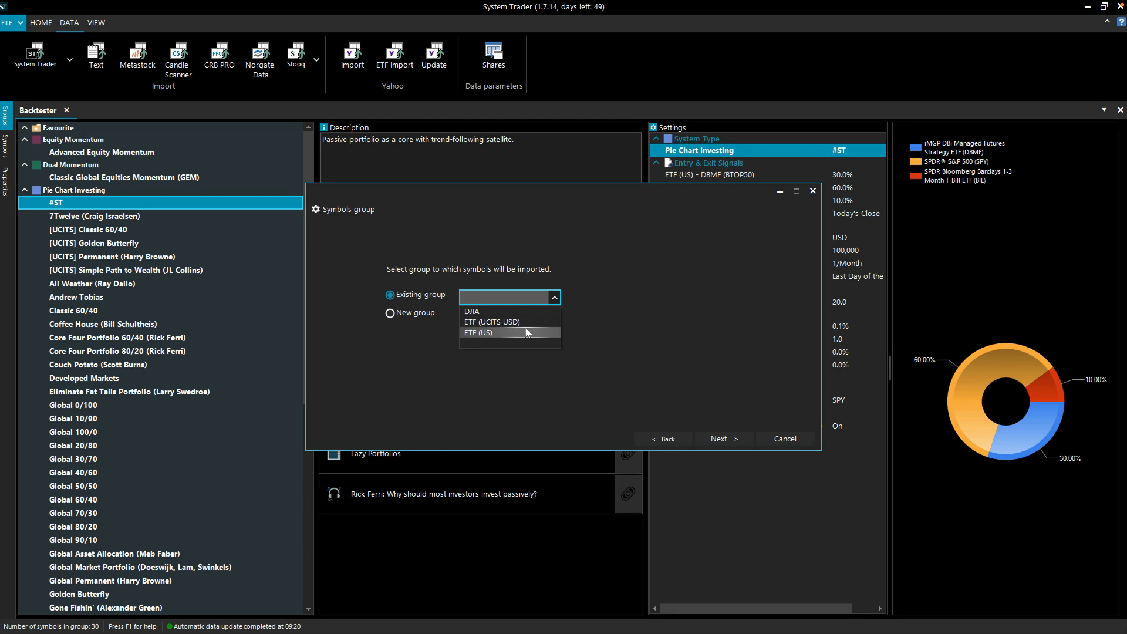
pyautogui.click(407, 330)
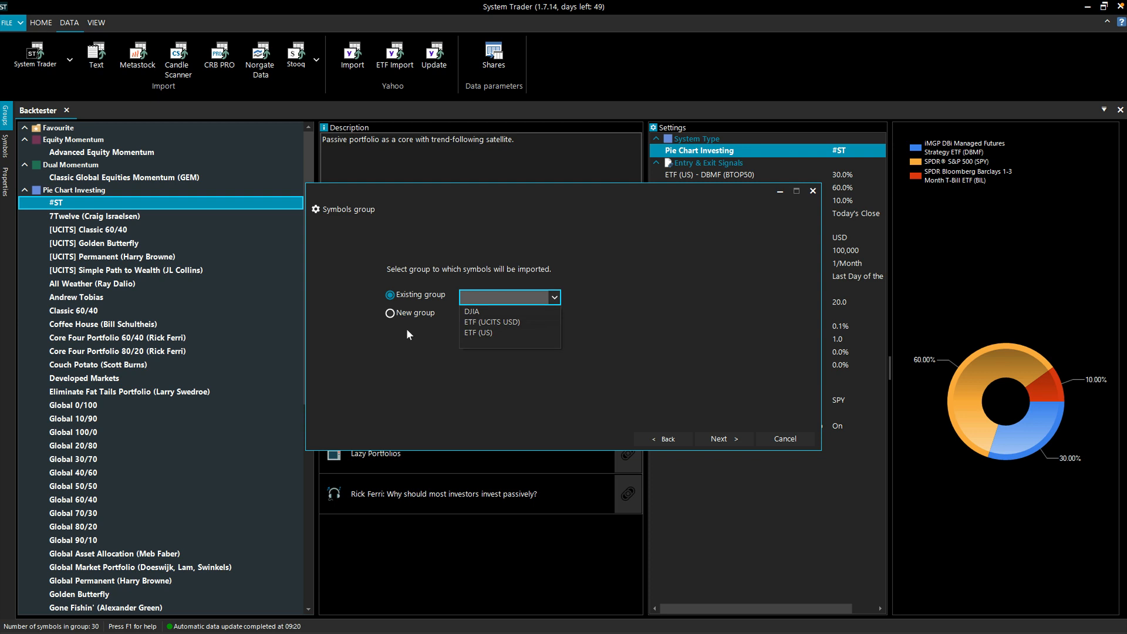
pyautogui.click(409, 312)
pyautogui.click(523, 314)
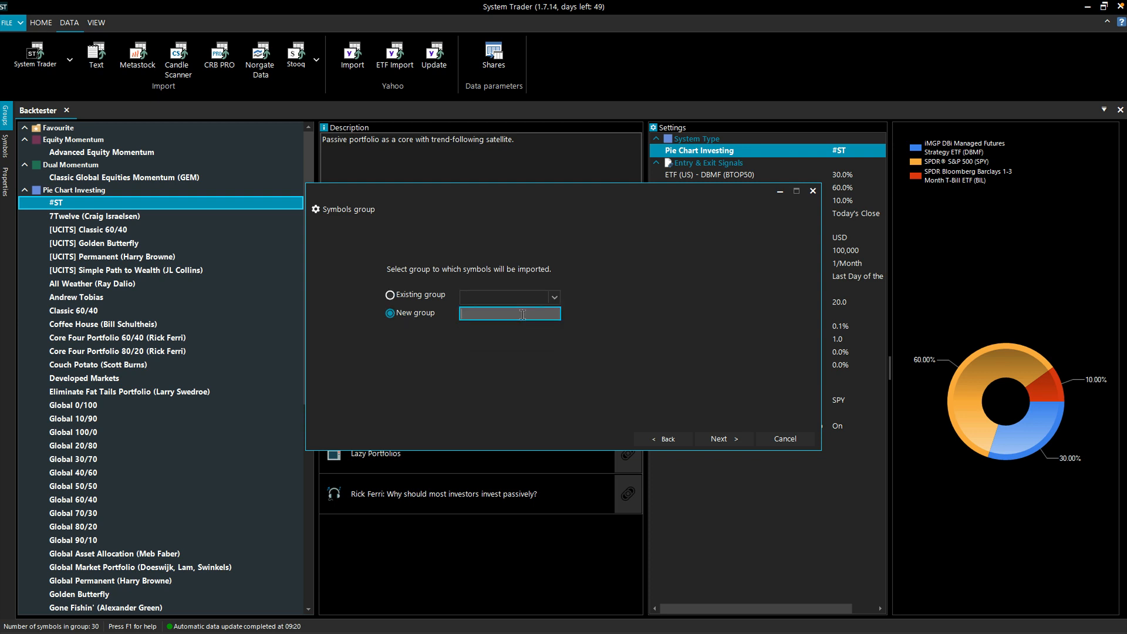
pyautogui.write('new group')
pyautogui.click(812, 190)
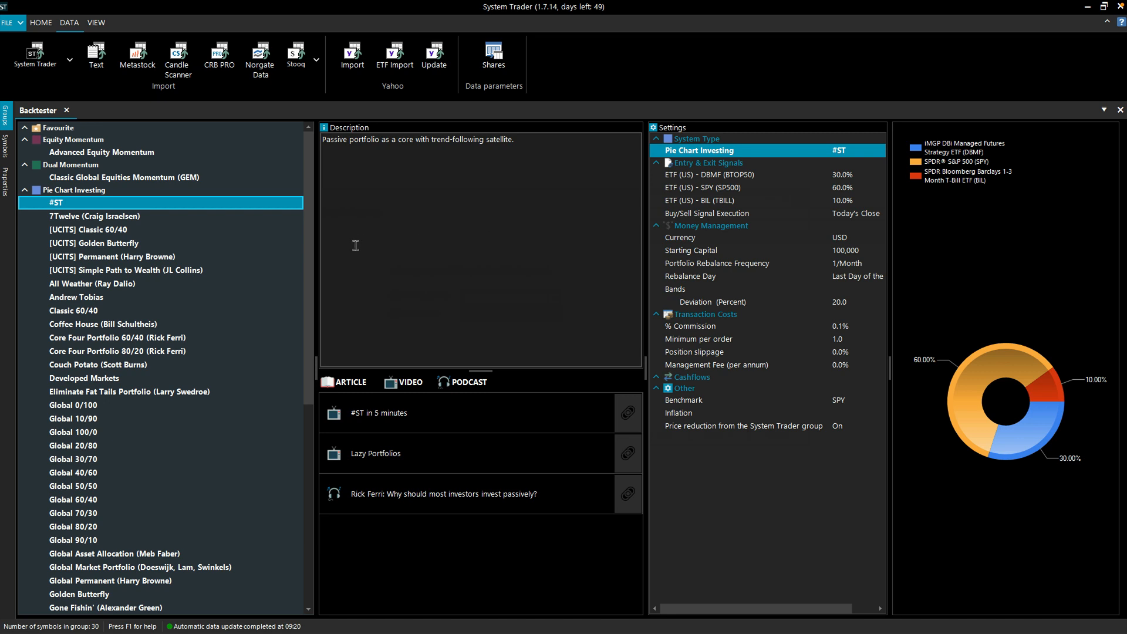
# In the System Trader index import, filter the names by "S&P 500", select GSPC, and close the wizard without importing
pyautogui.click(74, 64)
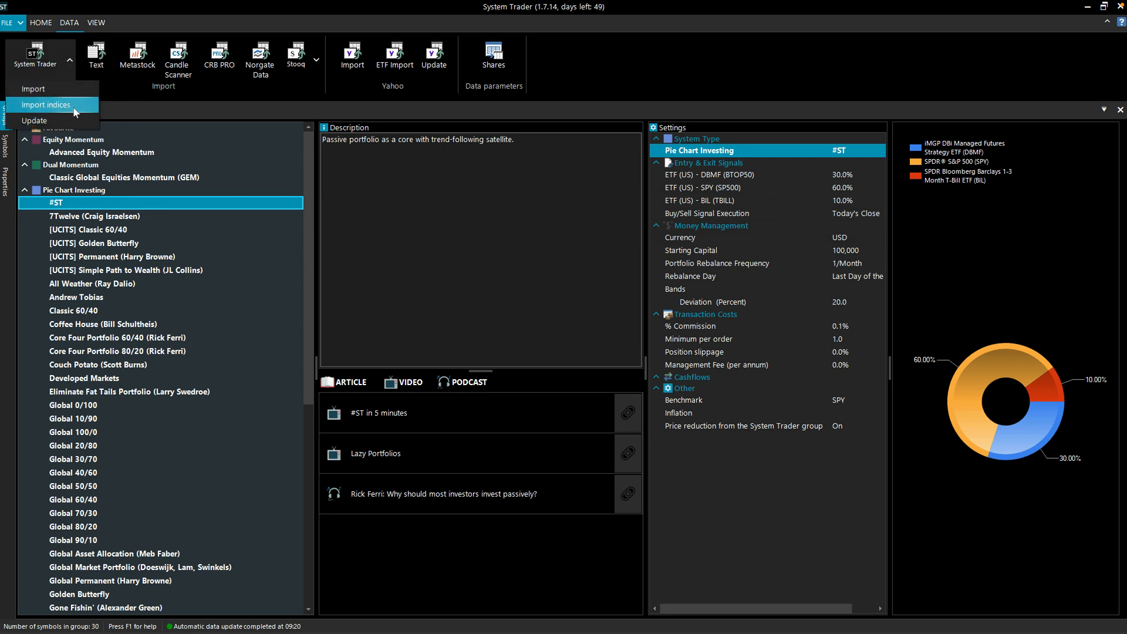
pyautogui.click(80, 112)
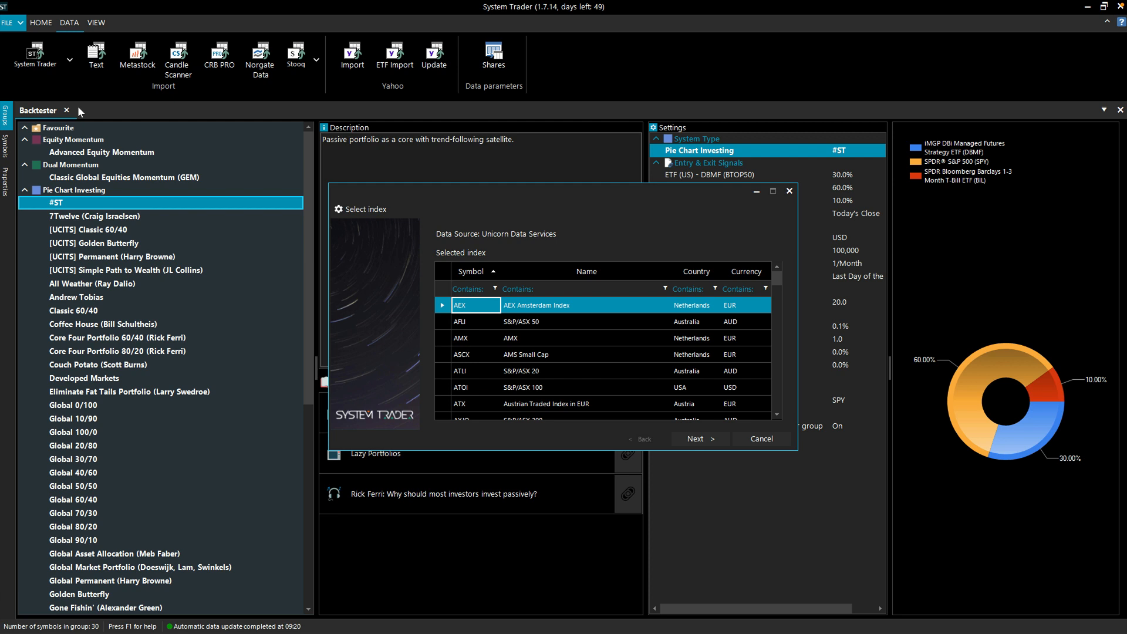
pyautogui.click(555, 288)
pyautogui.write('S&P 500')
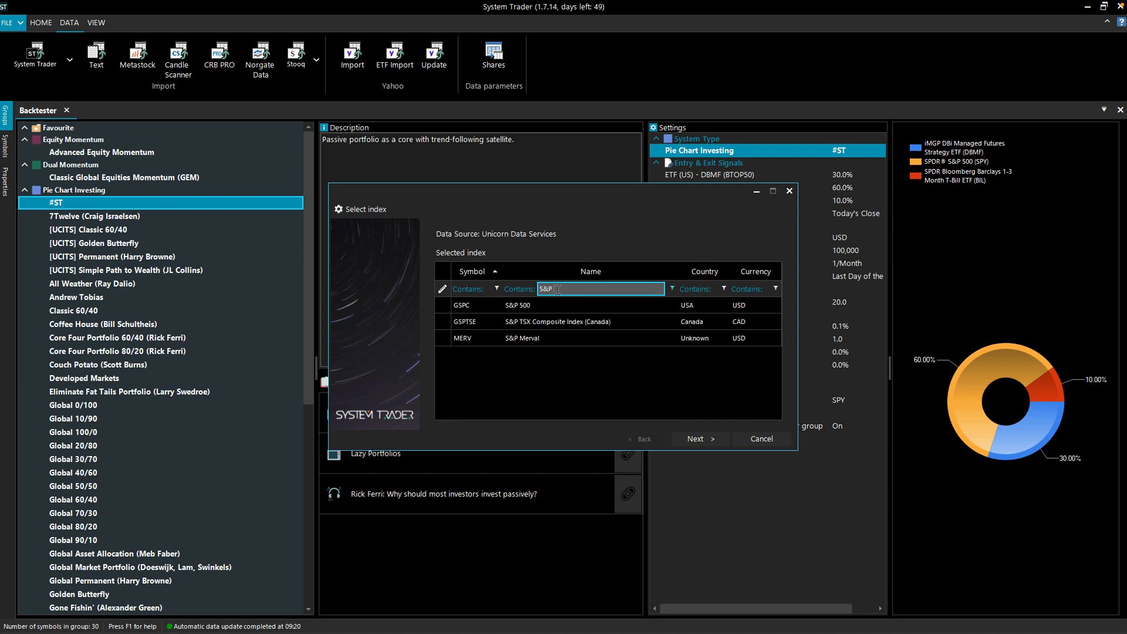
pyautogui.click(562, 305)
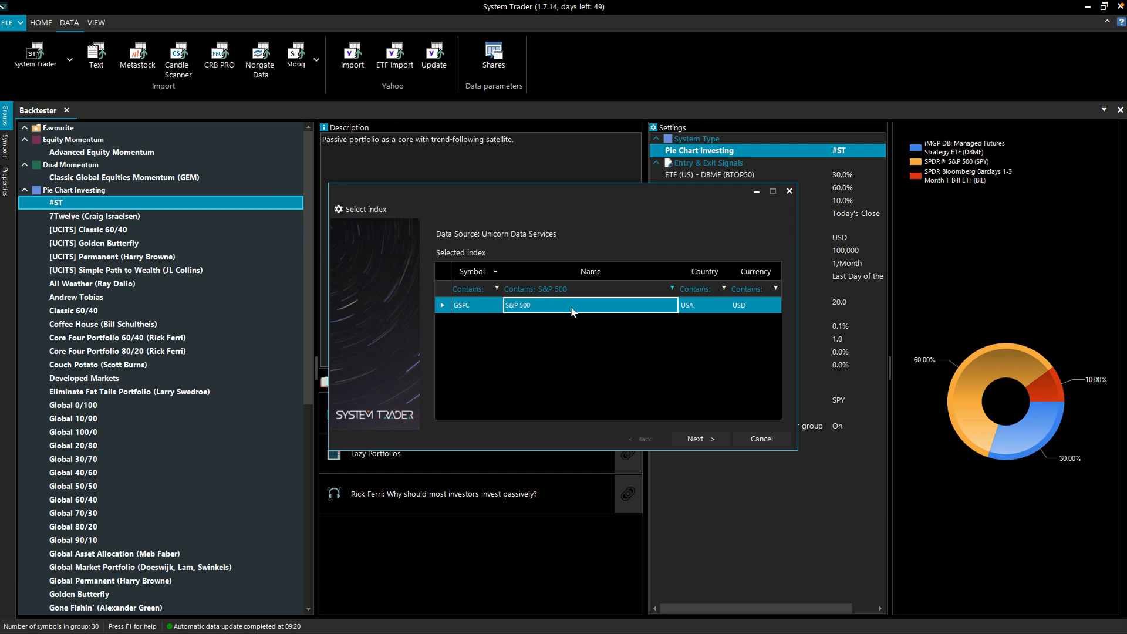
pyautogui.click(789, 190)
# View the symbol groups offered by the System Trader data update wizard, and stop the operation without updating
pyautogui.click(69, 59)
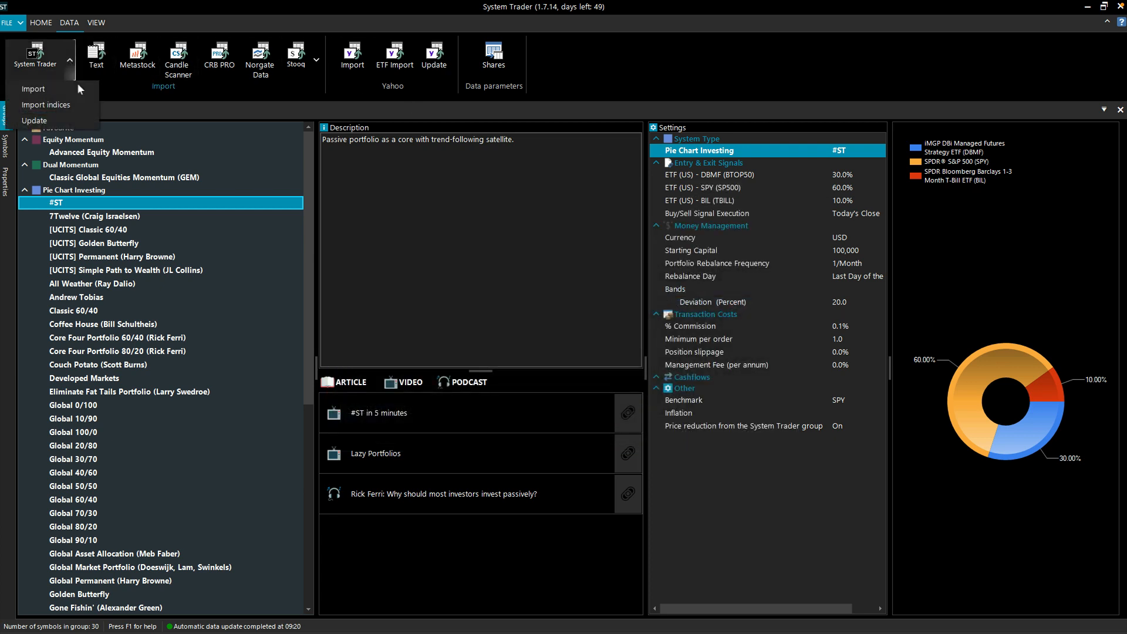
pyautogui.click(54, 124)
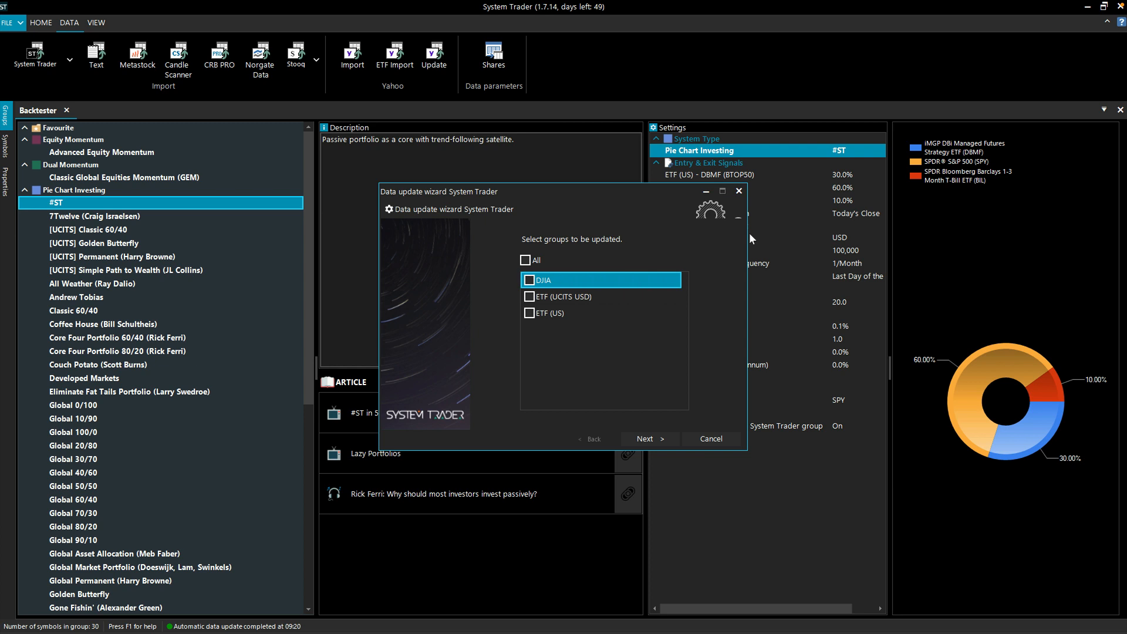
pyautogui.click(738, 191)
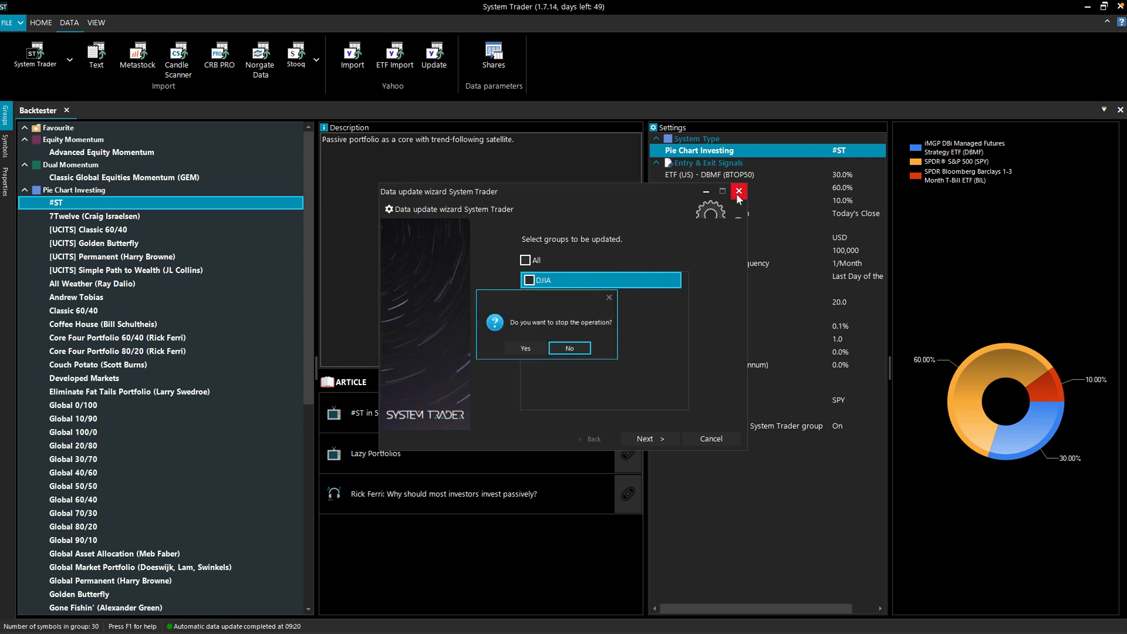
pyautogui.click(526, 351)
# Review the automatic data update options in the program settings and close them without changes
pyautogui.click(7, 22)
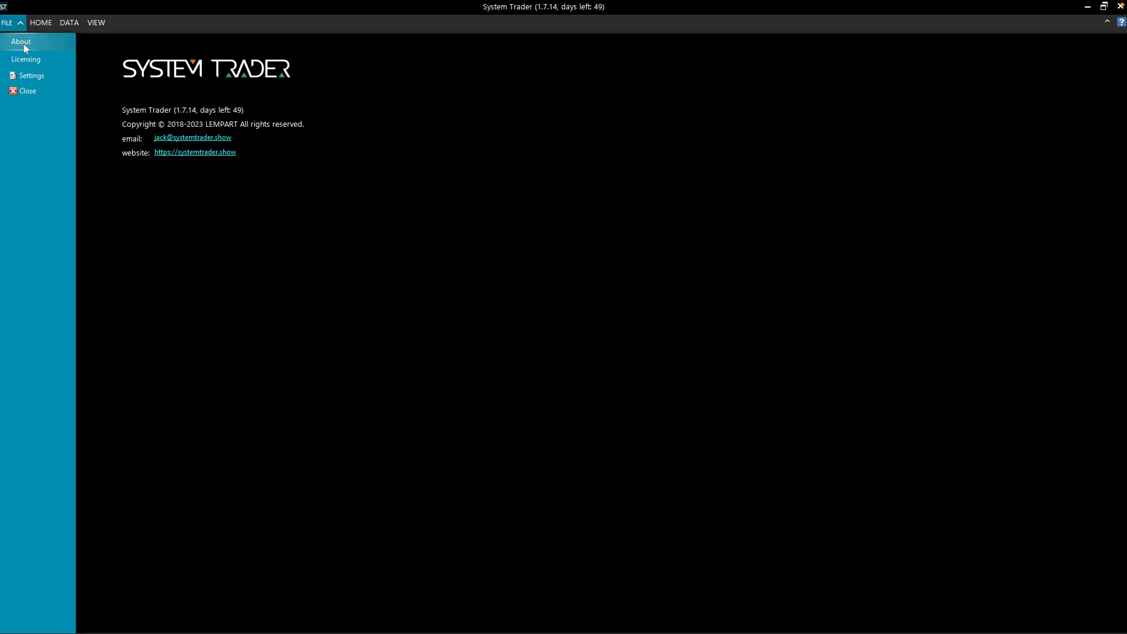
pyautogui.click(33, 76)
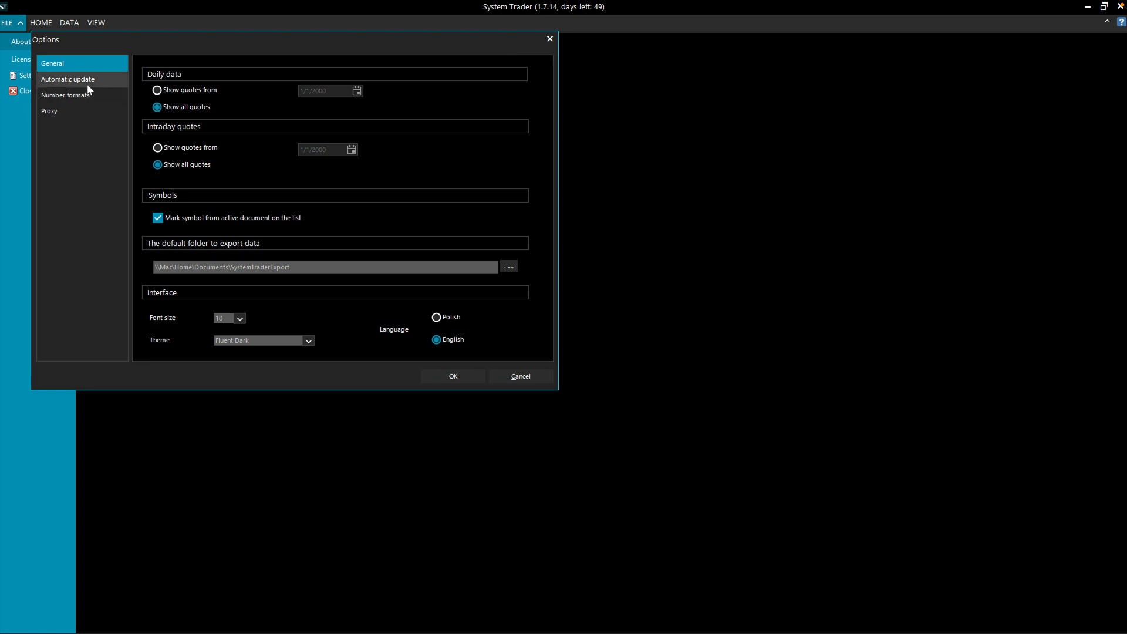
pyautogui.click(109, 79)
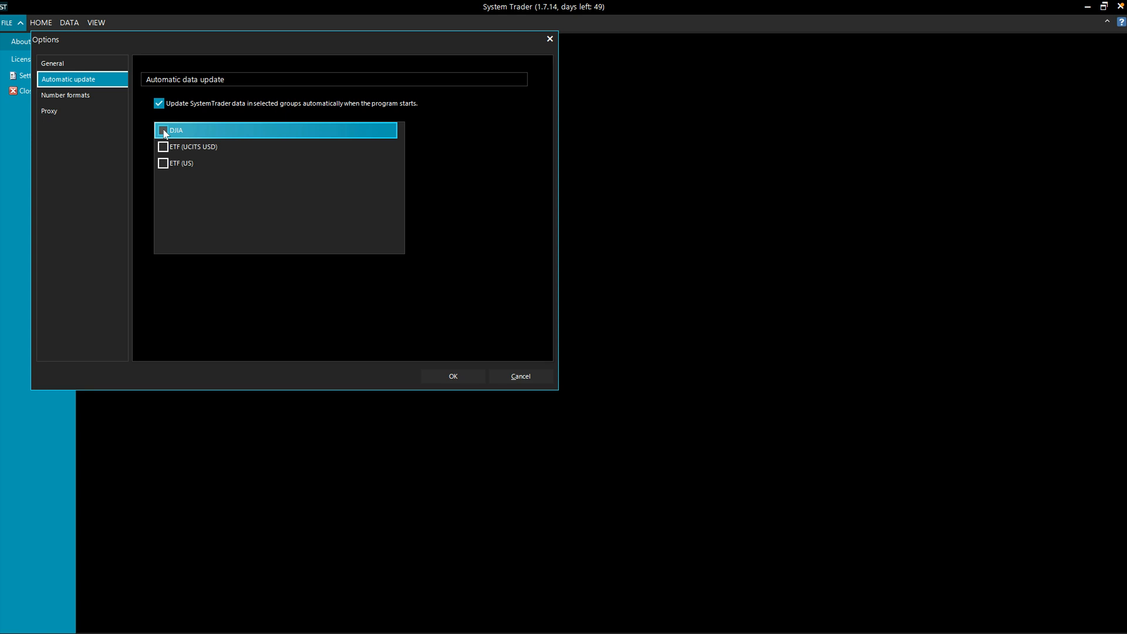
pyautogui.click(550, 39)
# Start another System Trader data import and set the country to Unknown
pyautogui.click(66, 25)
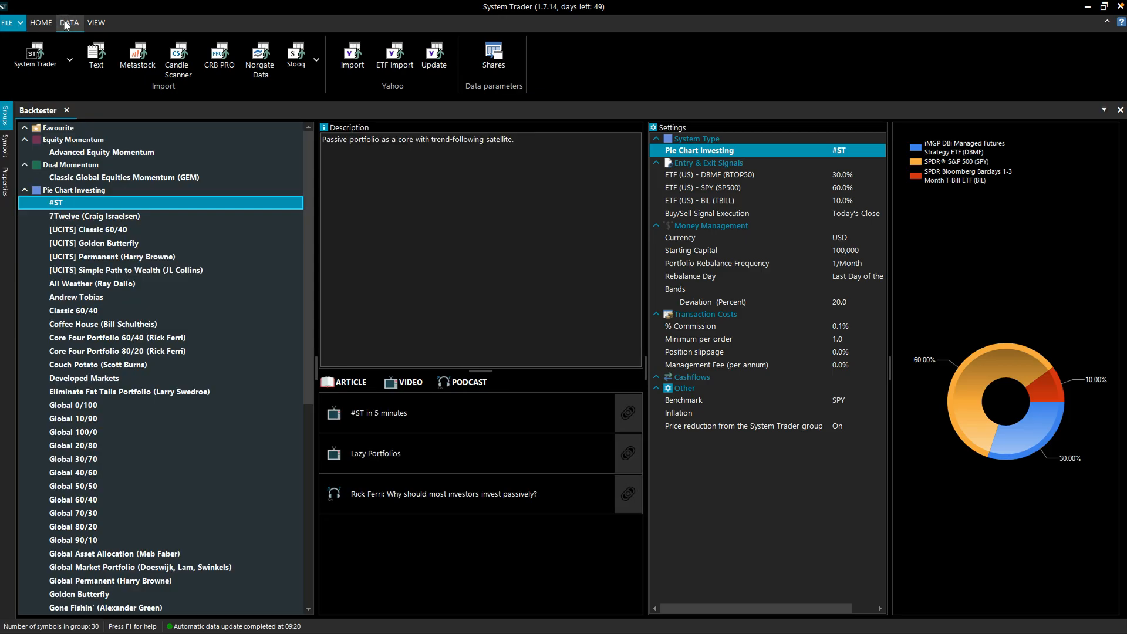
pyautogui.click(30, 73)
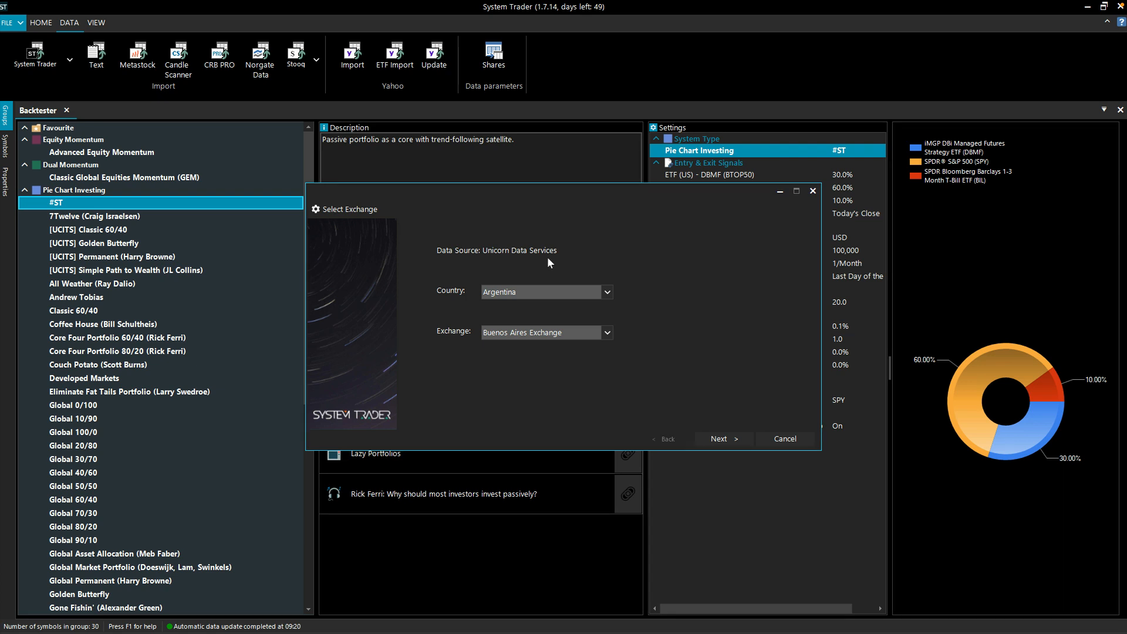
pyautogui.click(599, 292)
pyautogui.moveTo(607, 311); pyautogui.dragTo(607, 329)
pyautogui.click(620, 274)
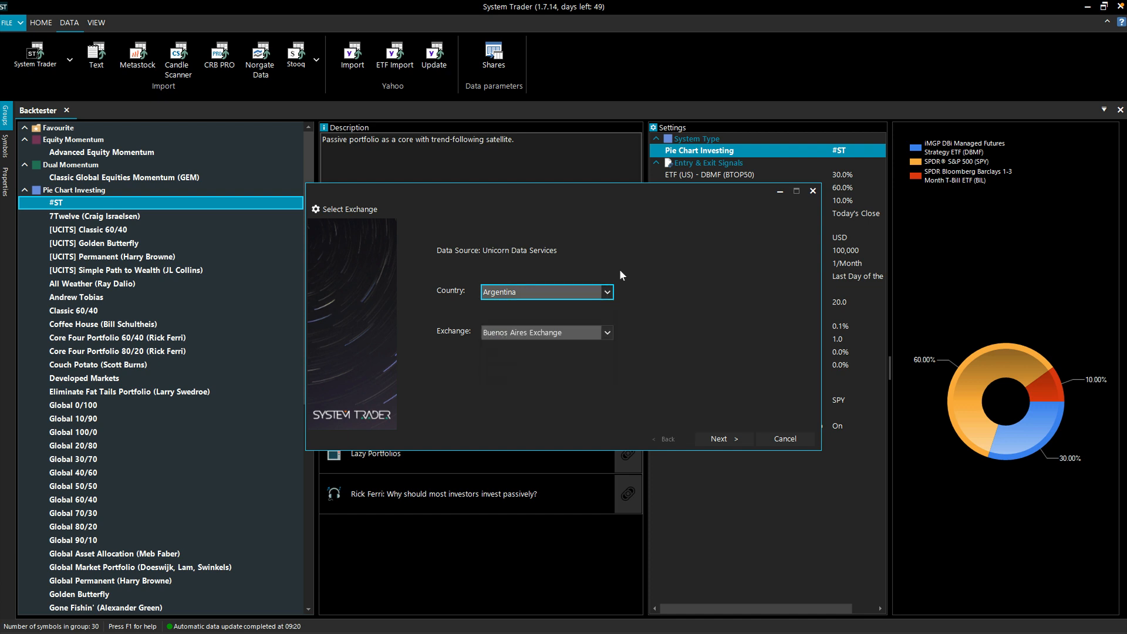
pyautogui.click(607, 294)
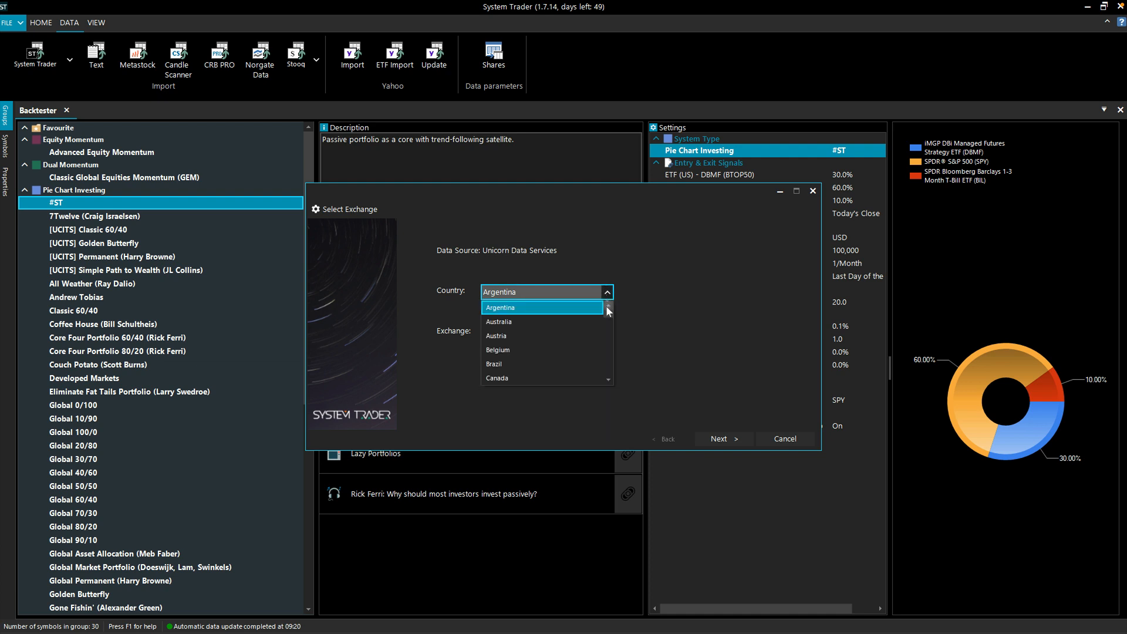
pyautogui.moveTo(607, 313); pyautogui.dragTo(604, 371)
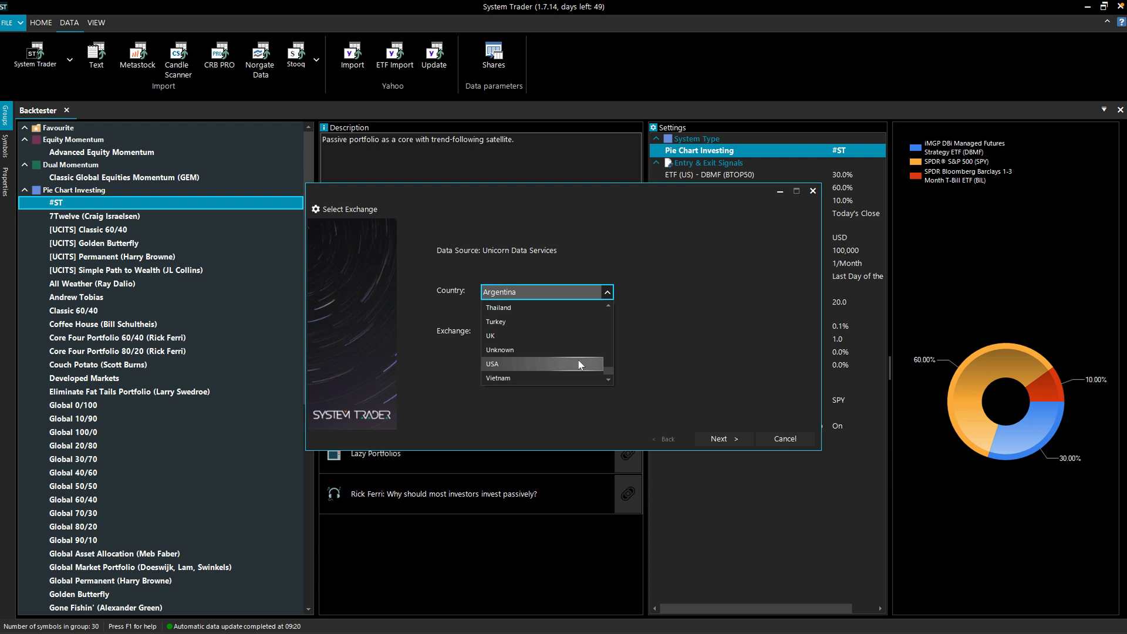
pyautogui.click(524, 351)
# Examine the exchanges offered for the Unknown country and close the import wizard
pyautogui.click(557, 334)
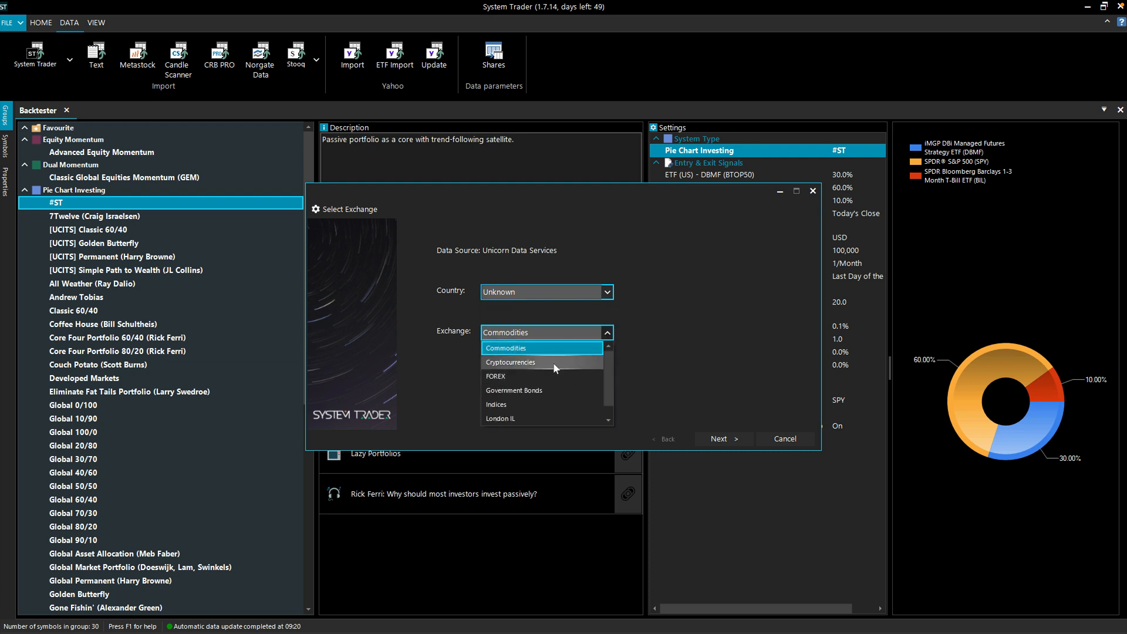
pyautogui.click(609, 420)
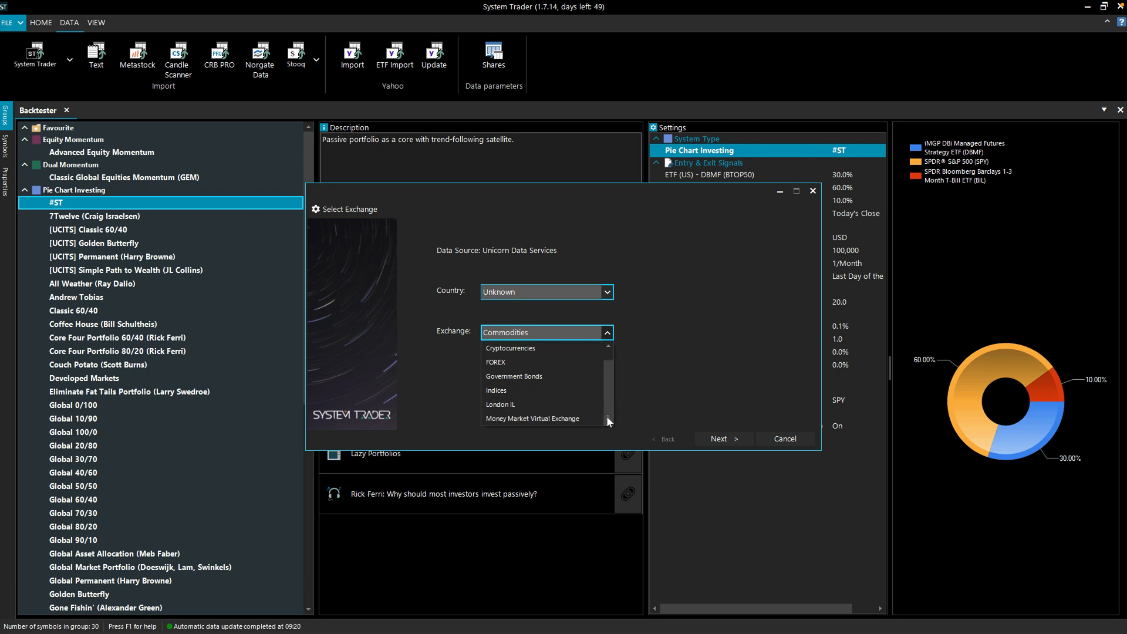
pyautogui.scroll(1, 607, 410)
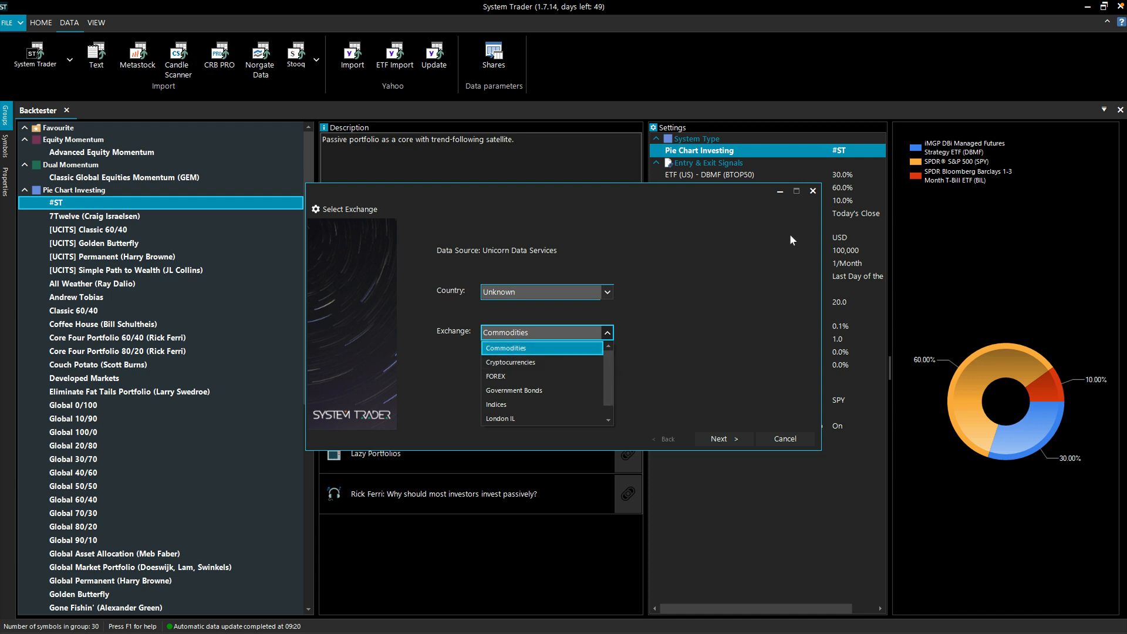
pyautogui.click(812, 192)
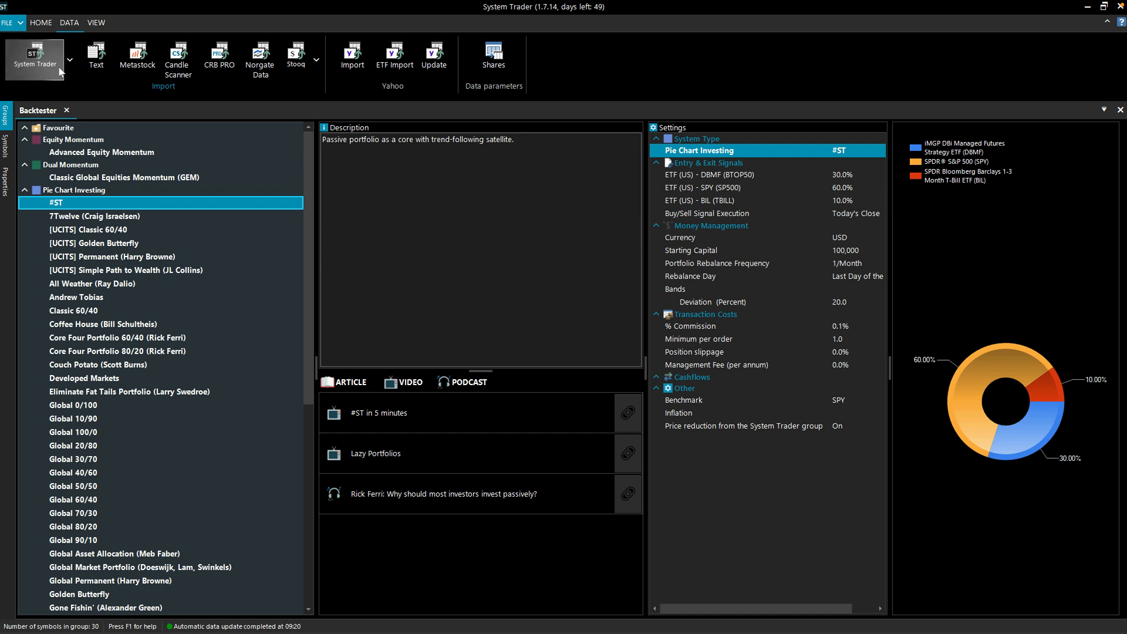
# Start a text data import, and switch to Notepad to examine the date format in the $SPBDAR2T quotes file
pyautogui.click(93, 71)
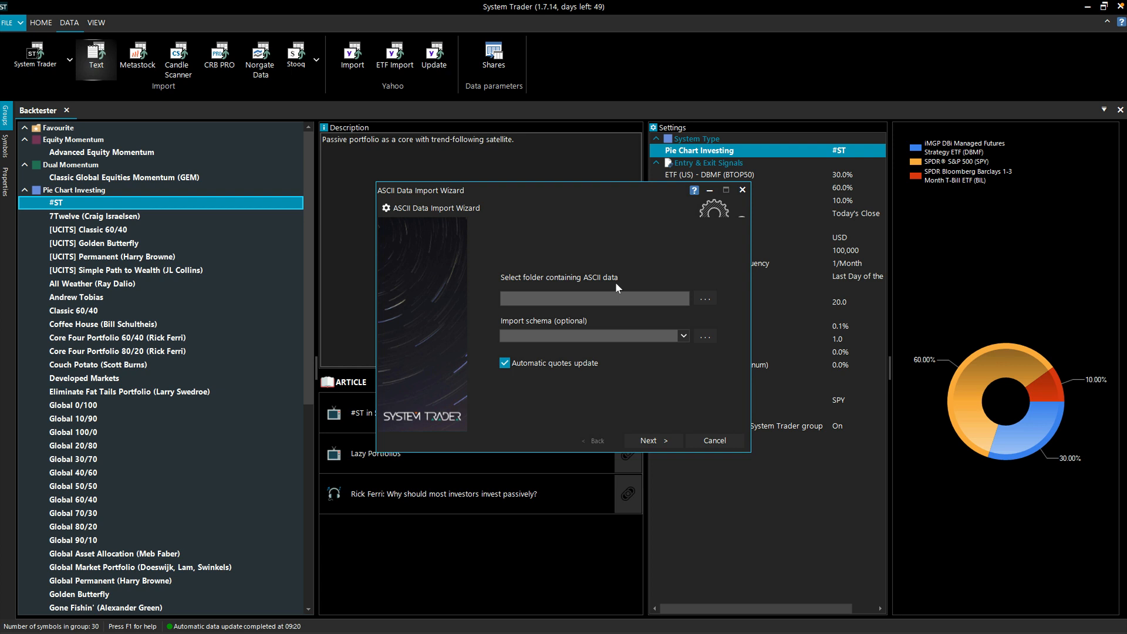
pyautogui.hotkey('alt', 'Tab')
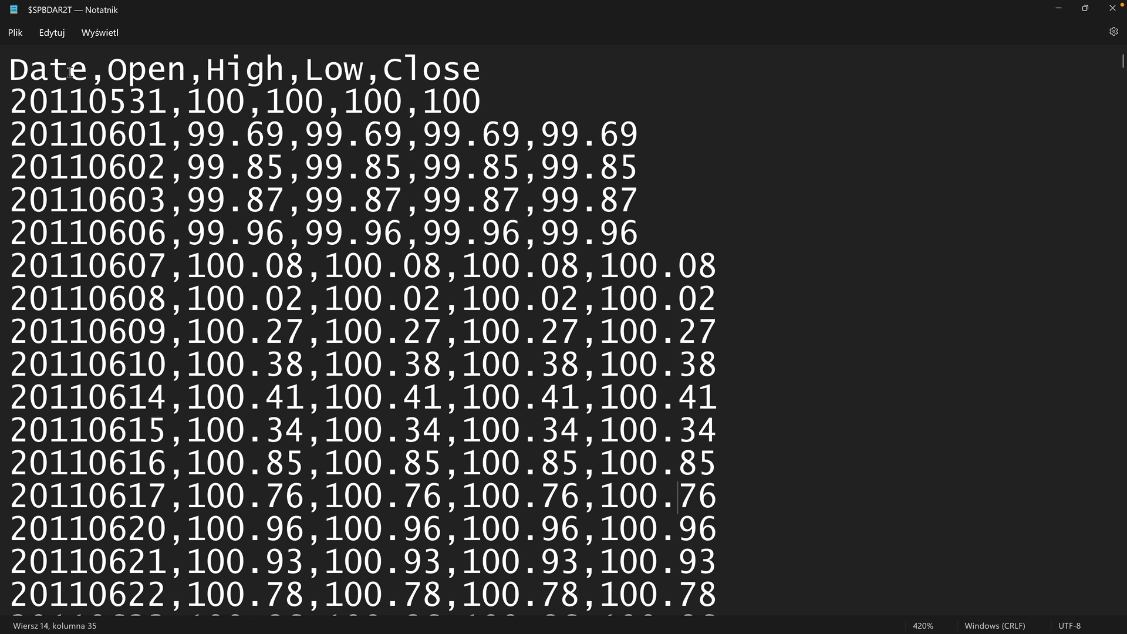
pyautogui.doubleClick(96, 73)
pyautogui.click(50, 75)
pyautogui.moveTo(10, 100); pyautogui.dragTo(88, 104)
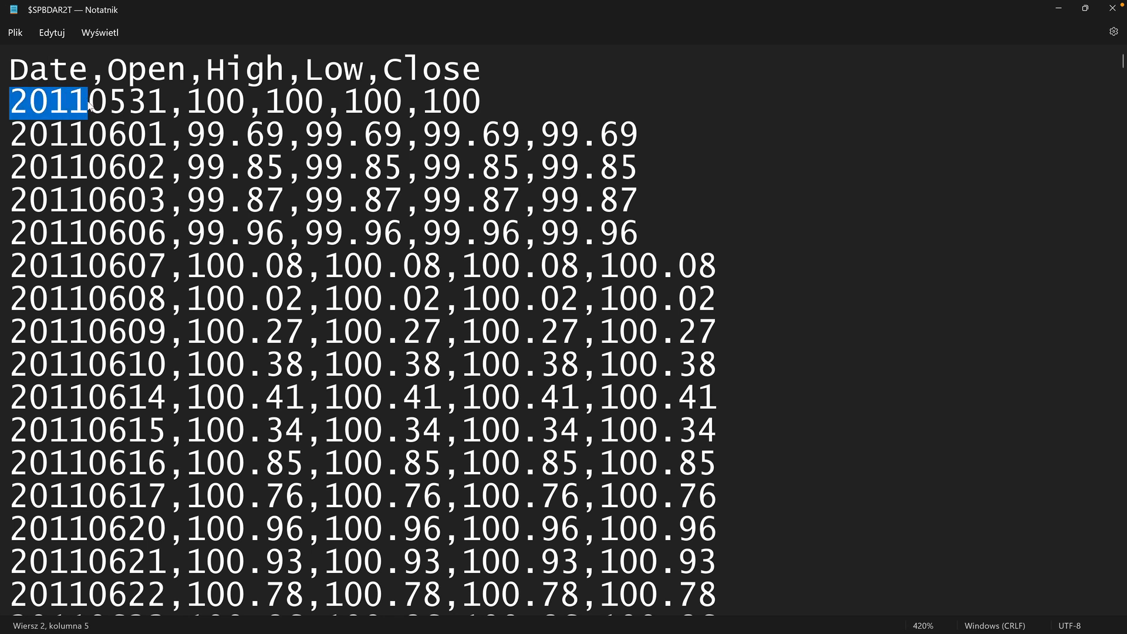
pyautogui.doubleClick(94, 103)
pyautogui.click(126, 100)
pyautogui.moveTo(126, 100); pyautogui.dragTo(159, 103)
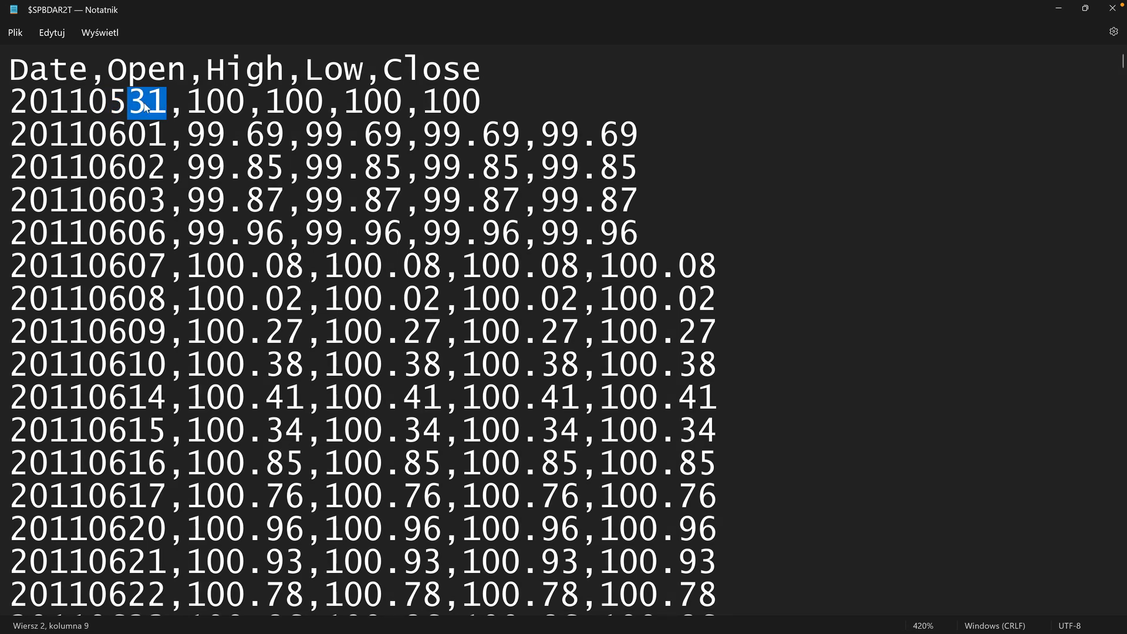
pyautogui.moveTo(28, 99); pyautogui.dragTo(148, 101)
# Examine the Open to Close column headings and the first rows of quotes in the text file
pyautogui.click(153, 69)
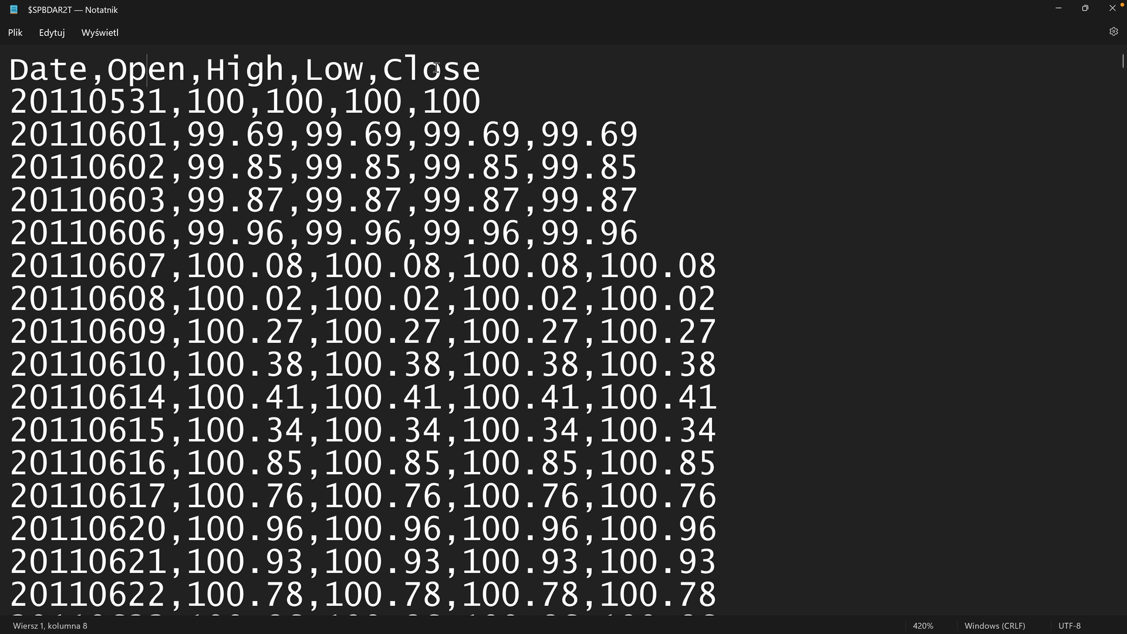
pyautogui.doubleClick(138, 75)
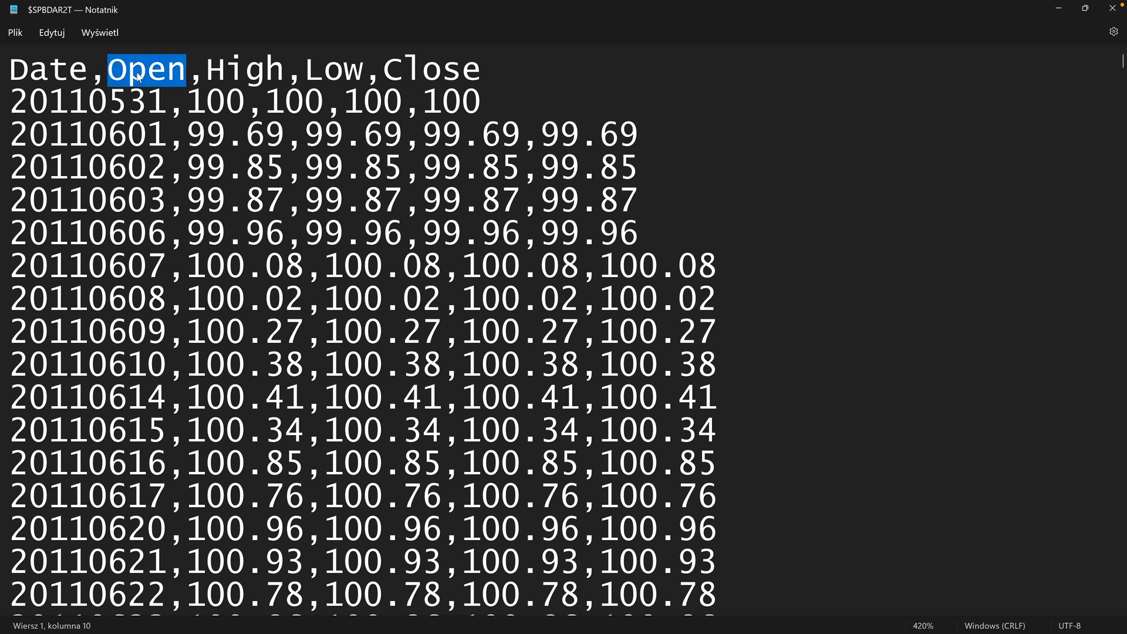
pyautogui.doubleClick(440, 67)
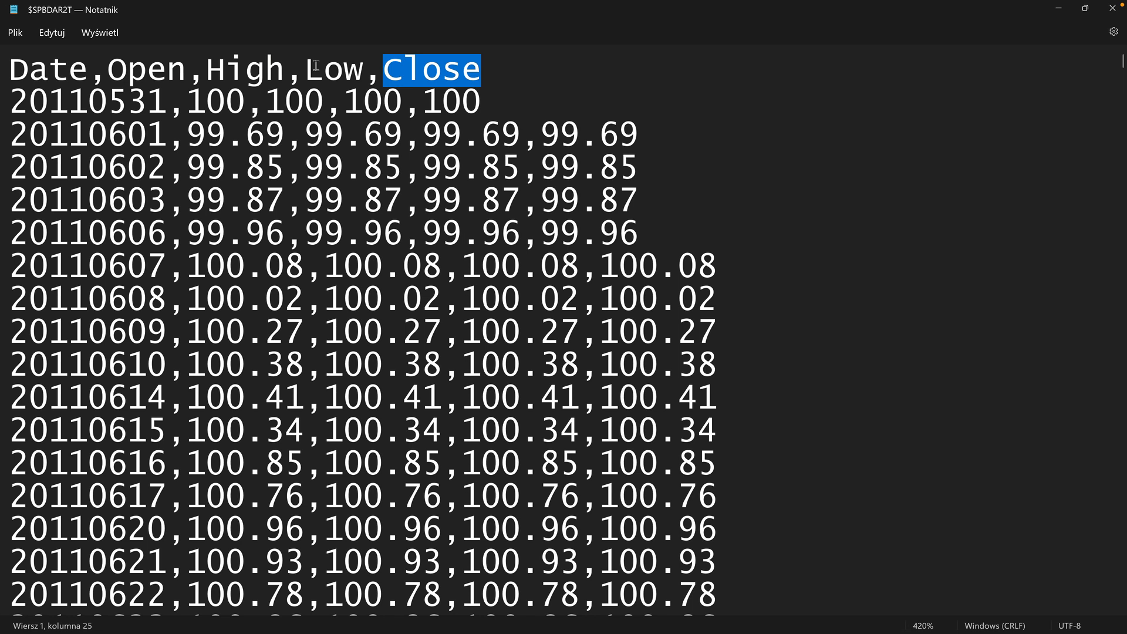
pyautogui.click(162, 102)
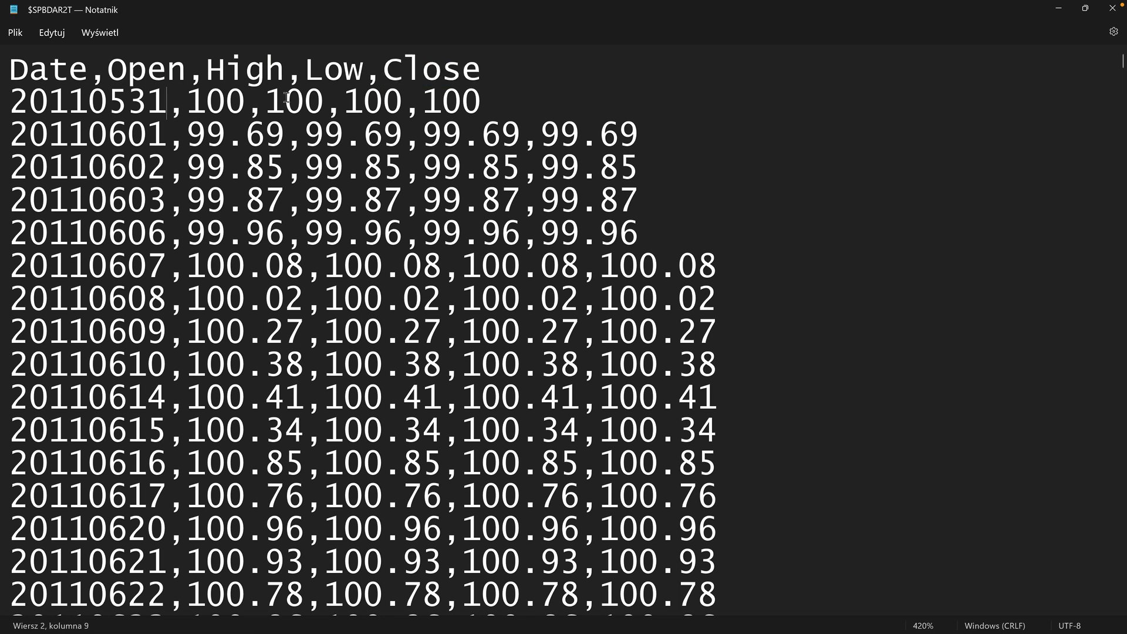
pyautogui.moveTo(480, 102); pyautogui.dragTo(2, 93)
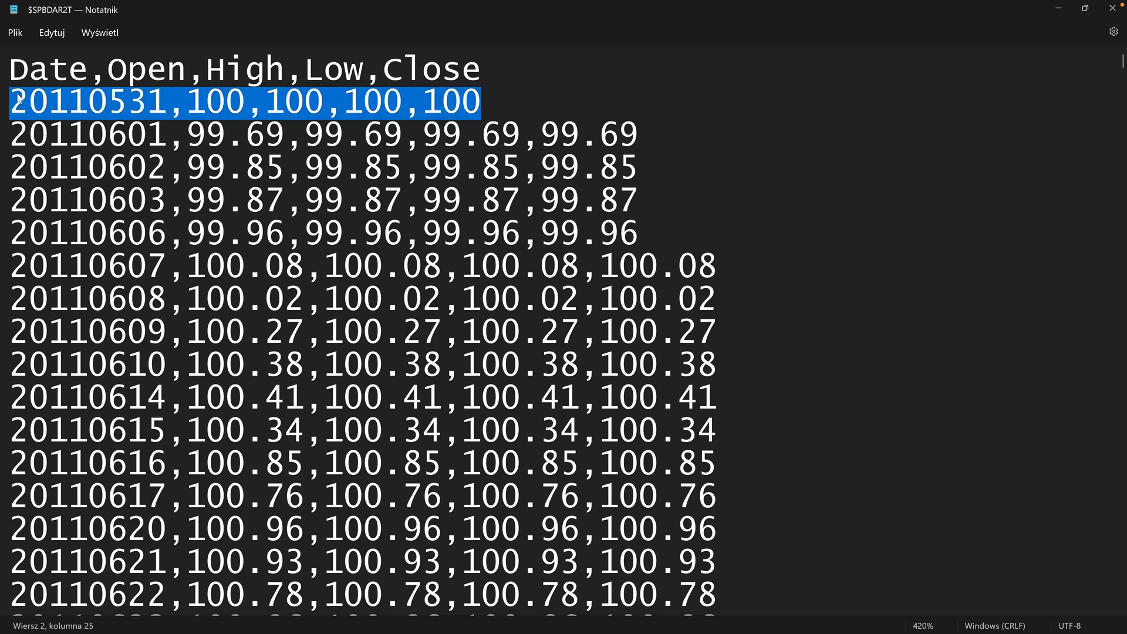
pyautogui.click(24, 139)
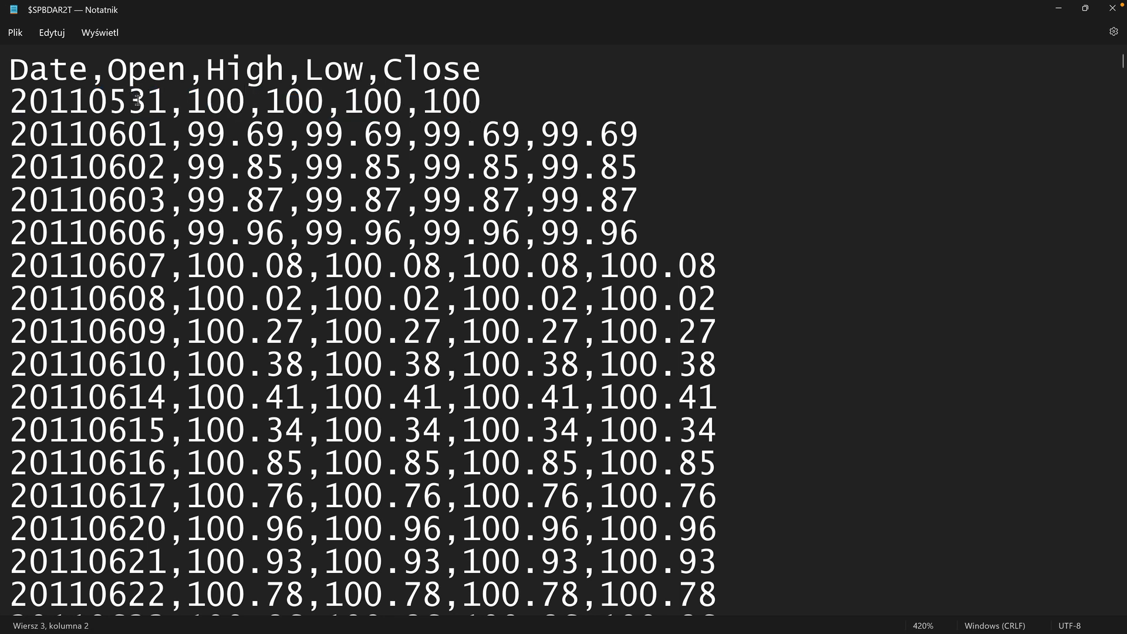
pyautogui.click(135, 139)
pyautogui.click(134, 166)
pyautogui.moveTo(482, 102); pyautogui.dragTo(8, 102)
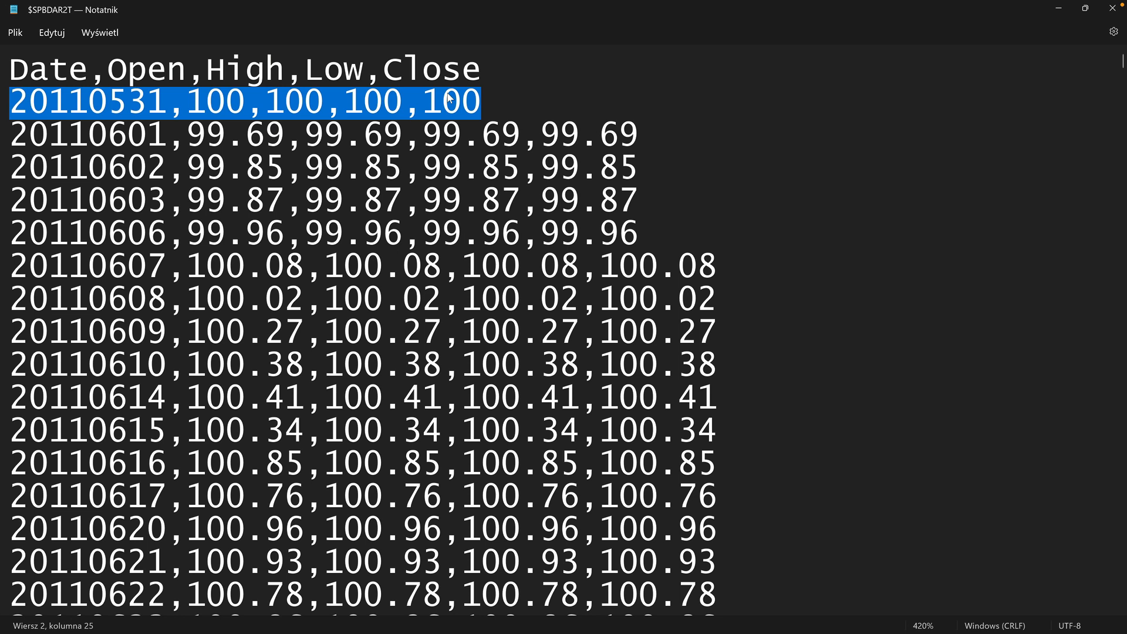
pyautogui.click(214, 102)
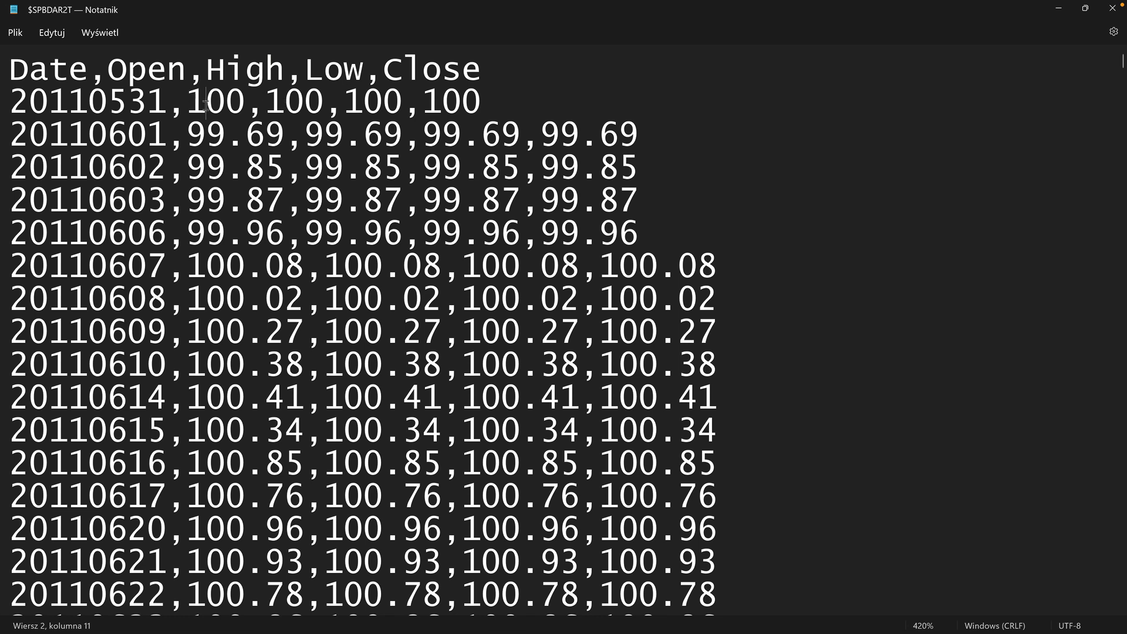
pyautogui.click(500, 100)
# Return to System Trader, set the ASCII data folder to C:\NDExport\Economic, and continue to the file selection
pyautogui.hotkey('alt', 'Tab')
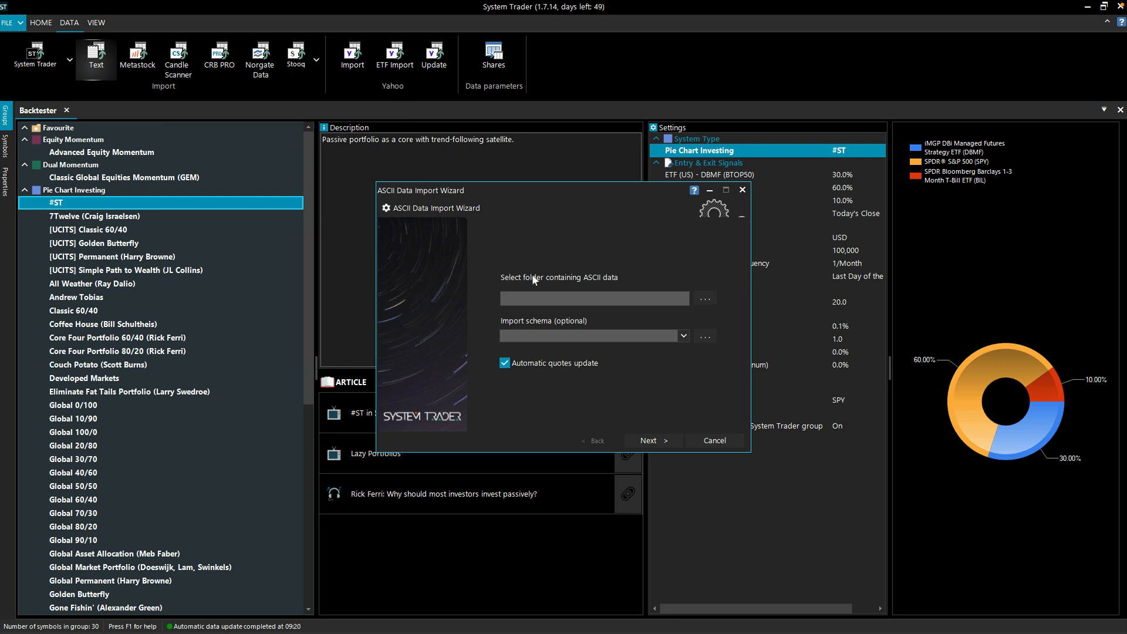
pyautogui.click(706, 299)
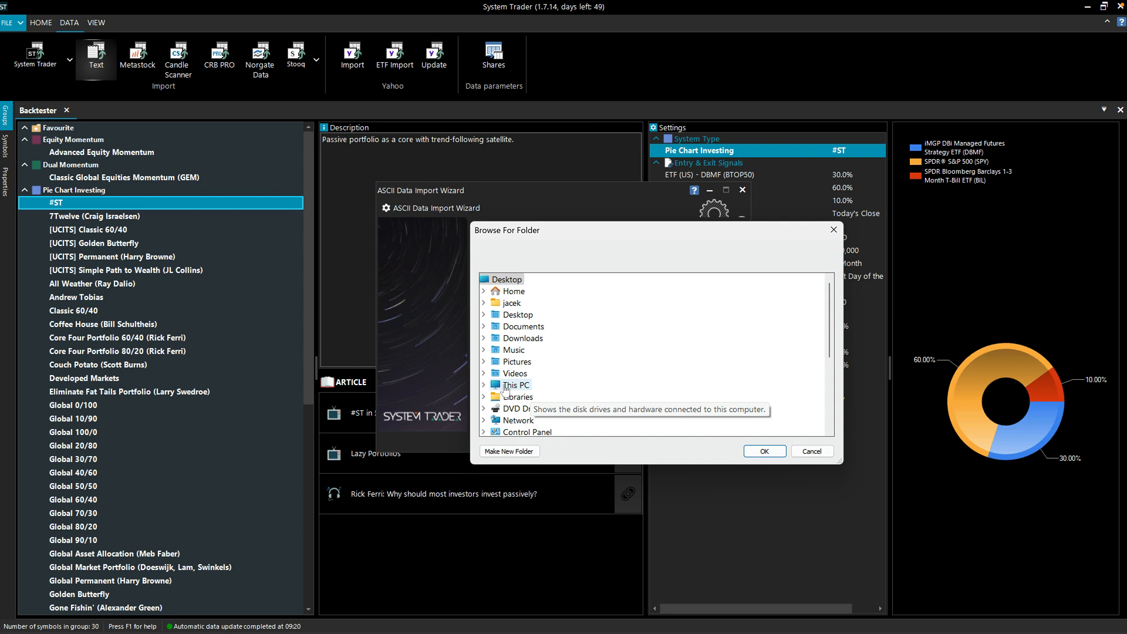
pyautogui.click(484, 385)
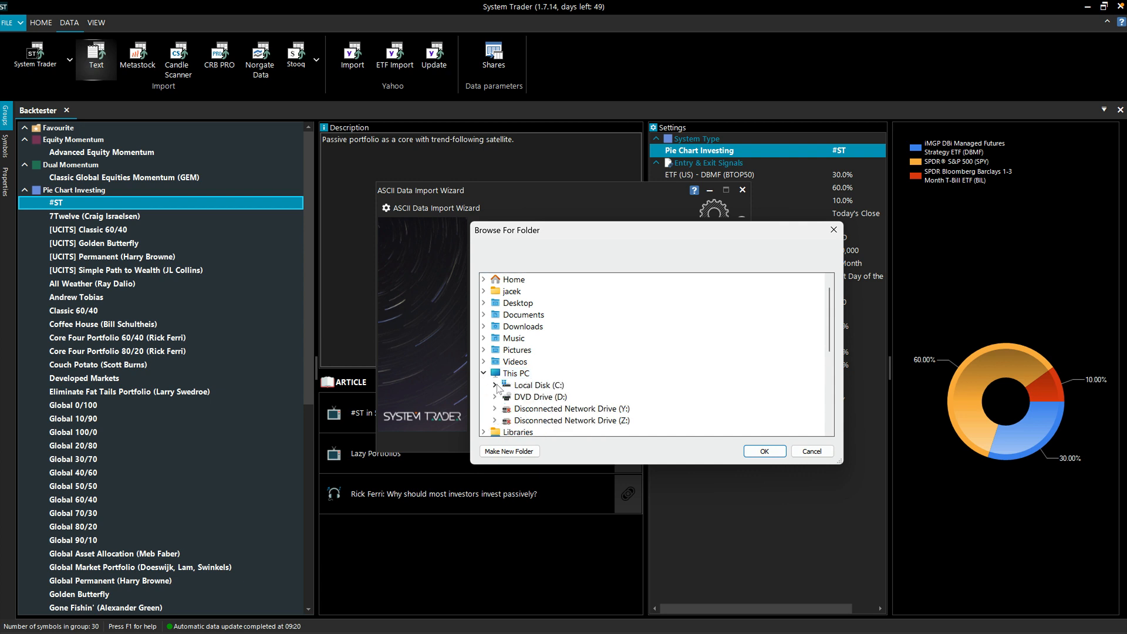
pyautogui.click(494, 385)
pyautogui.click(506, 350)
pyautogui.click(556, 364)
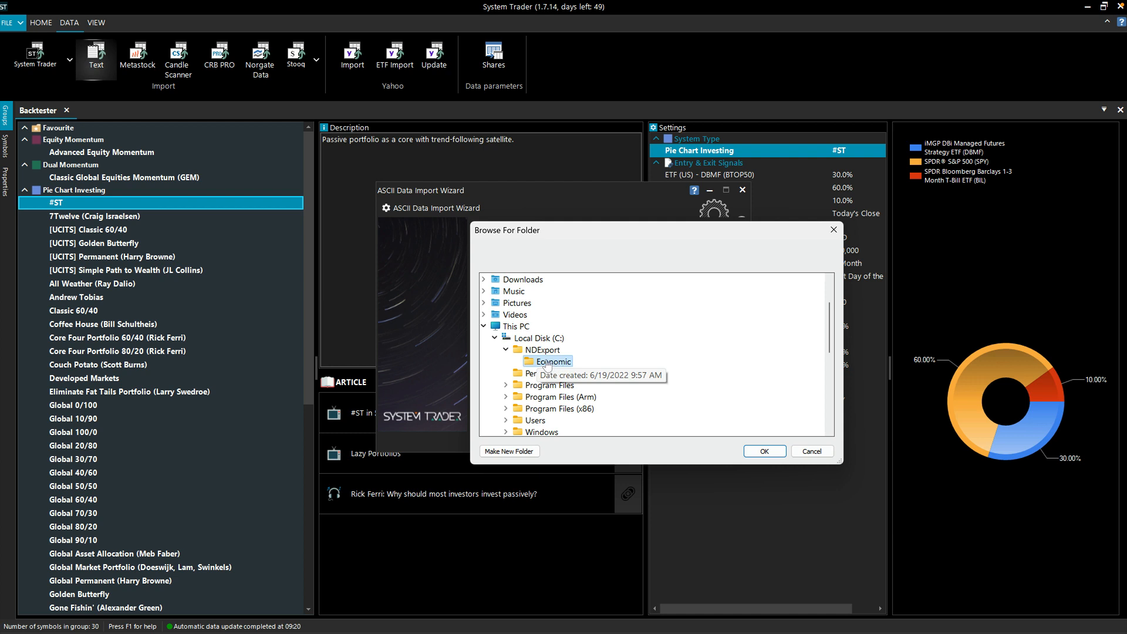
pyautogui.click(765, 451)
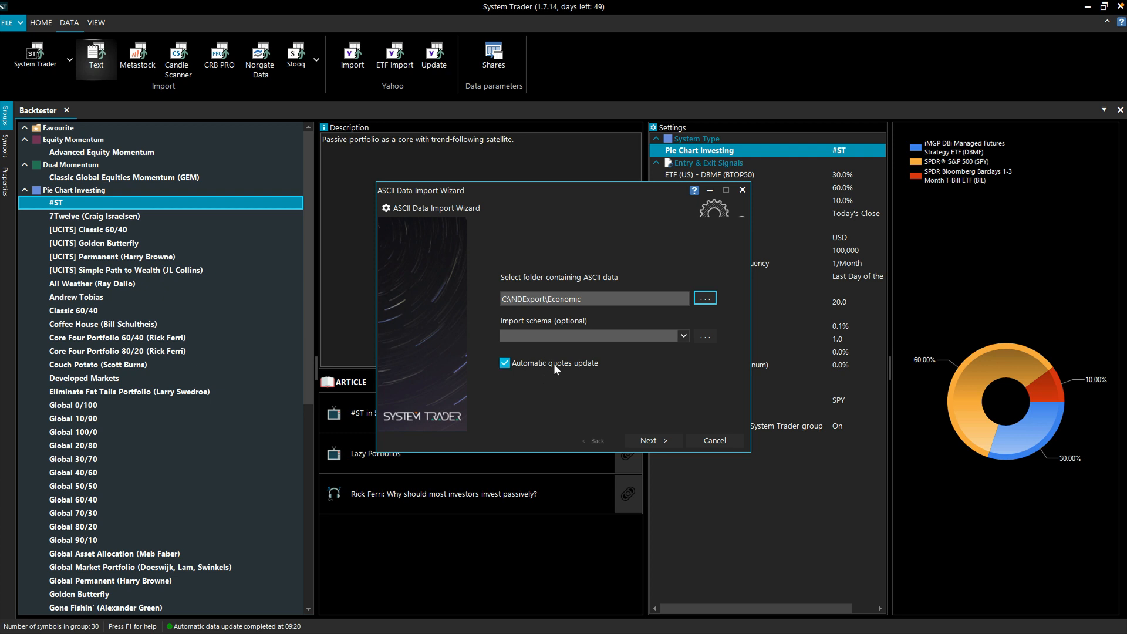
pyautogui.click(667, 439)
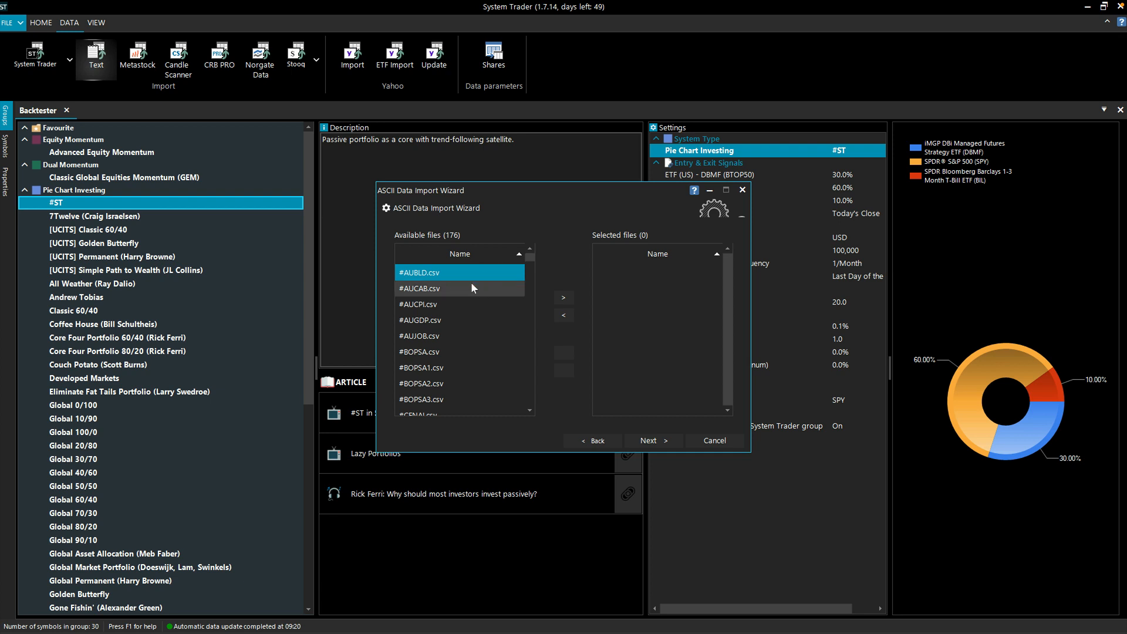
# Select the non-adjacent files #AUBLD.csv, #AUCPI.csv, #AUJOB.csv and #BOPSA1.csv together among the available files
pyautogui.click(441, 275)
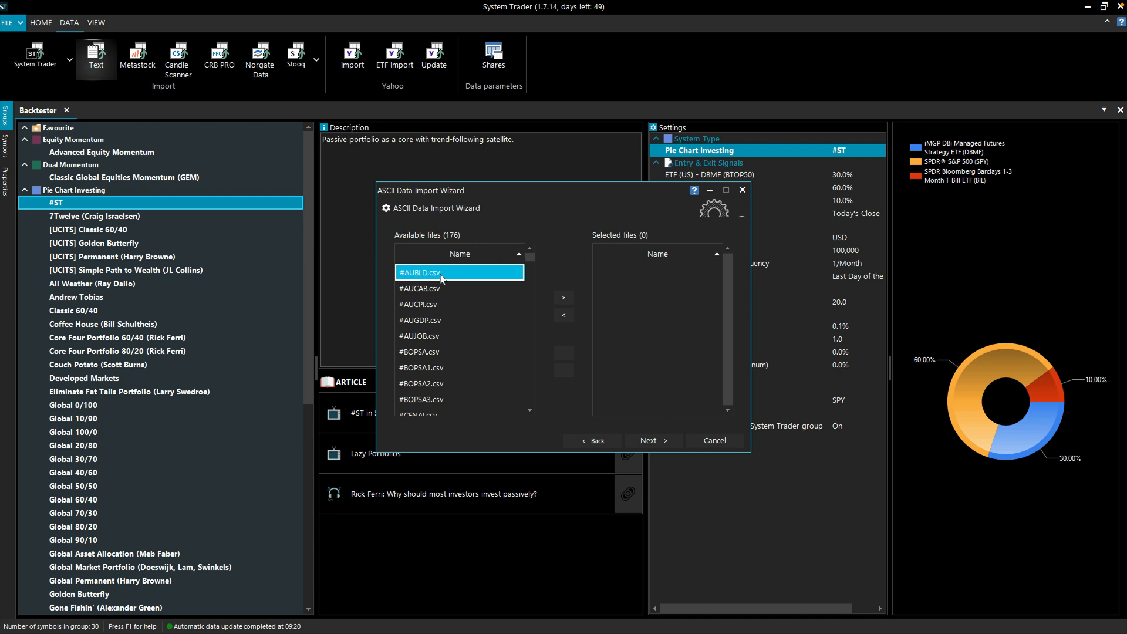
pyautogui.keyDown('ctrl'); pyautogui.click(455, 304); pyautogui.keyUp('ctrl')
pyautogui.keyDown('ctrl'); pyautogui.click(463, 336); pyautogui.keyUp('ctrl')
pyautogui.keyDown('ctrl'); pyautogui.click(463, 363); pyautogui.keyUp('ctrl')
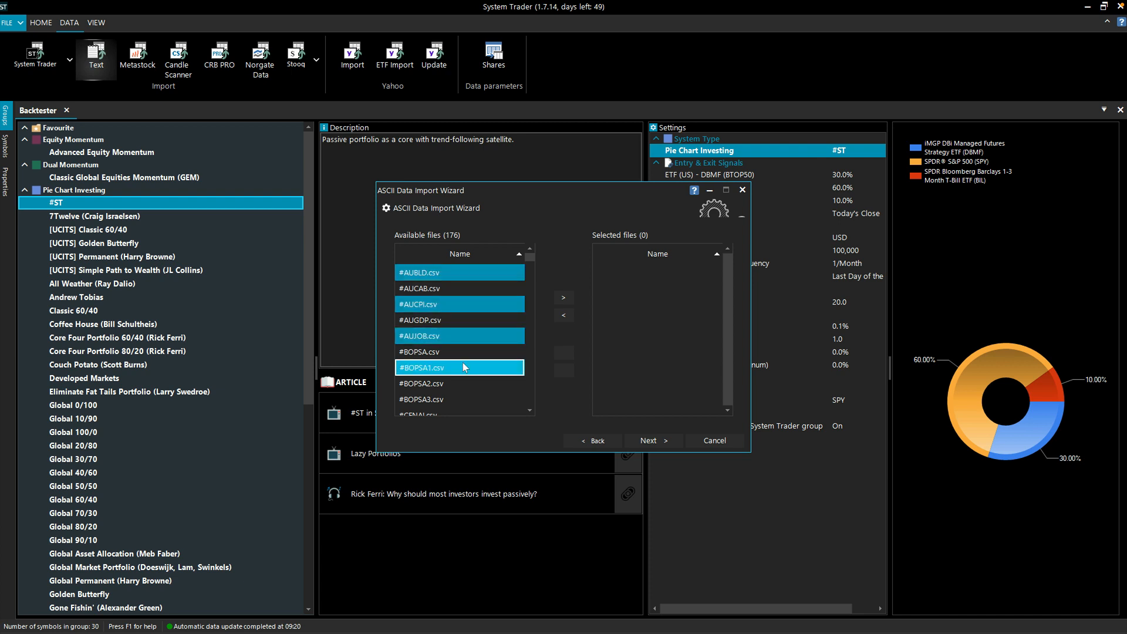
# Select the continuous range of available files from #AUBLD.csv through %USPRIME.csv
pyautogui.click(469, 268)
pyautogui.click(467, 269)
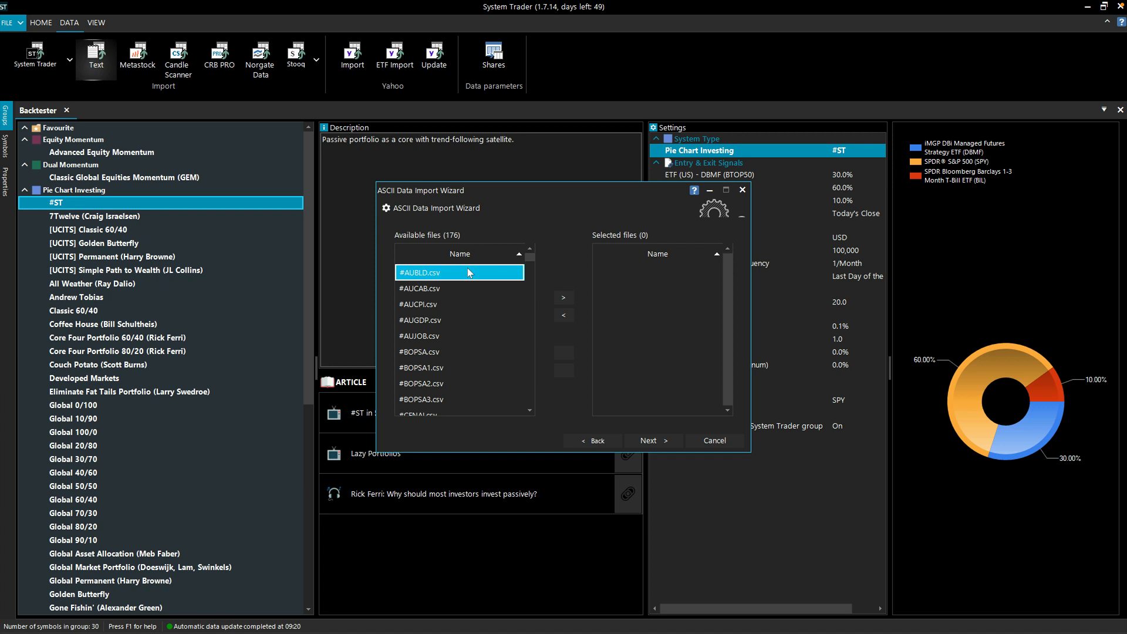
pyautogui.moveTo(526, 256); pyautogui.dragTo(512, 396)
pyautogui.keyDown('shift'); pyautogui.click(460, 390); pyautogui.keyUp('shift')
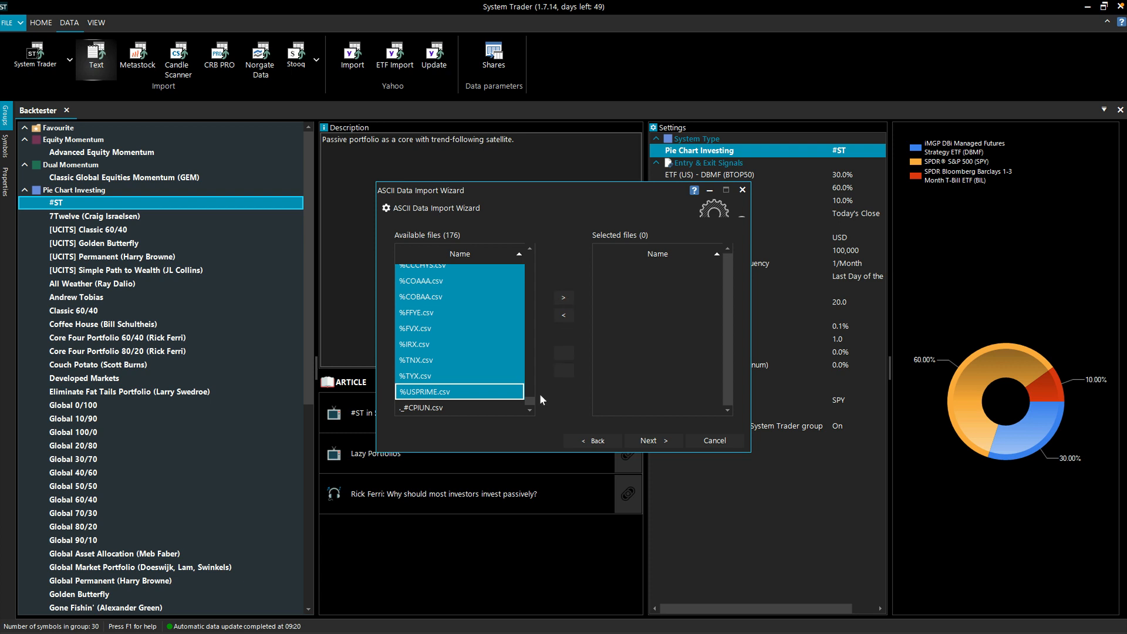
# Add only #AUBLD.csv to the selected files and continue to the group selection
pyautogui.moveTo(533, 389); pyautogui.dragTo(535, 242)
pyautogui.click(461, 274)
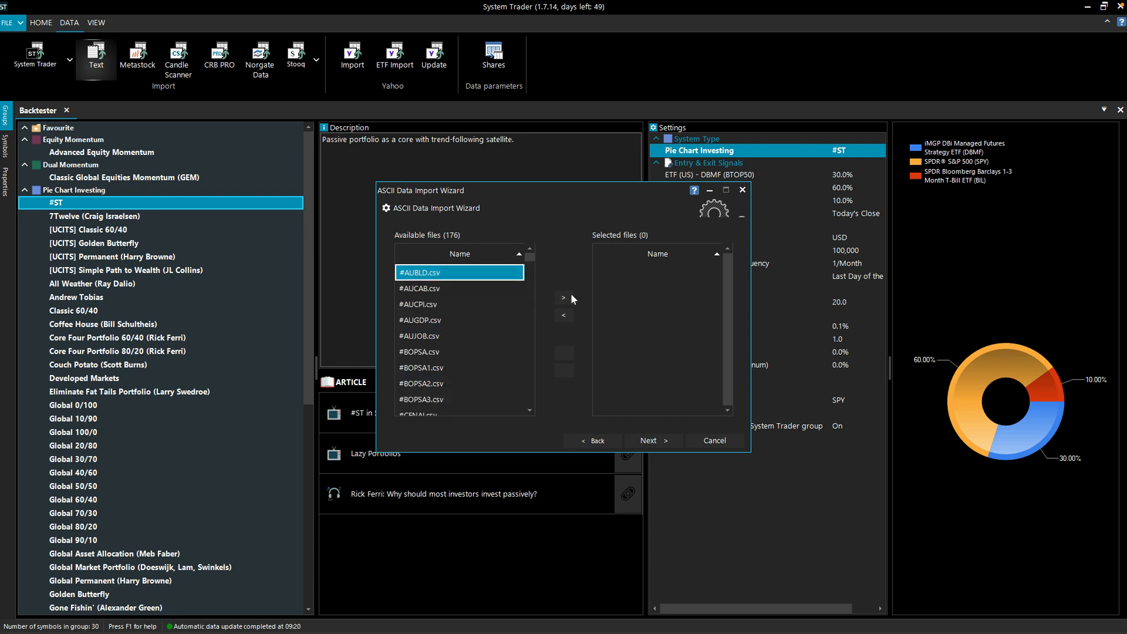
pyautogui.click(563, 298)
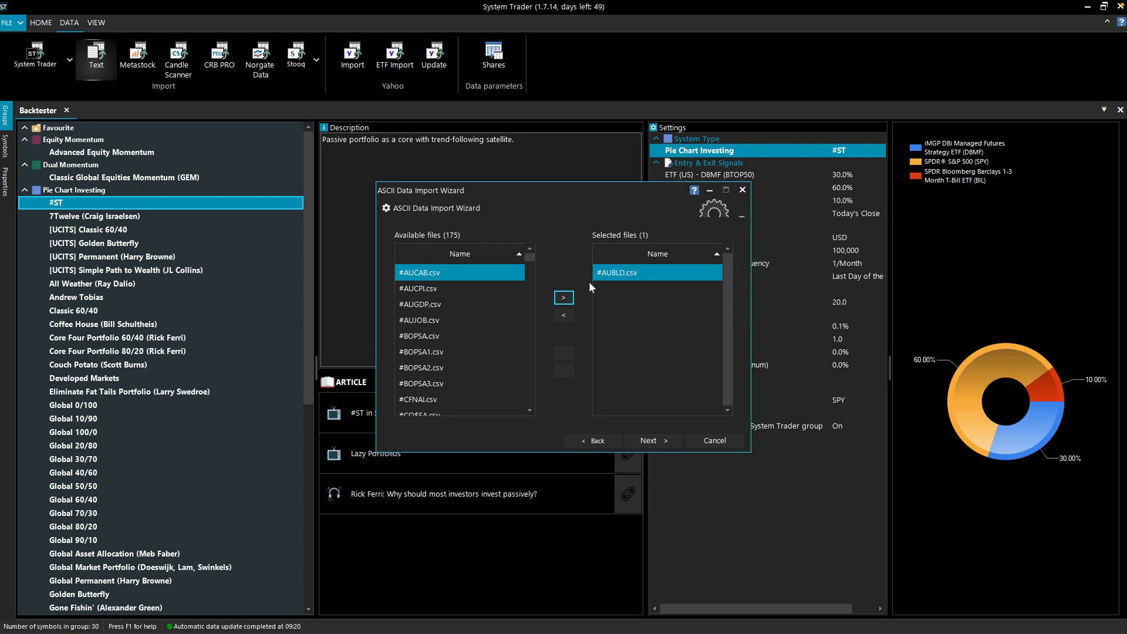
pyautogui.click(658, 438)
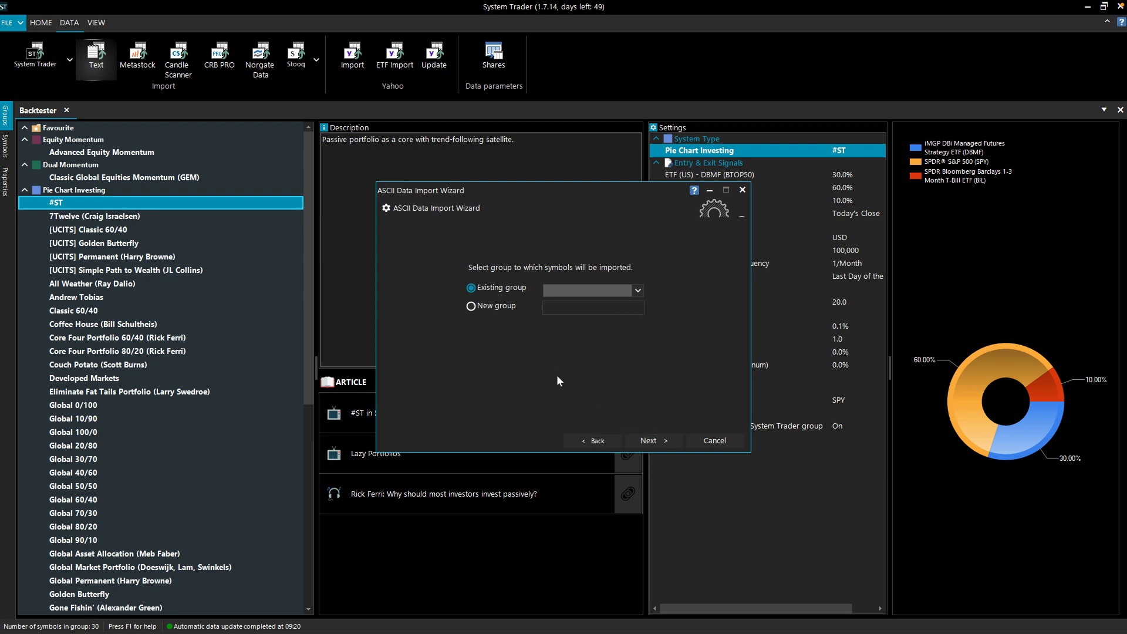
# Choose the existing group DJIA as the import destination and continue to the column setup
pyautogui.click(573, 291)
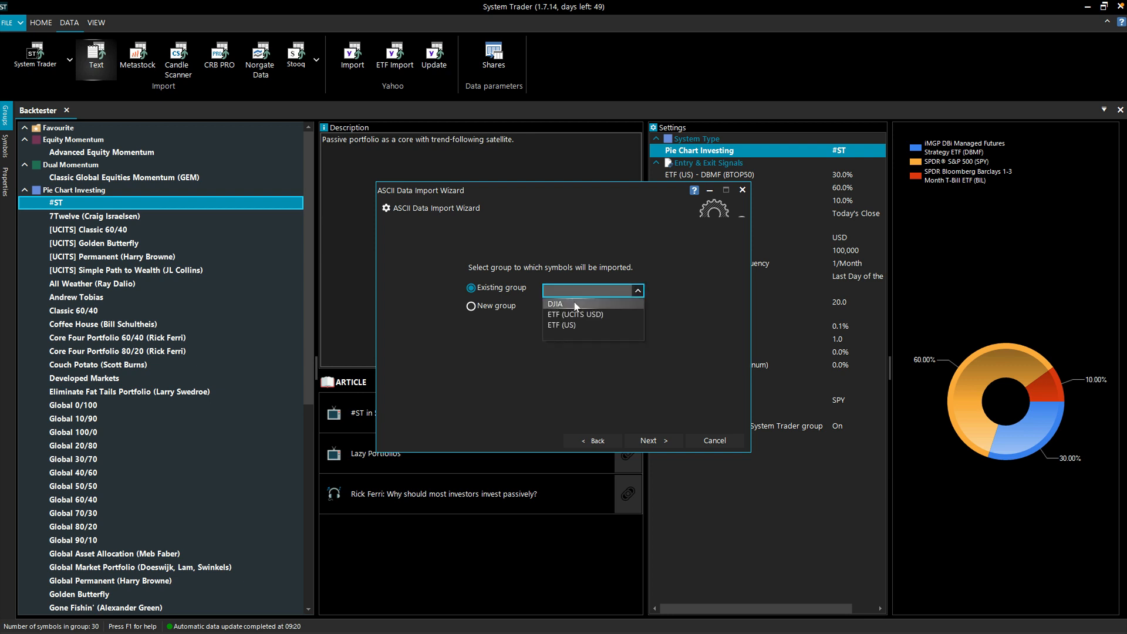
pyautogui.click(574, 304)
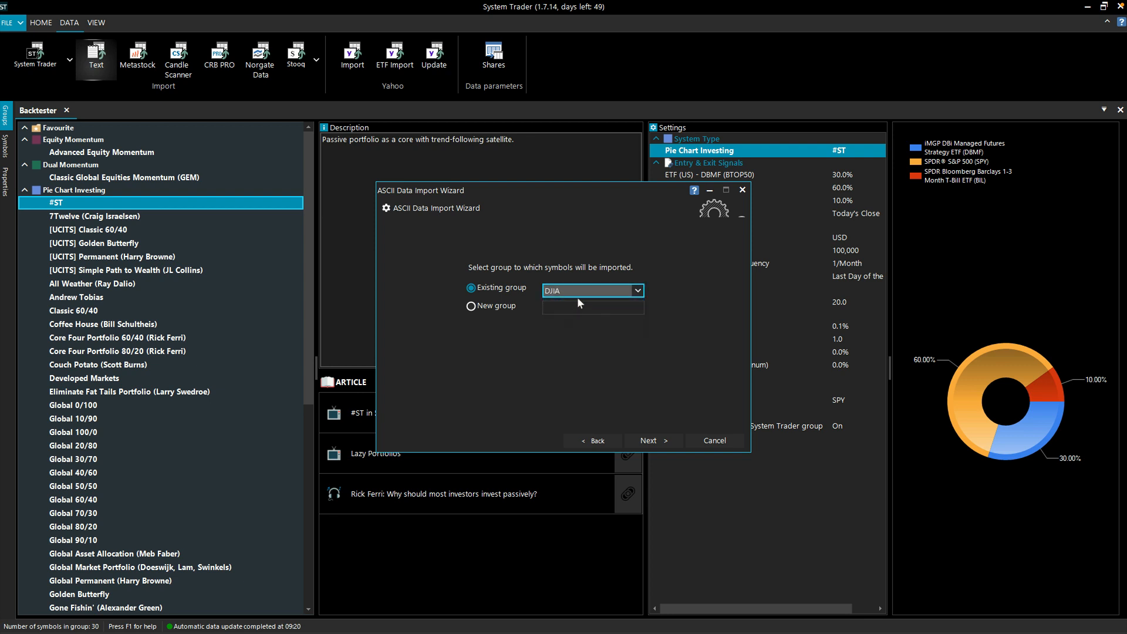
pyautogui.click(646, 441)
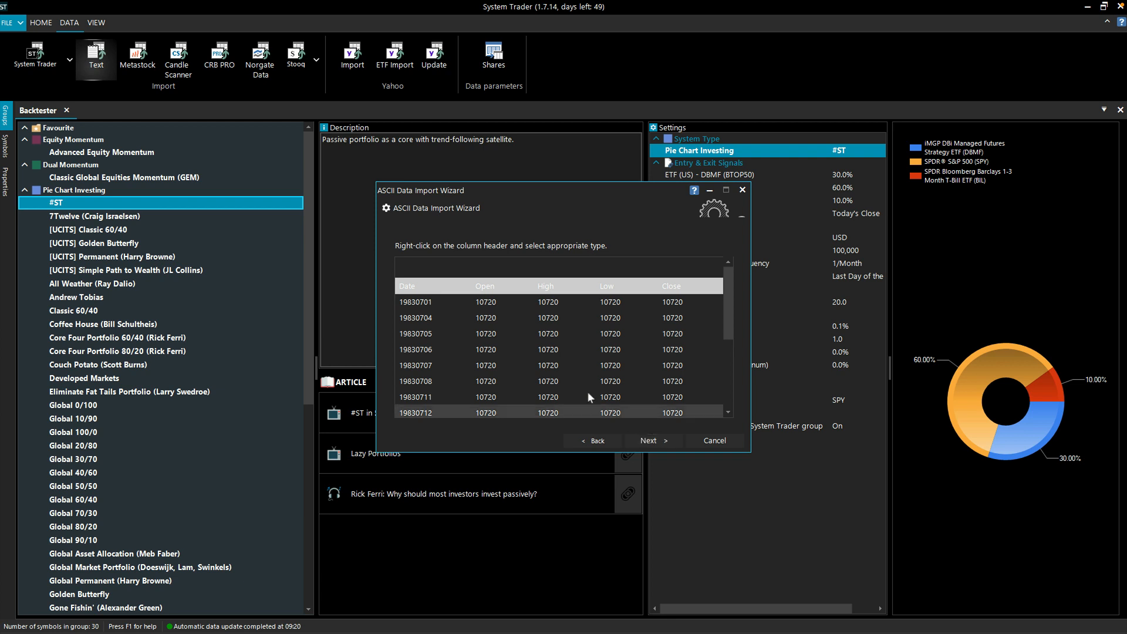
# Assign the types Date (YMD), Open, High, Low and Close to the matching columns of the imported file
pyautogui.rightClick(413, 264)
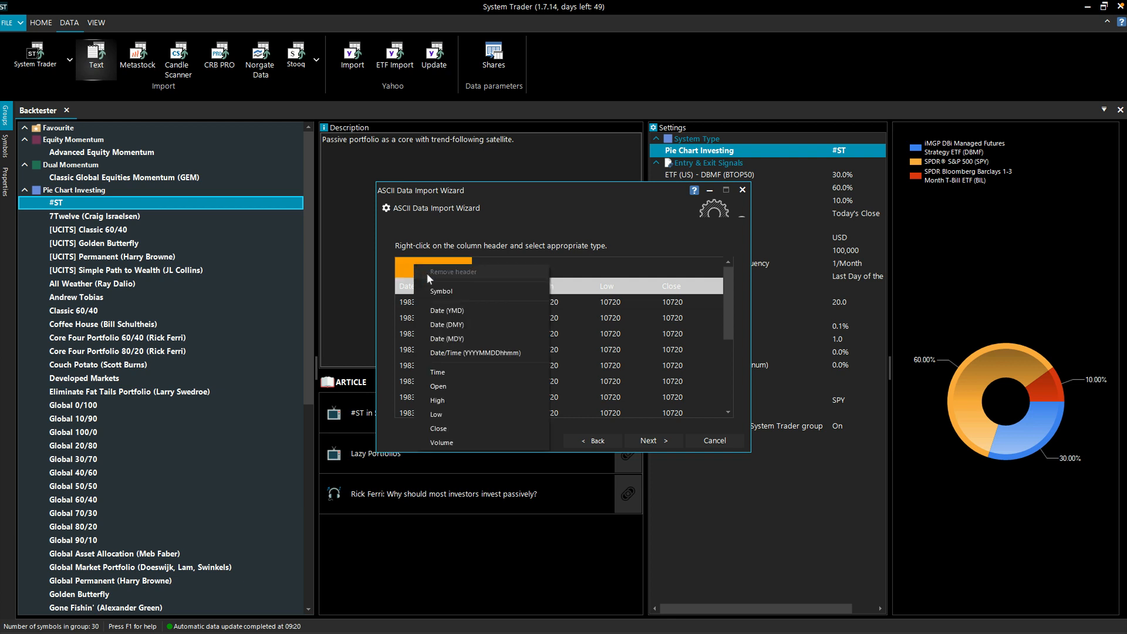
pyautogui.click(457, 311)
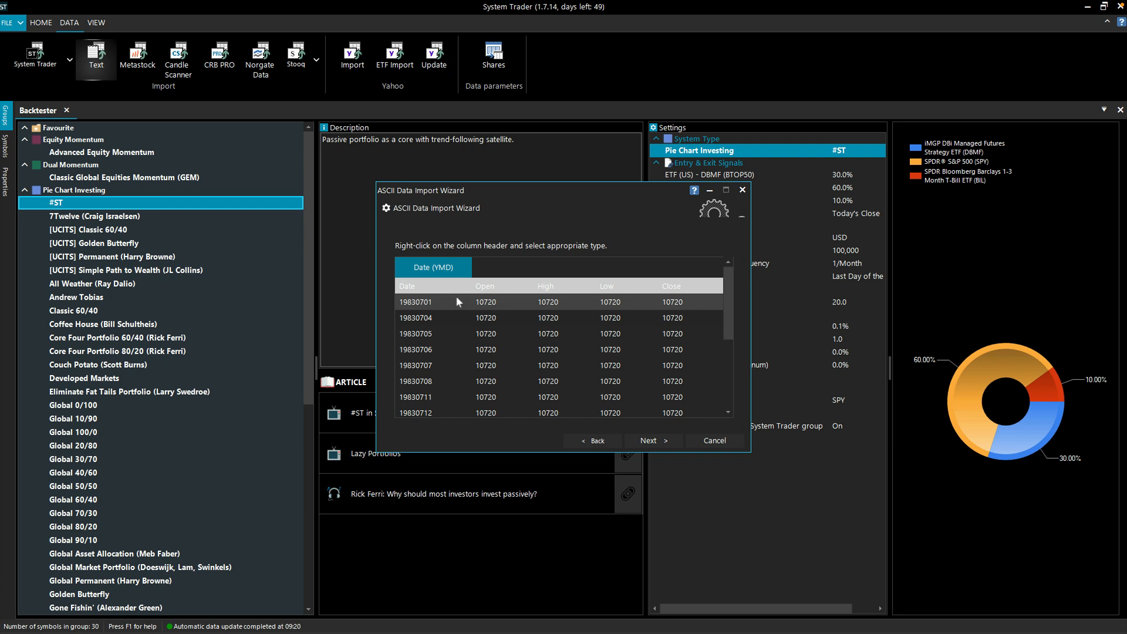
pyautogui.rightClick(507, 268)
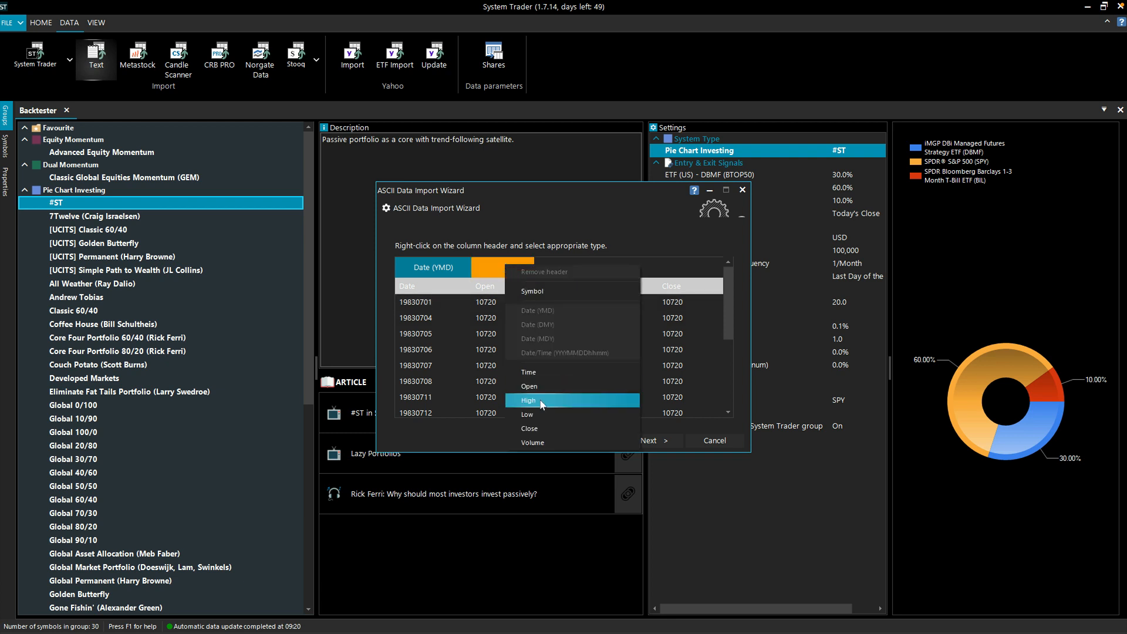
pyautogui.click(534, 386)
pyautogui.rightClick(560, 266)
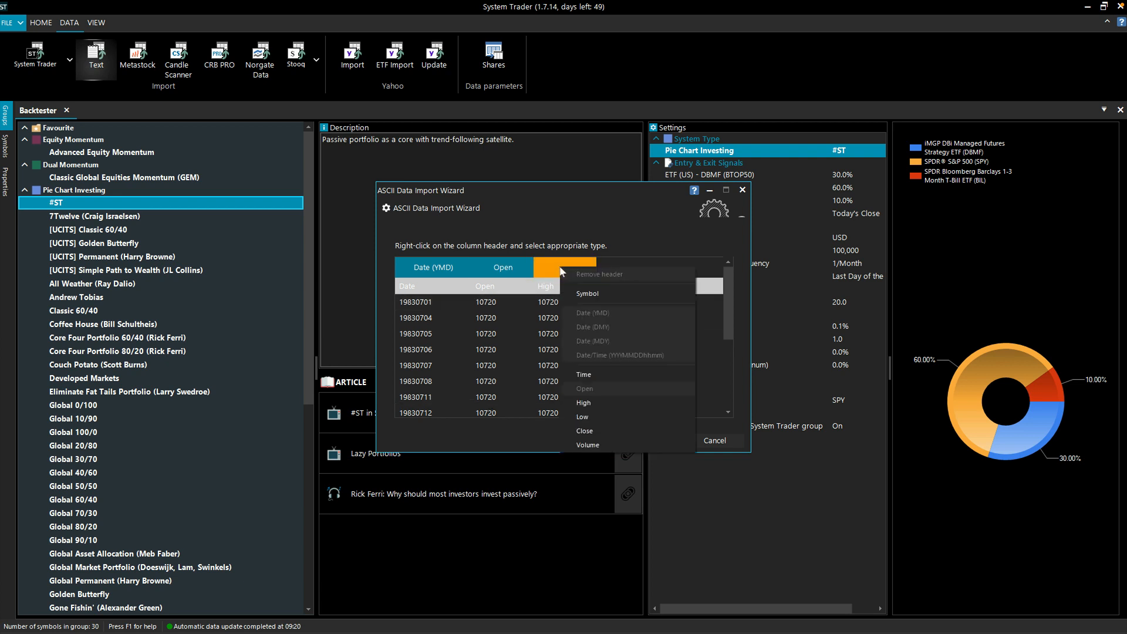
pyautogui.click(602, 404)
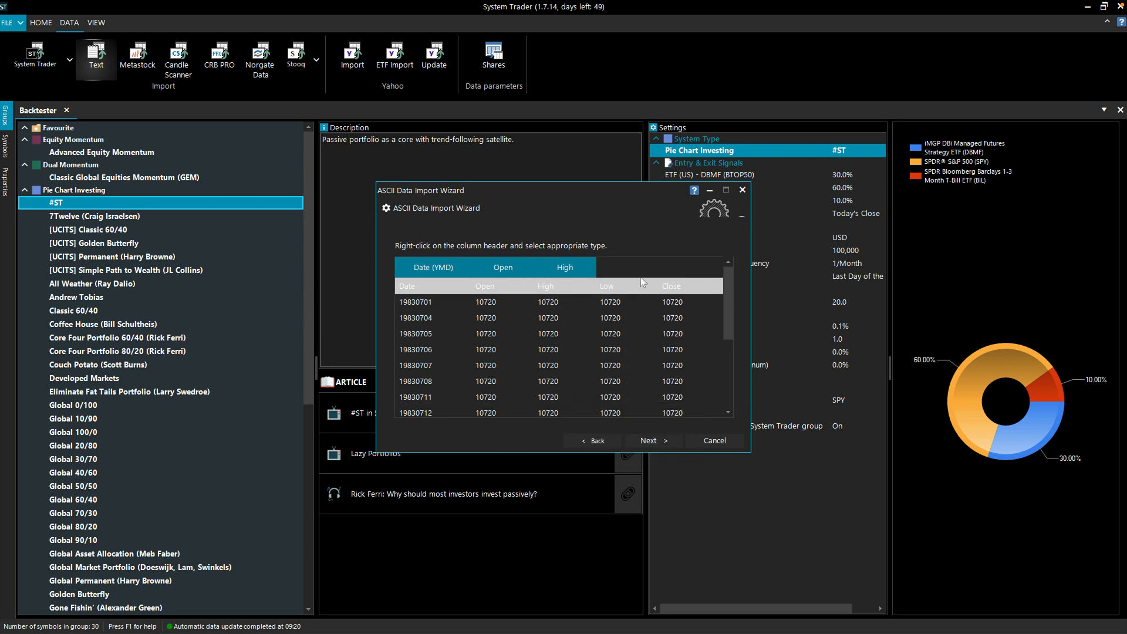
pyautogui.rightClick(626, 270)
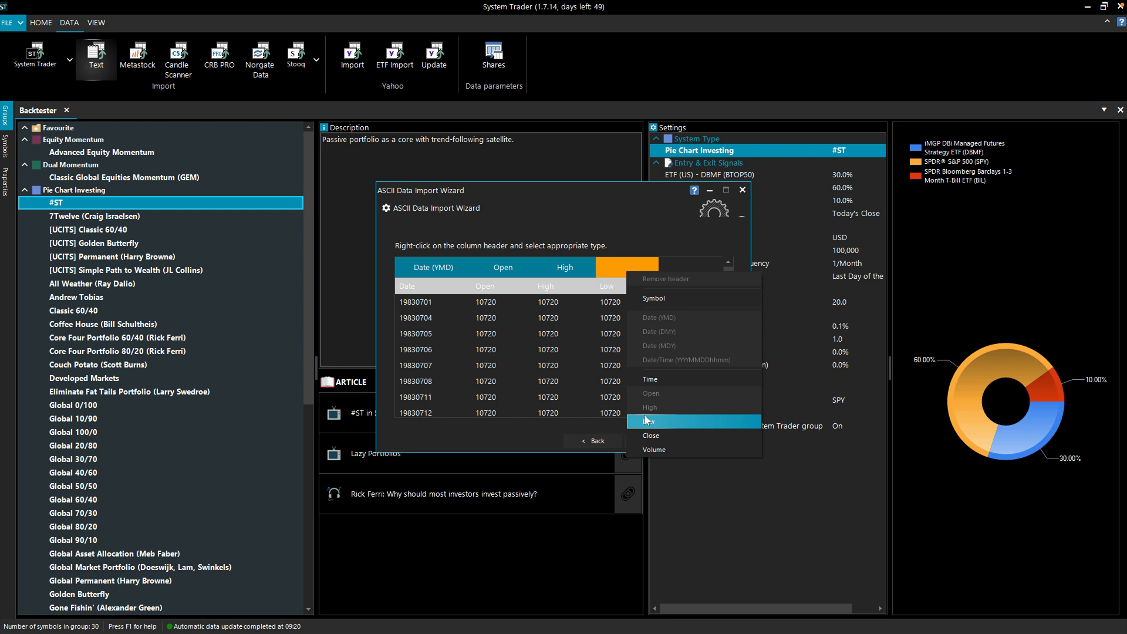
pyautogui.click(646, 419)
pyautogui.rightClick(686, 271)
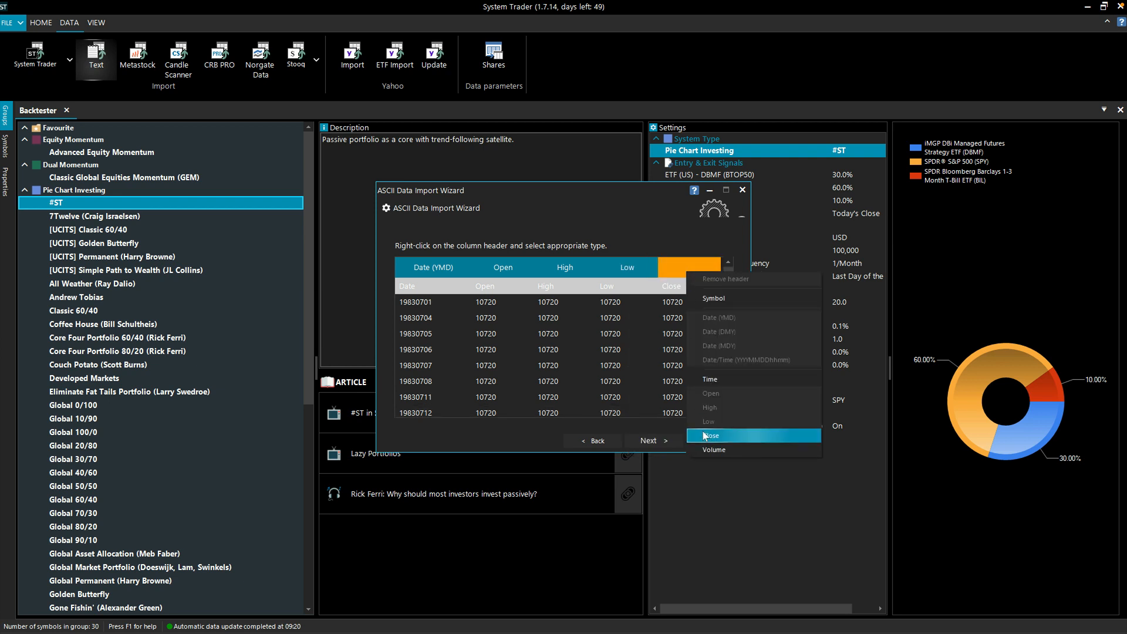
pyautogui.click(704, 434)
# Run the ASCII import with the assigned columns and finish the wizard without saving a schema
pyautogui.rightClick(691, 270)
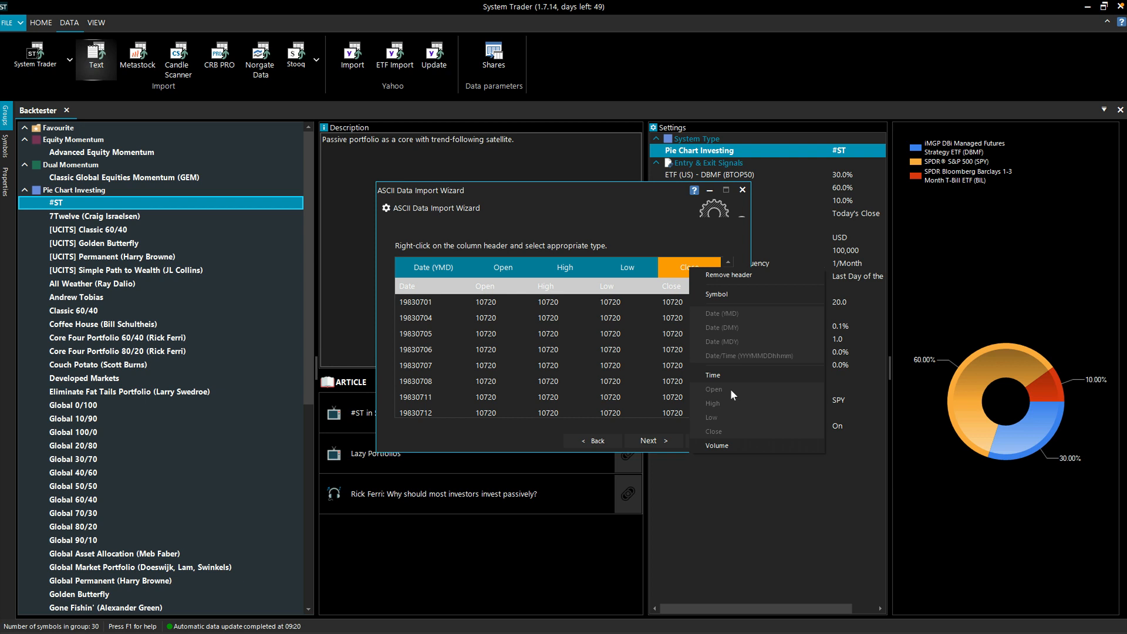
pyautogui.click(597, 185)
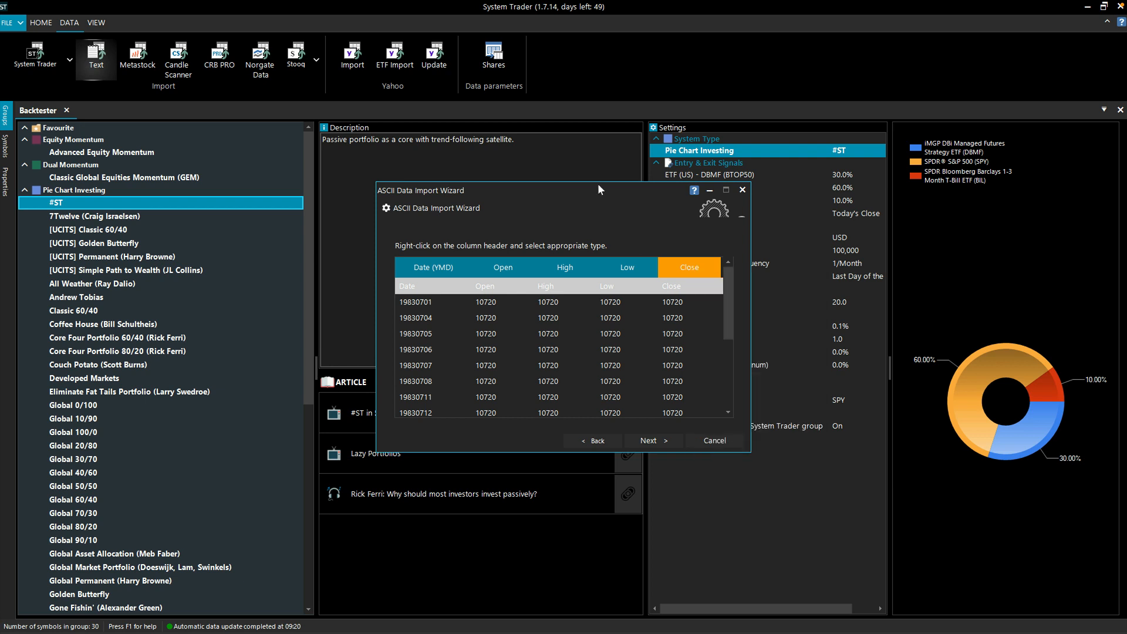
pyautogui.click(657, 448)
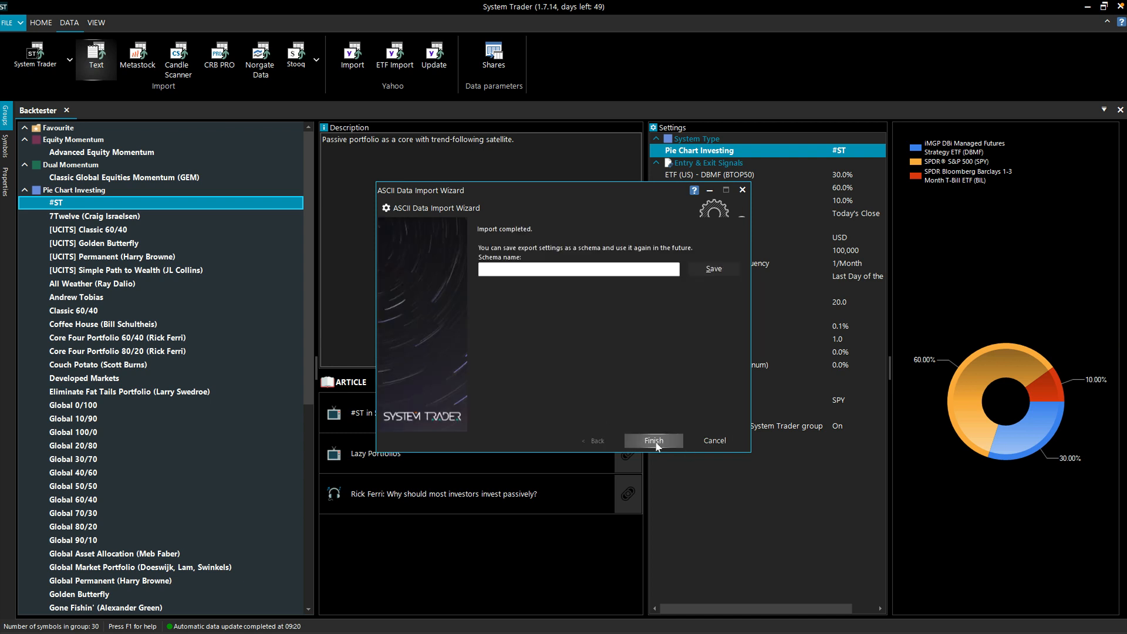
pyautogui.click(653, 440)
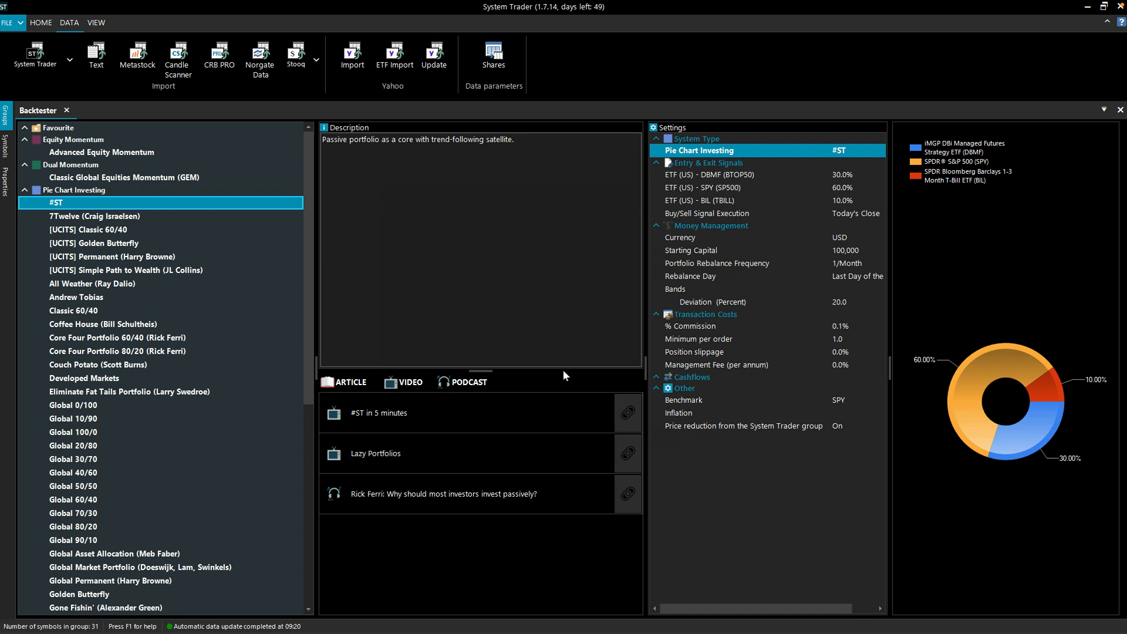
# Pin the Groups and Symbols lists open and select the DJIA group to show its symbols
pyautogui.click(4, 130)
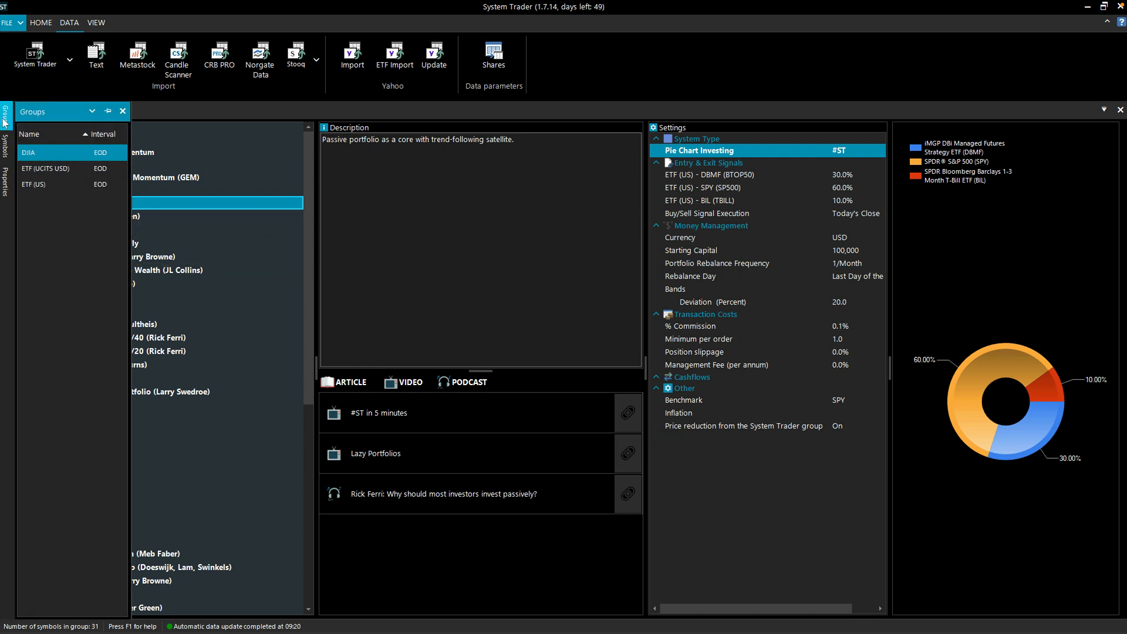
pyautogui.click(106, 112)
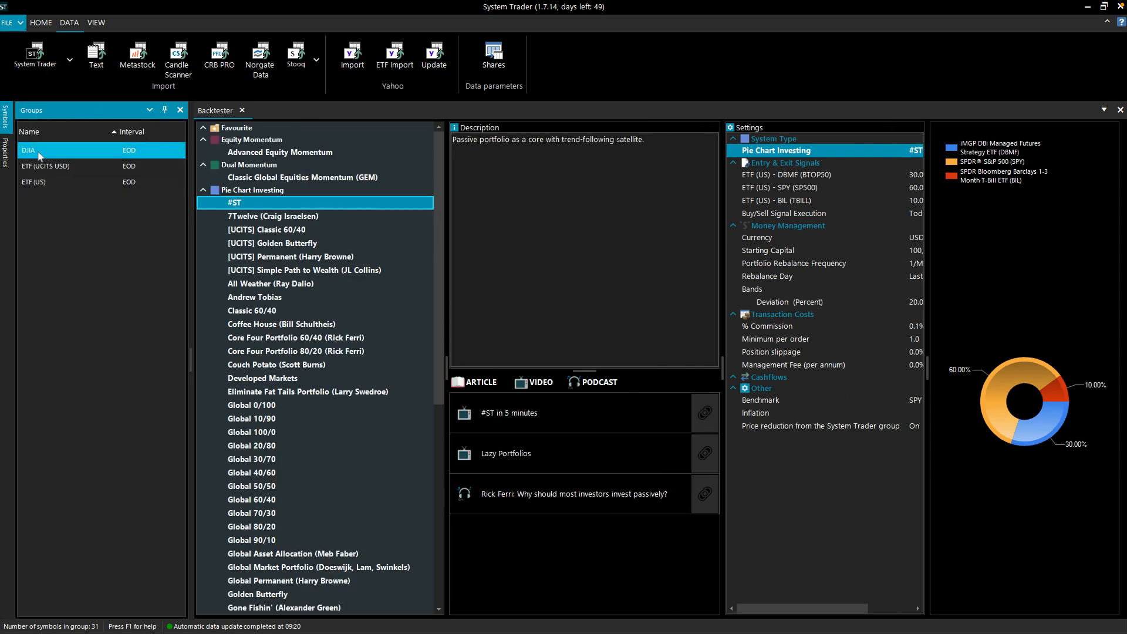
pyautogui.click(56, 152)
pyautogui.moveTo(8, 129)
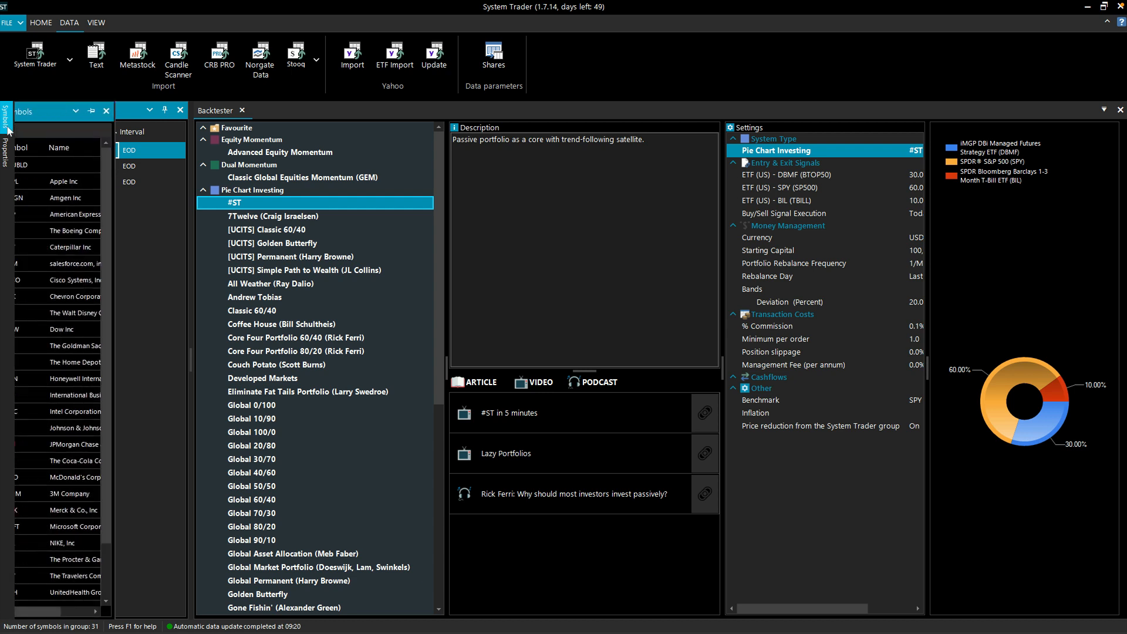
pyautogui.click(106, 111)
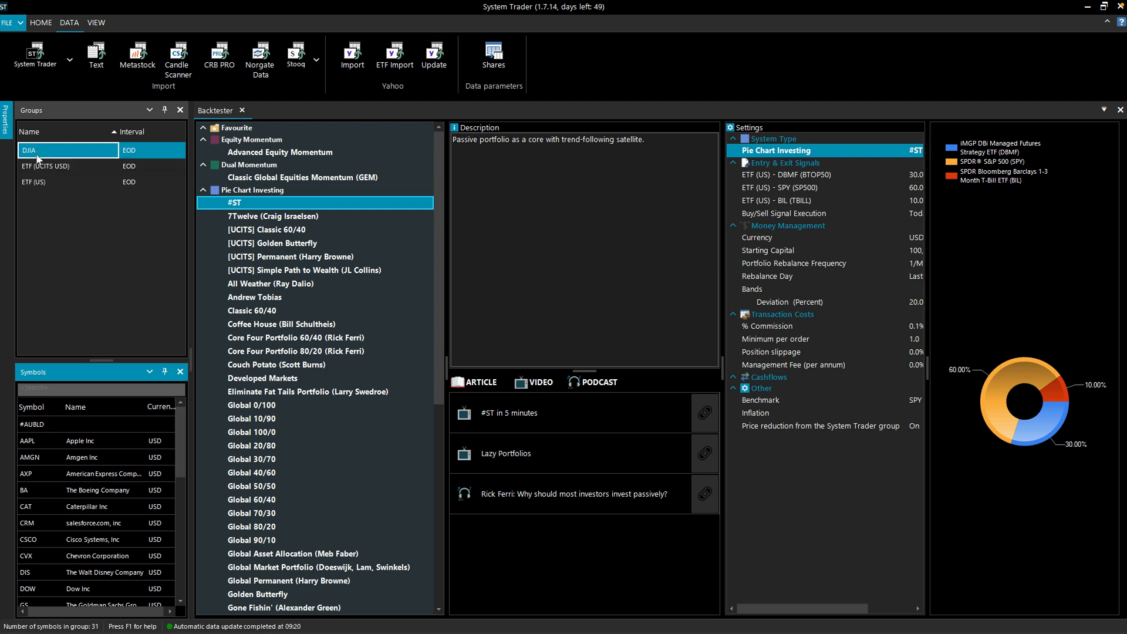
# View the chart of the imported #AUBLD symbol and the AAPL chart, marking AAPL's September 12, 2022 candle
pyautogui.doubleClick(51, 423)
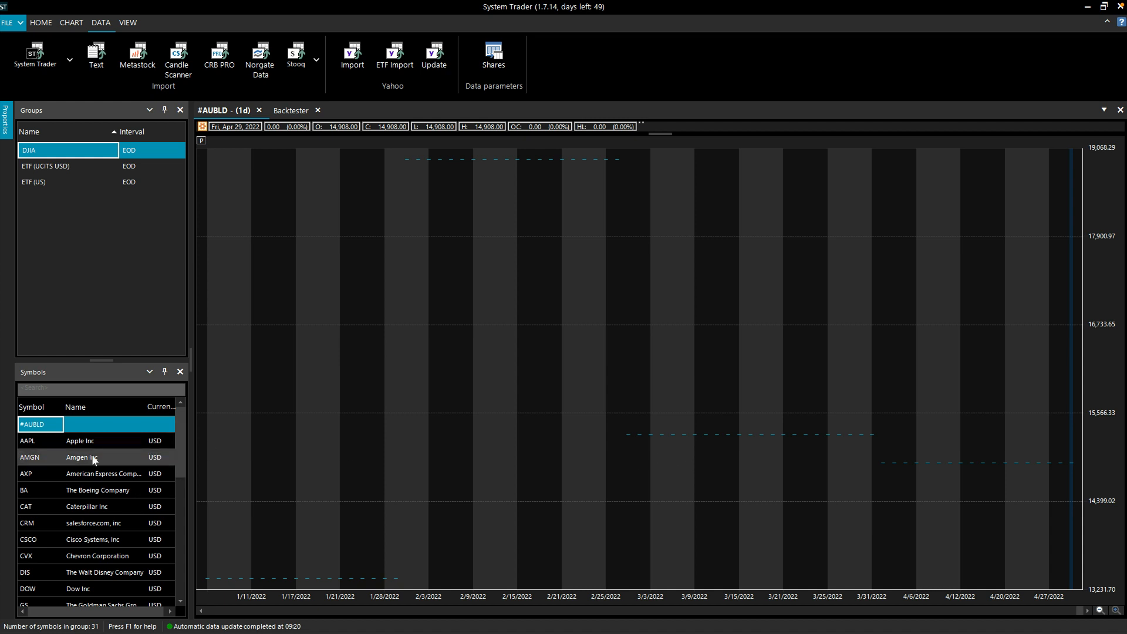
pyautogui.click(63, 446)
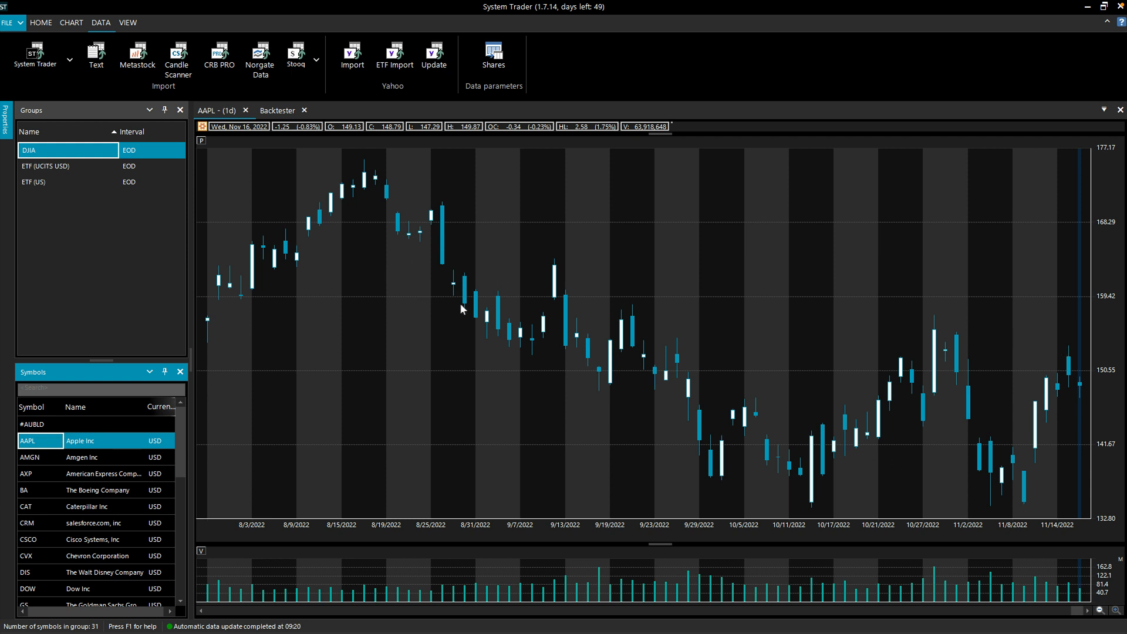
pyautogui.click(553, 302)
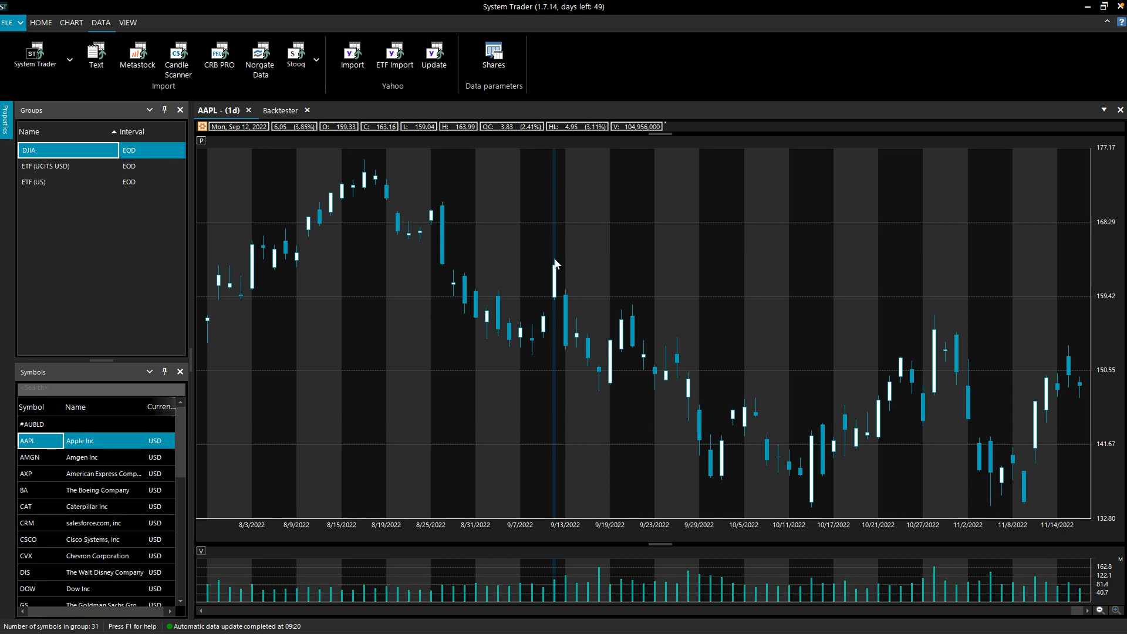
# Set the Groups and Symbols lists back to auto-hide and close the AAPL chart
pyautogui.click(165, 110)
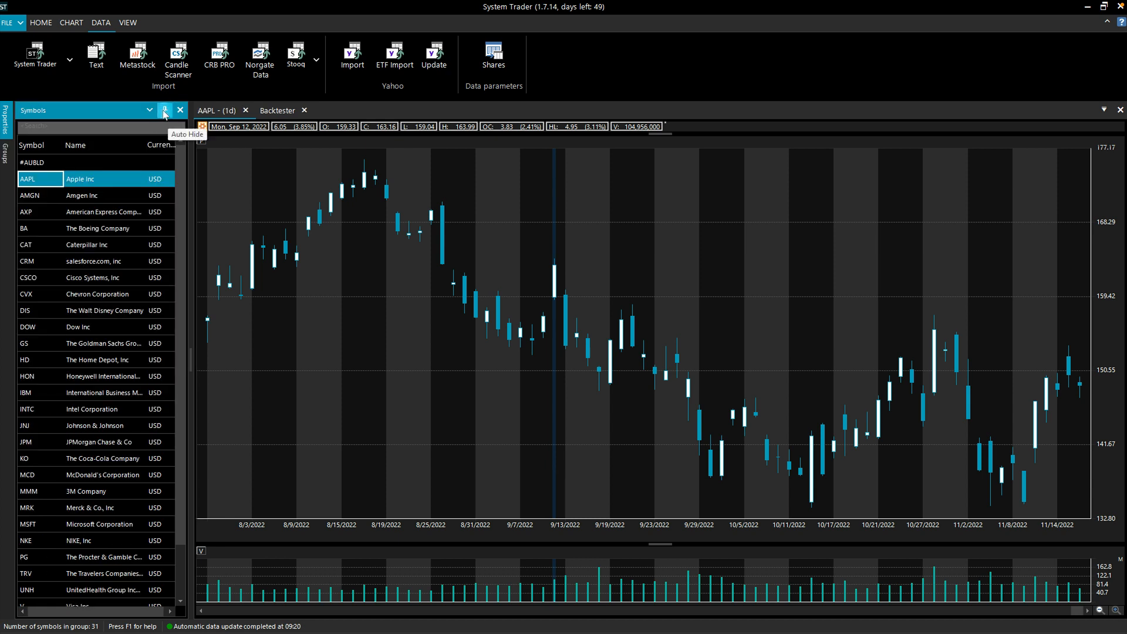
pyautogui.click(165, 110)
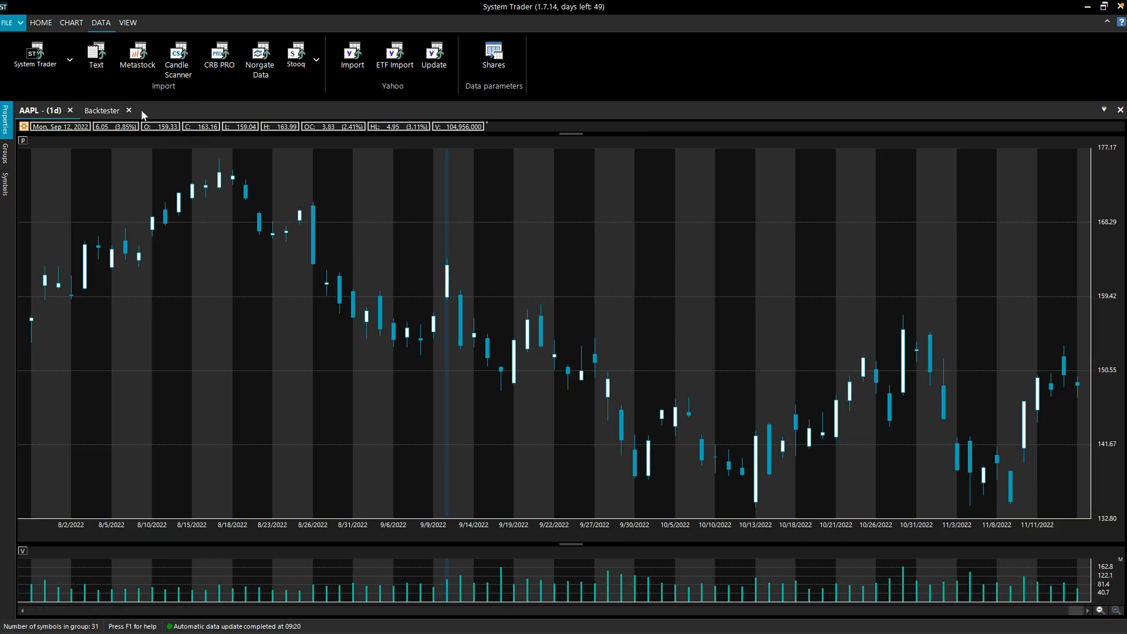
pyautogui.click(71, 110)
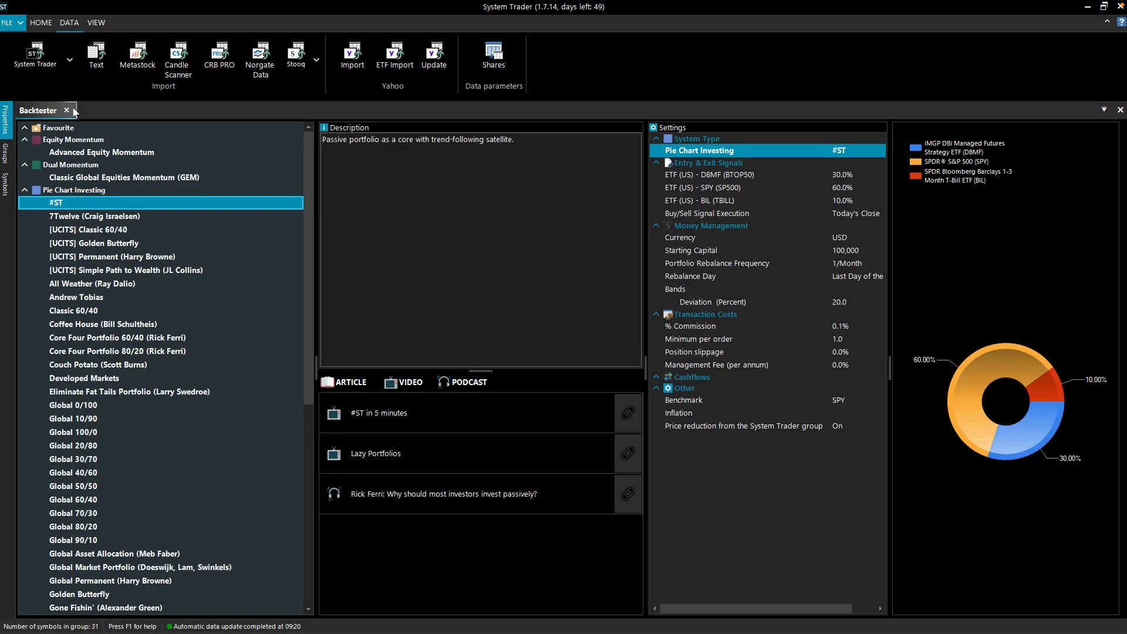
# Open the MetaStock data import wizard to view its source folder and automatic update options, and cancel it
pyautogui.click(137, 55)
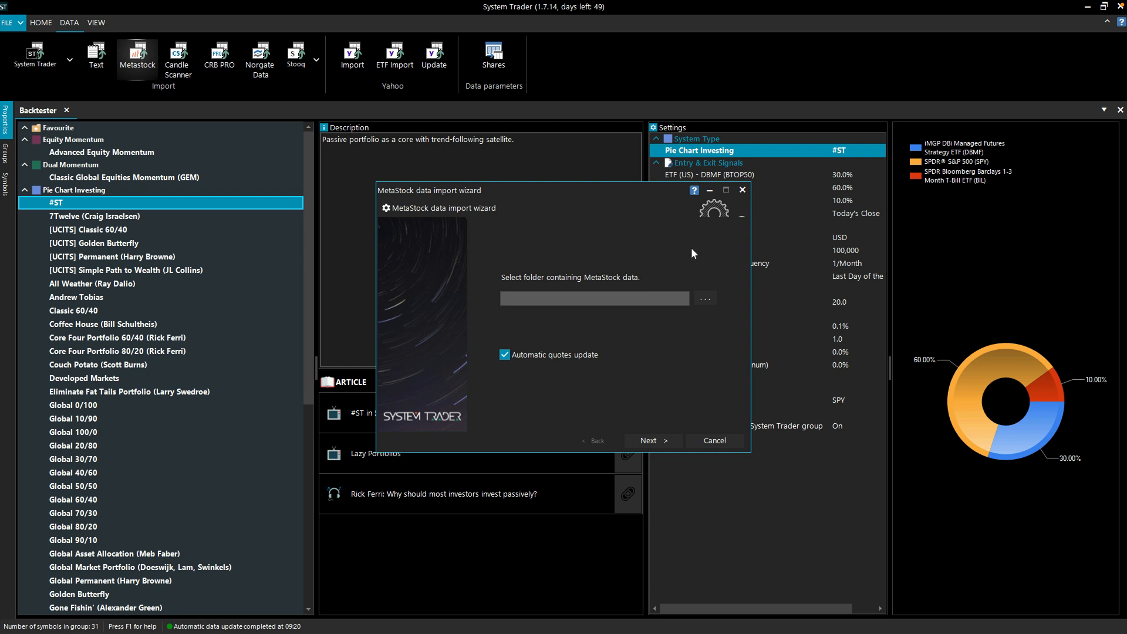
pyautogui.click(741, 190)
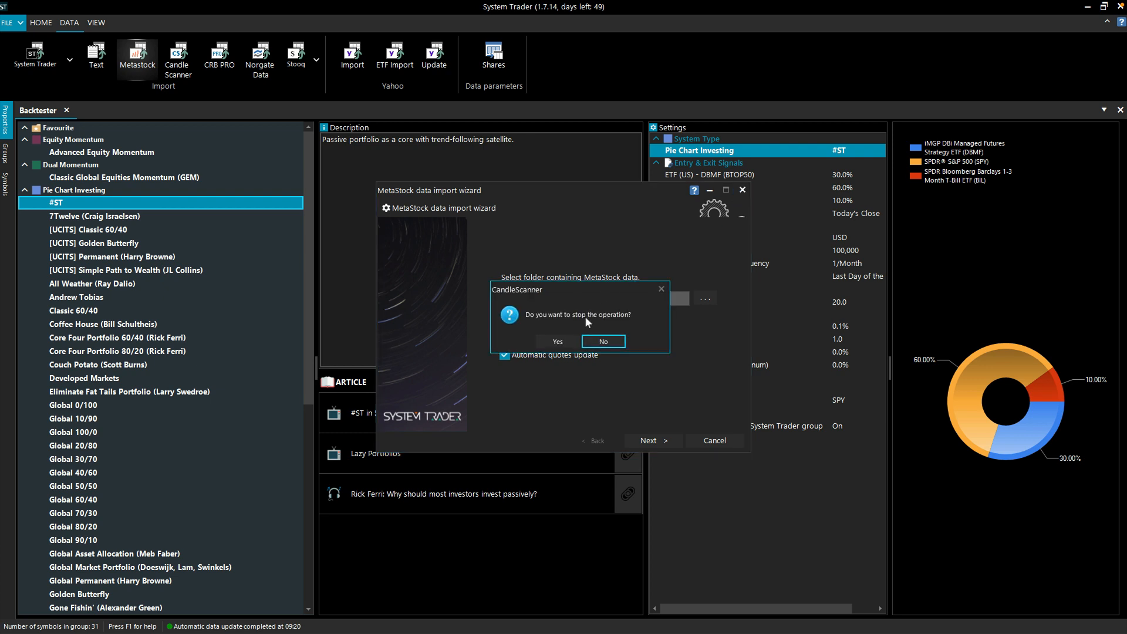
pyautogui.click(573, 339)
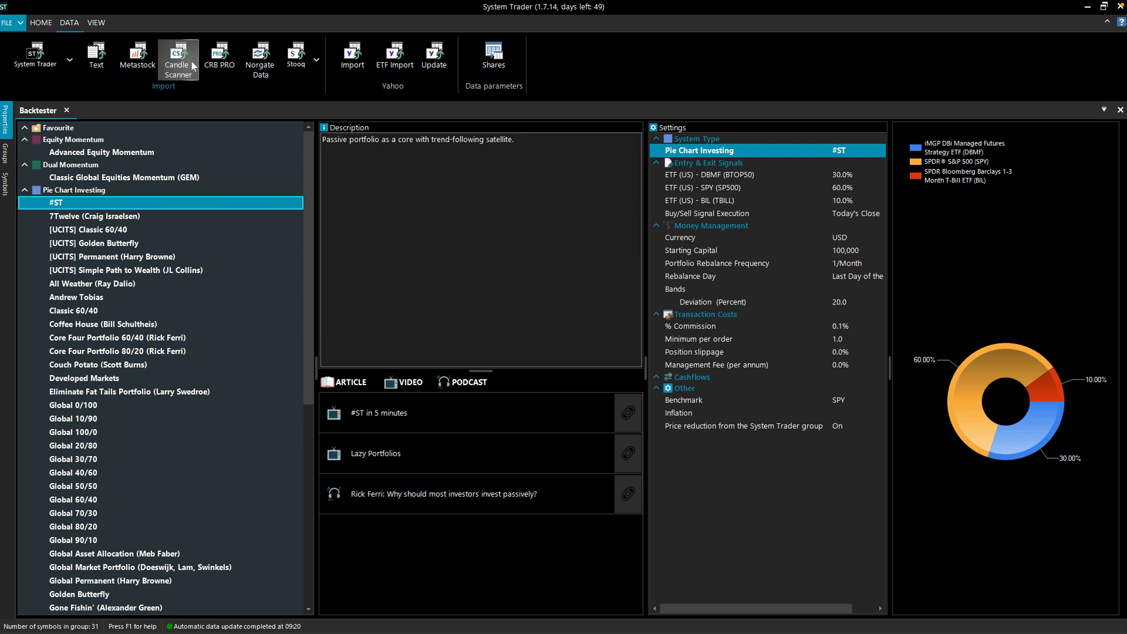
# View the opening pages of the CandleScanner and CRB PRO data import wizards, closing each without importing
pyautogui.click(192, 66)
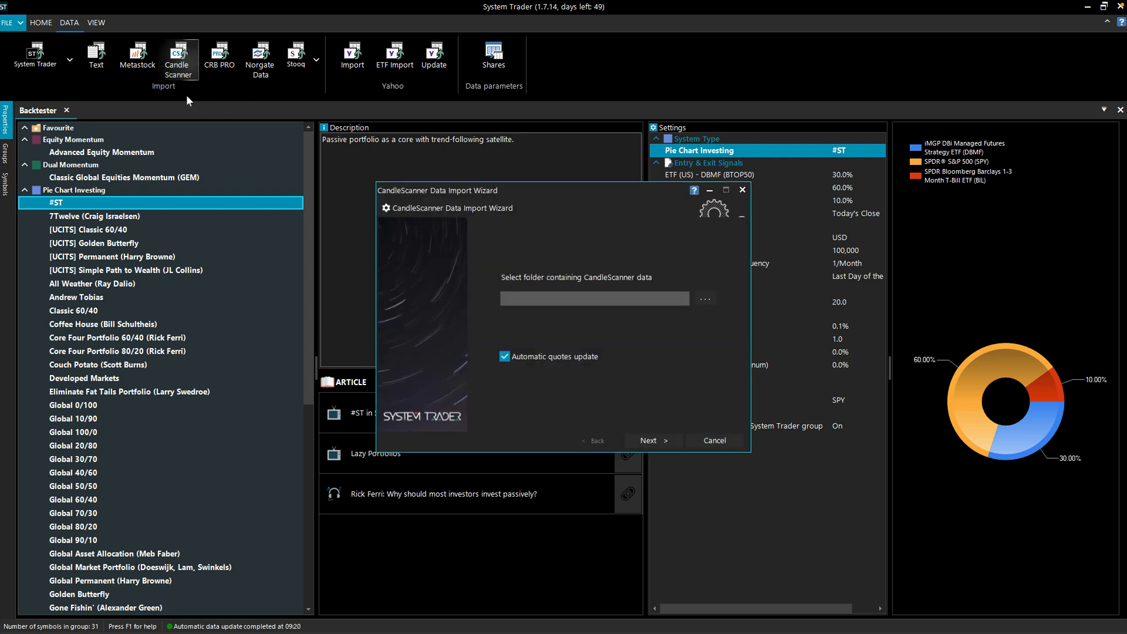
pyautogui.click(742, 190)
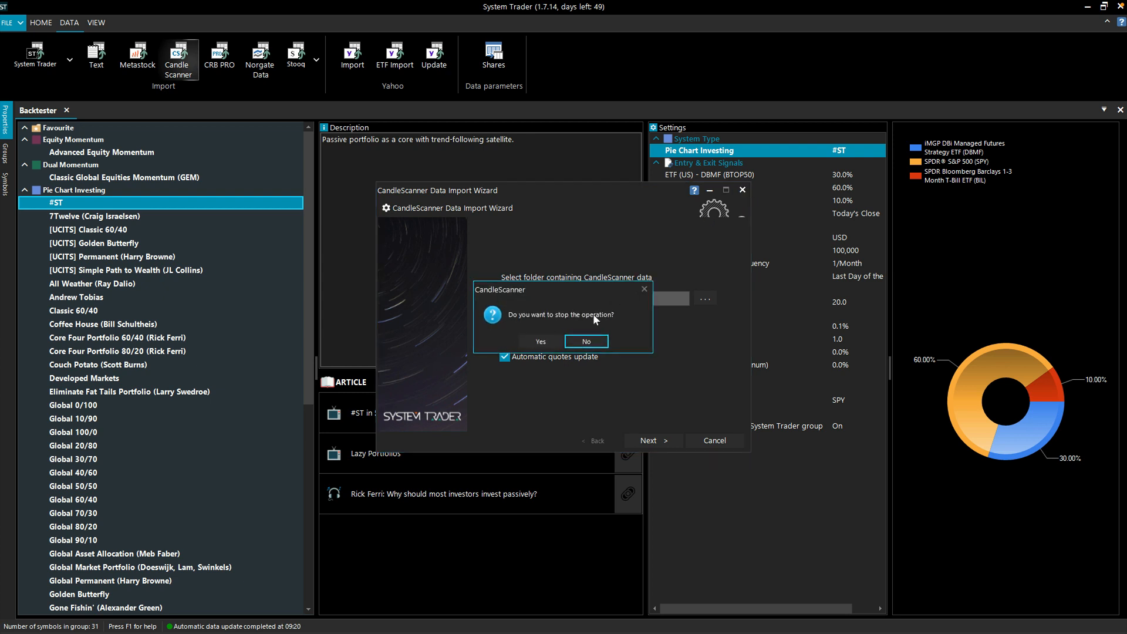
pyautogui.click(586, 341)
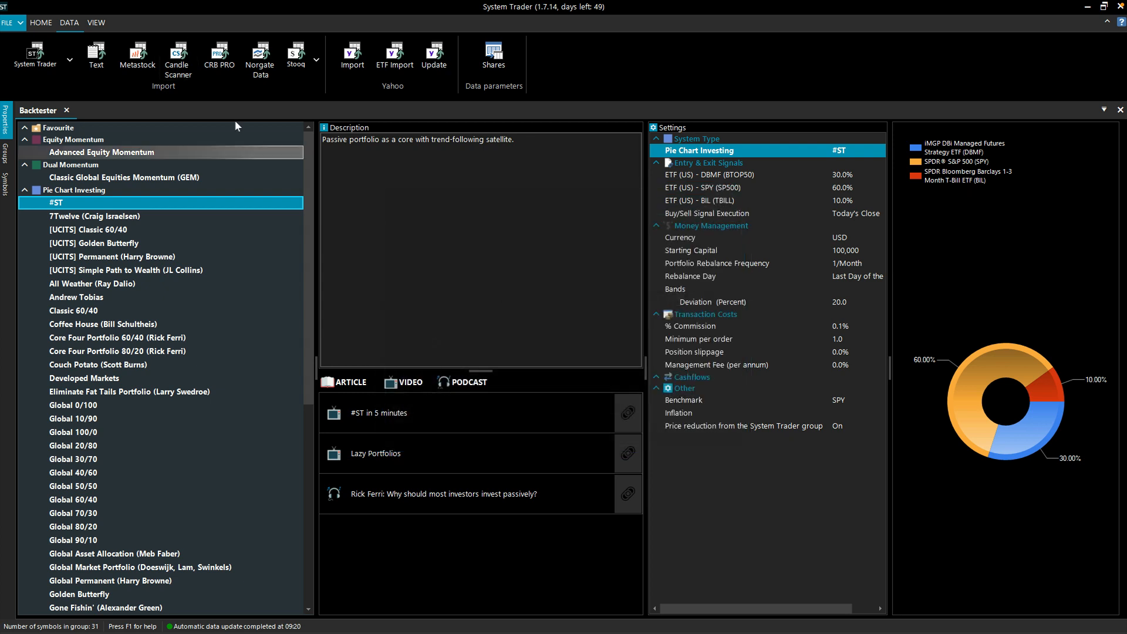
pyautogui.click(220, 75)
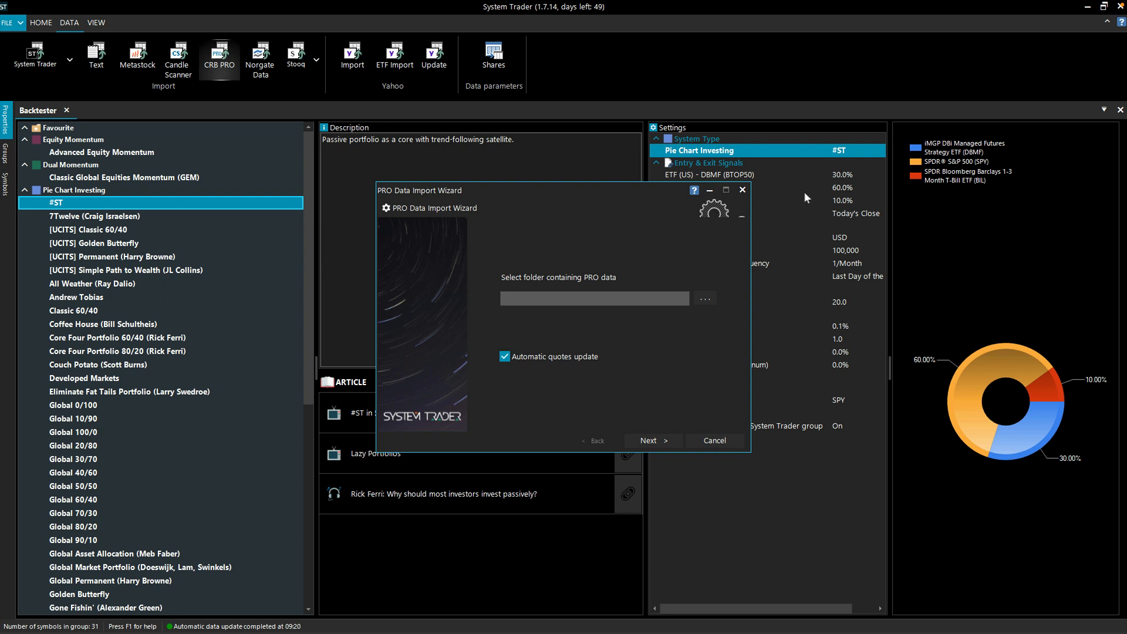
pyautogui.click(742, 190)
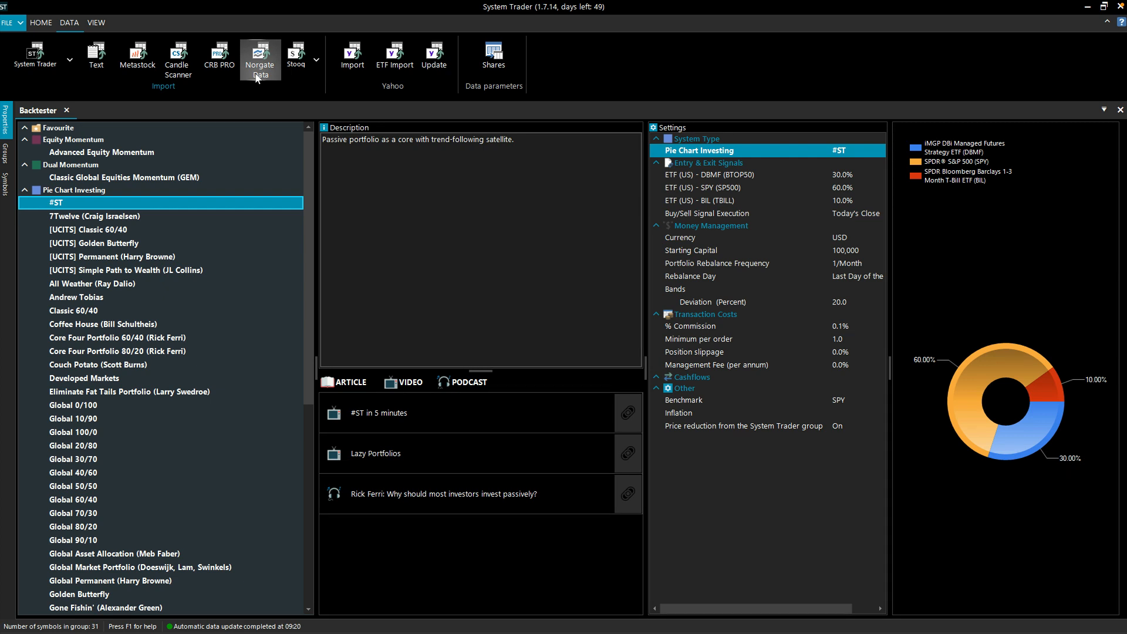
# Switch to Norgate Data Updater to check its update status, and minimize it to return to System Trader
pyautogui.hotkey('alt', 'Tab')
pyautogui.hotkey('alt', 'Tab')
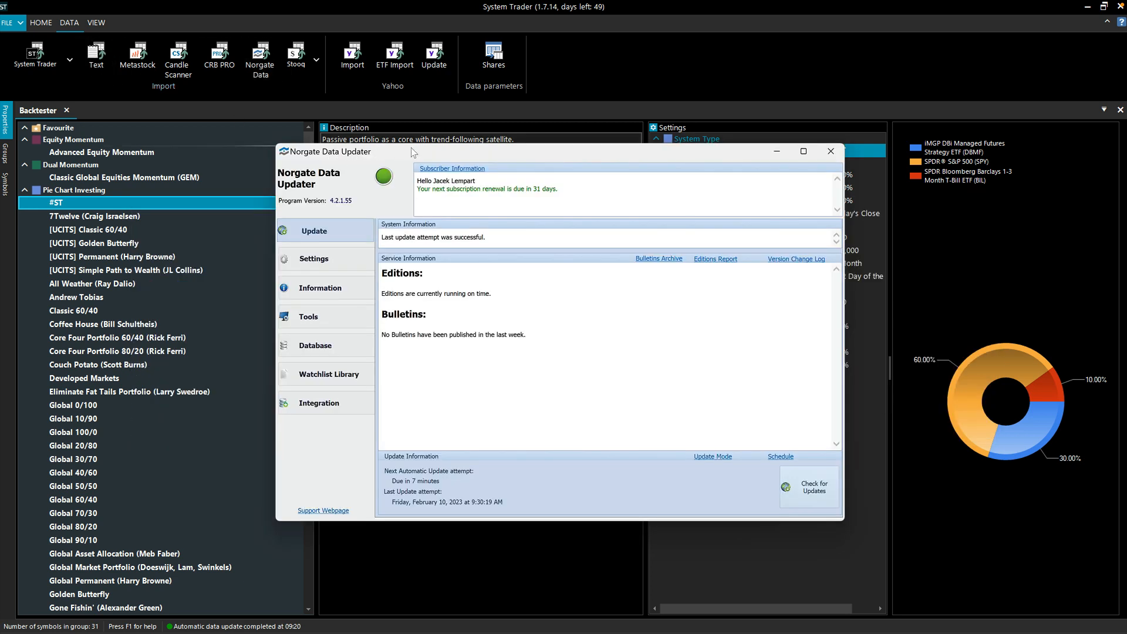
pyautogui.click(777, 152)
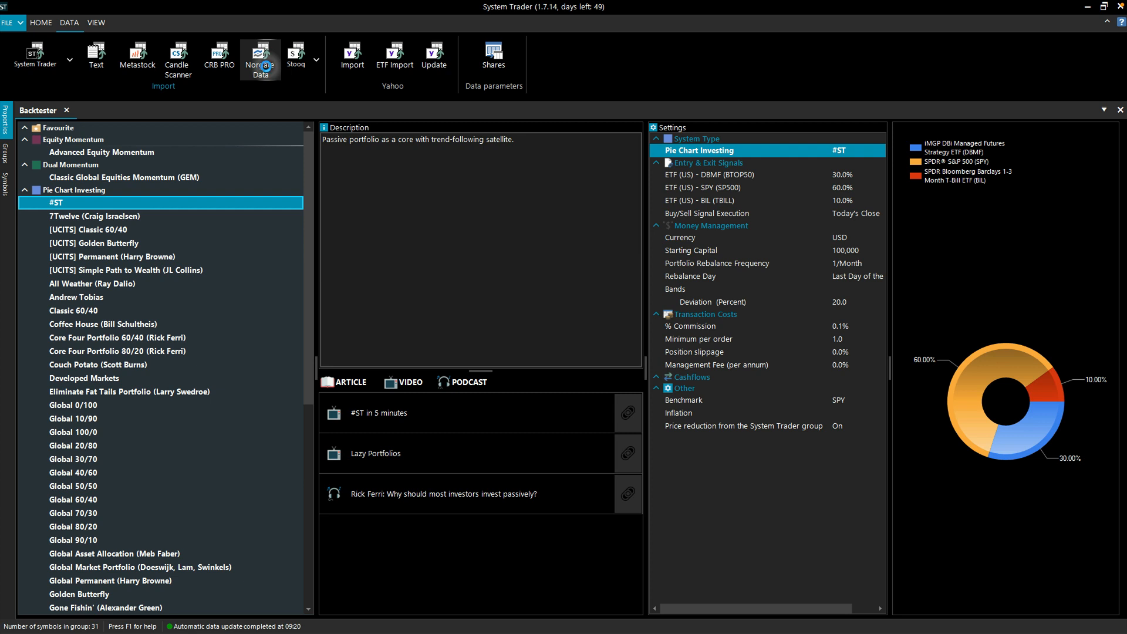
# Open the Norgate Data import wizard to look over the available watchlists, and cancel it without importing
pyautogui.click(265, 66)
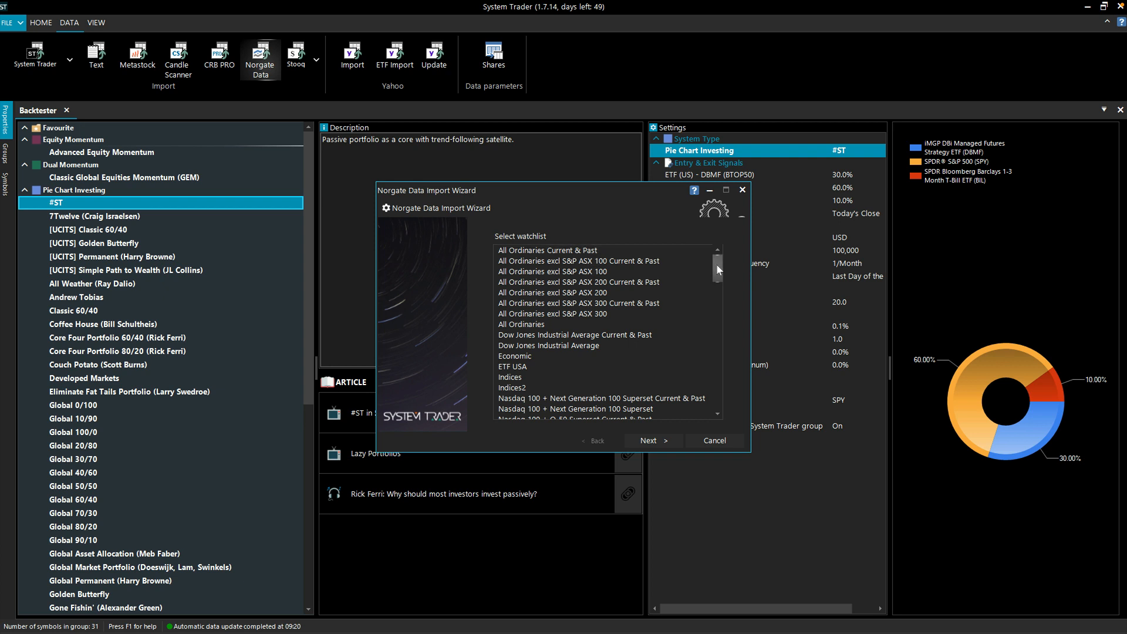
pyautogui.moveTo(718, 270); pyautogui.dragTo(719, 269)
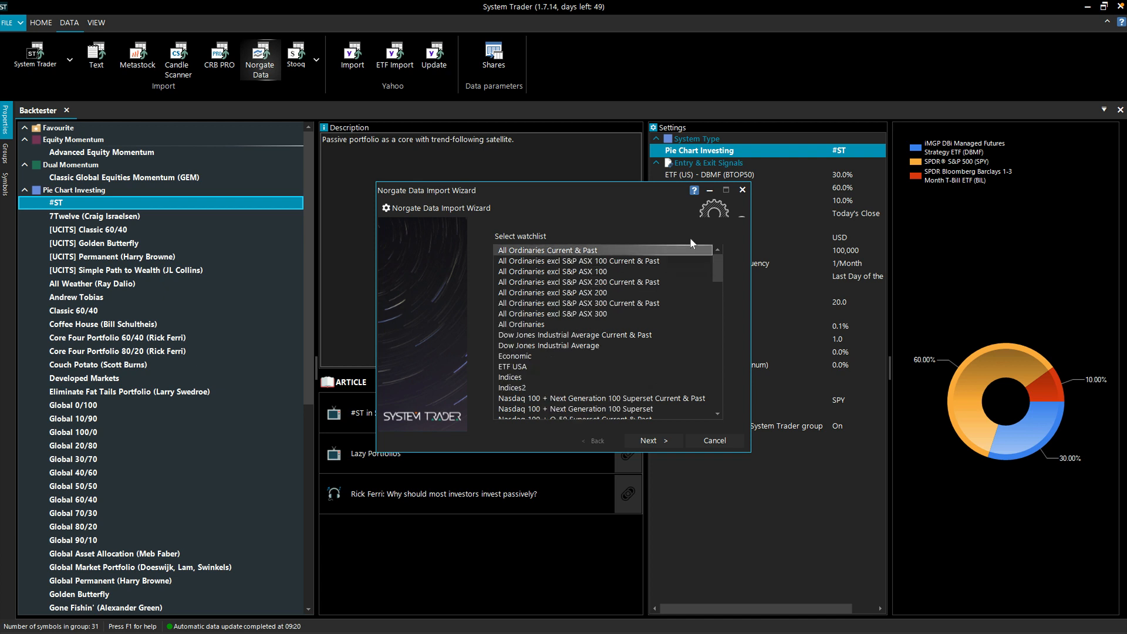
pyautogui.click(742, 190)
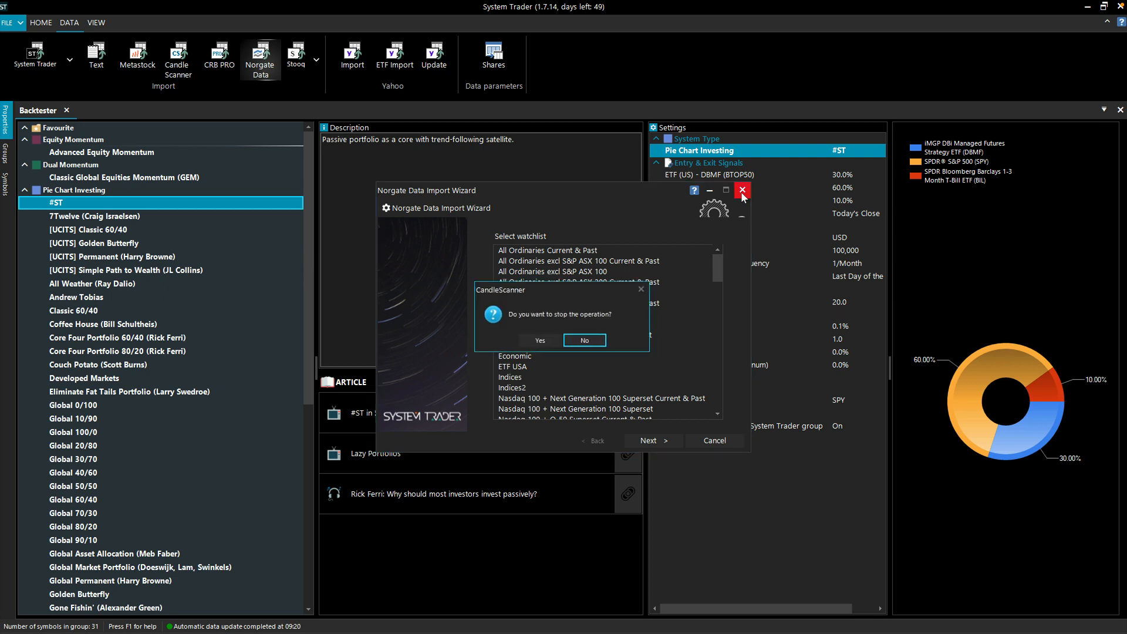
pyautogui.click(557, 341)
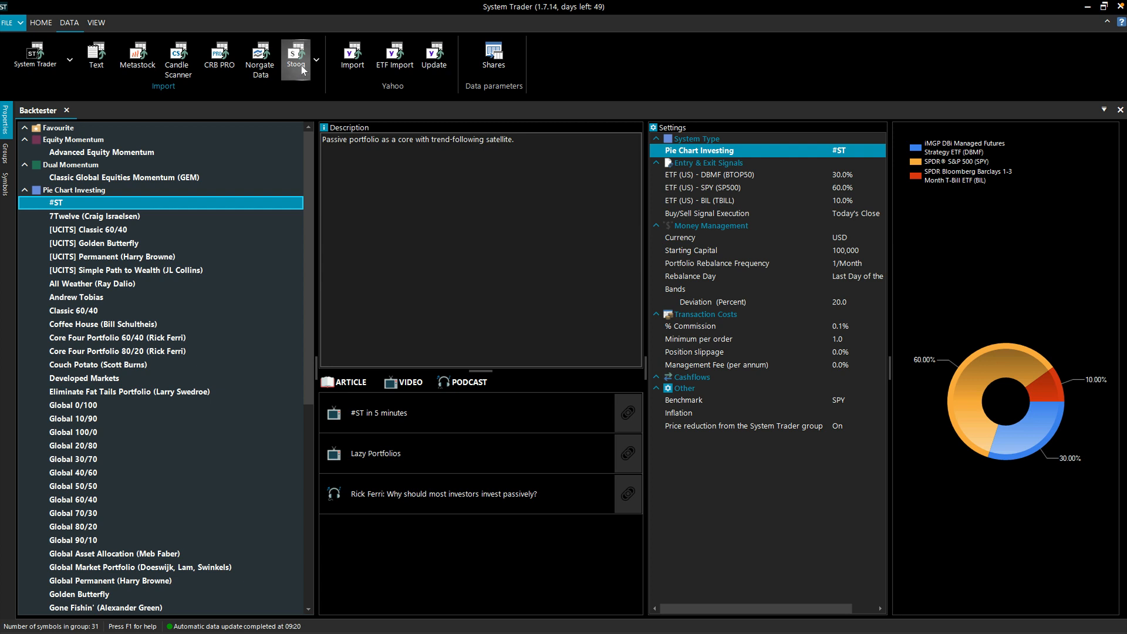
# Switch to the Stooq website in Safari, search for spy and open the SPY.US quote page
pyautogui.hotkey('ctrl', 'Right')
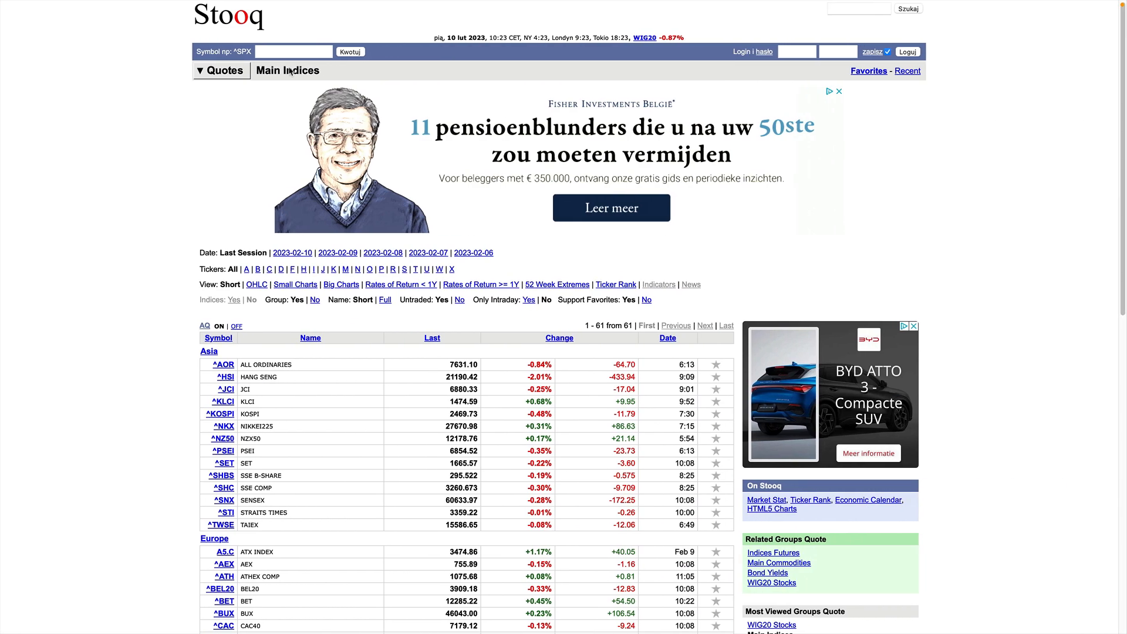
pyautogui.moveTo(409, 3)
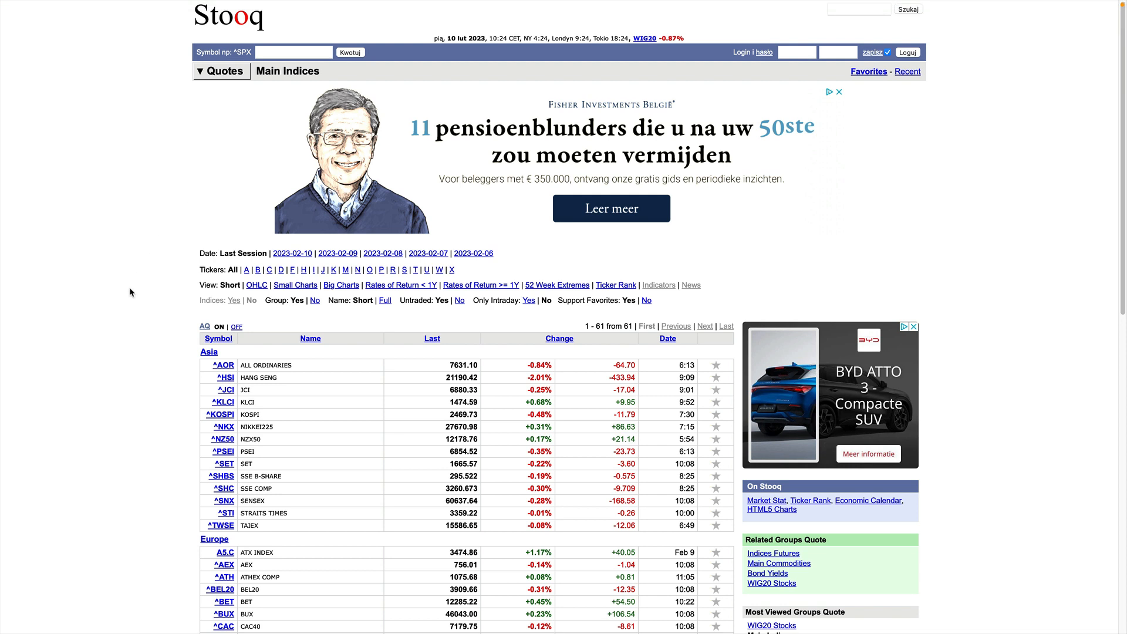
pyautogui.click(286, 54)
pyautogui.write('spy')
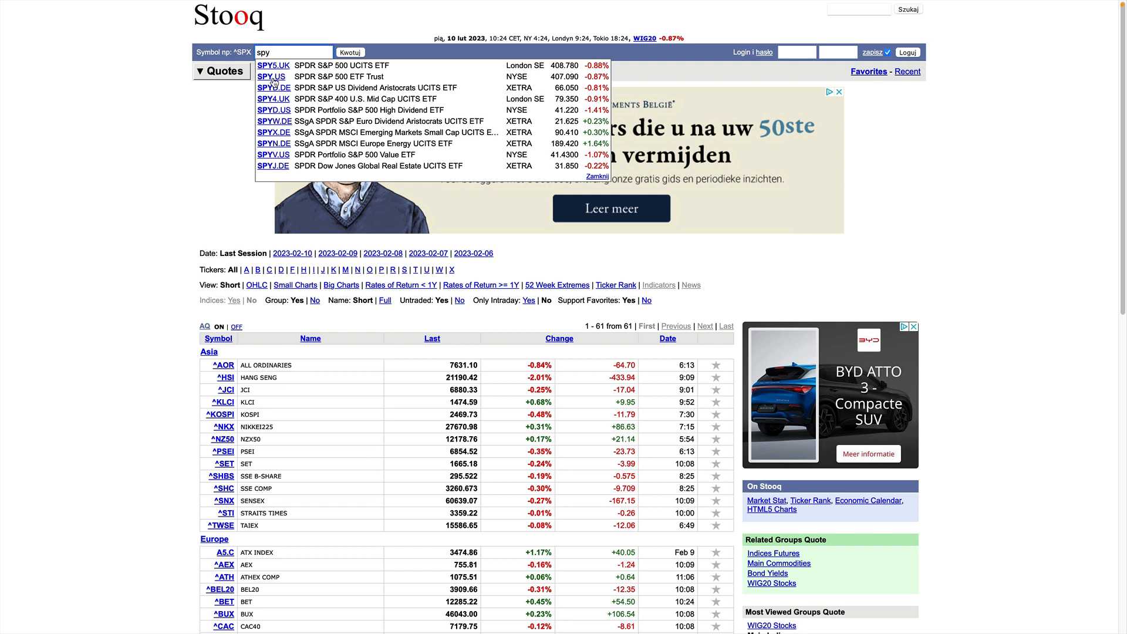
pyautogui.click(272, 78)
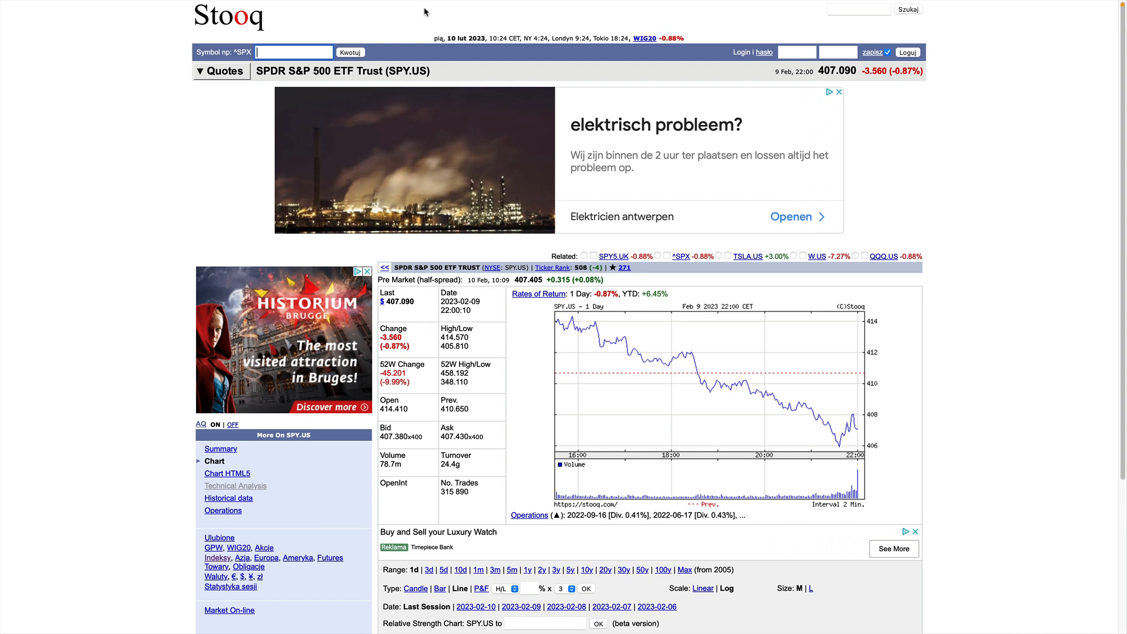
# Copy the ticker spy.us from the Stooq page address and return to System Trader
pyautogui.moveTo(457, 5)
pyautogui.click(408, 25)
pyautogui.click(434, 31)
pyautogui.moveTo(434, 32); pyautogui.dragTo(465, 33)
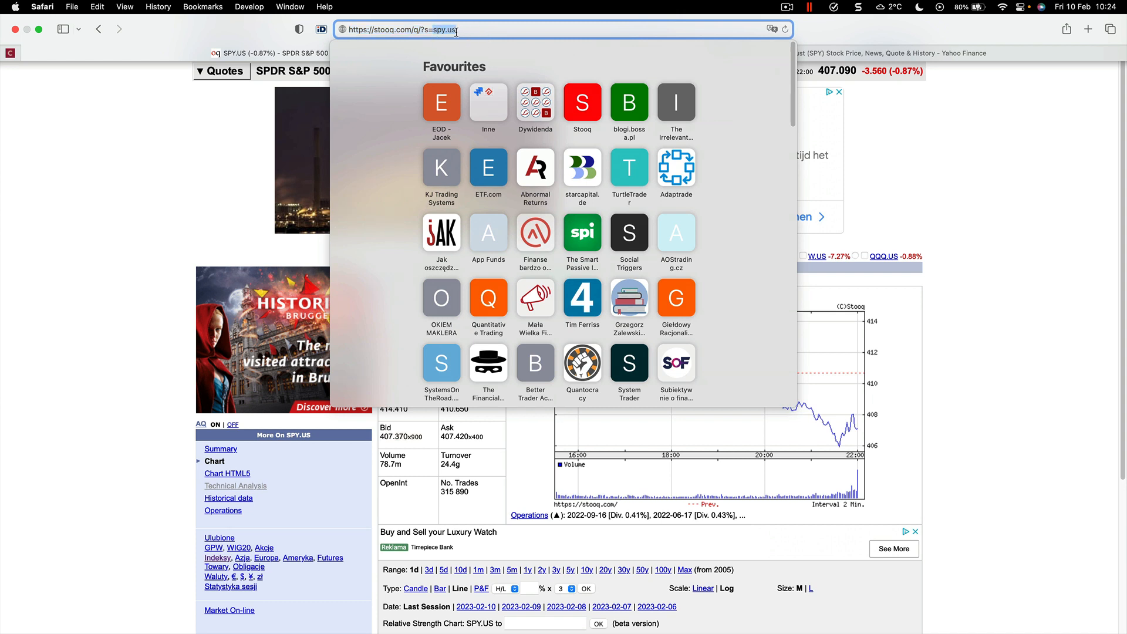
pyautogui.rightClick(450, 29)
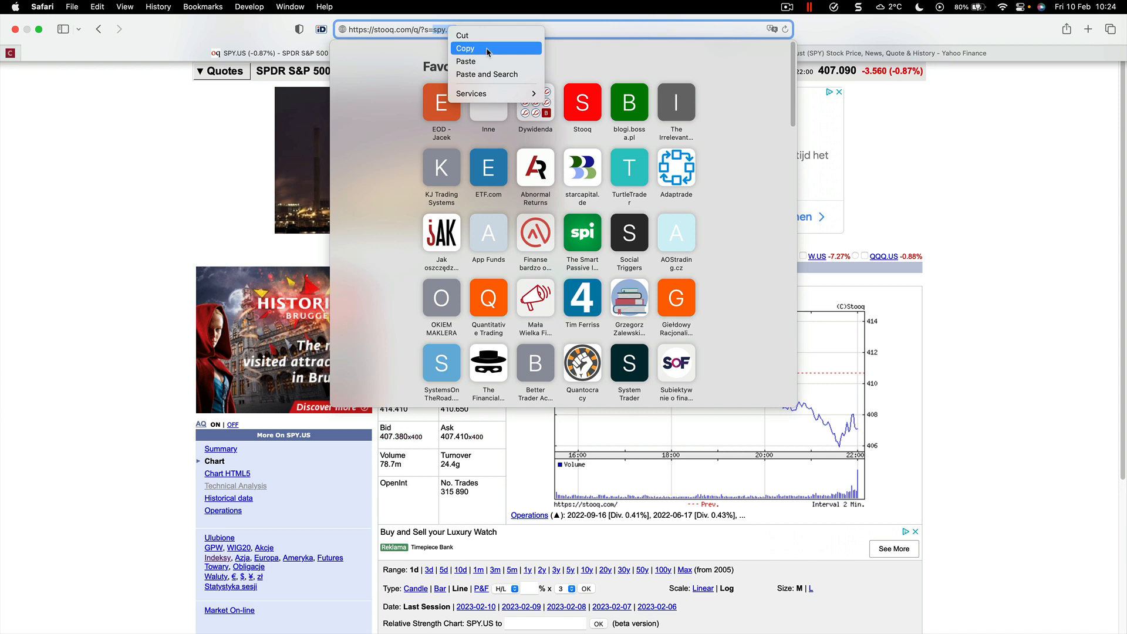
pyautogui.click(487, 49)
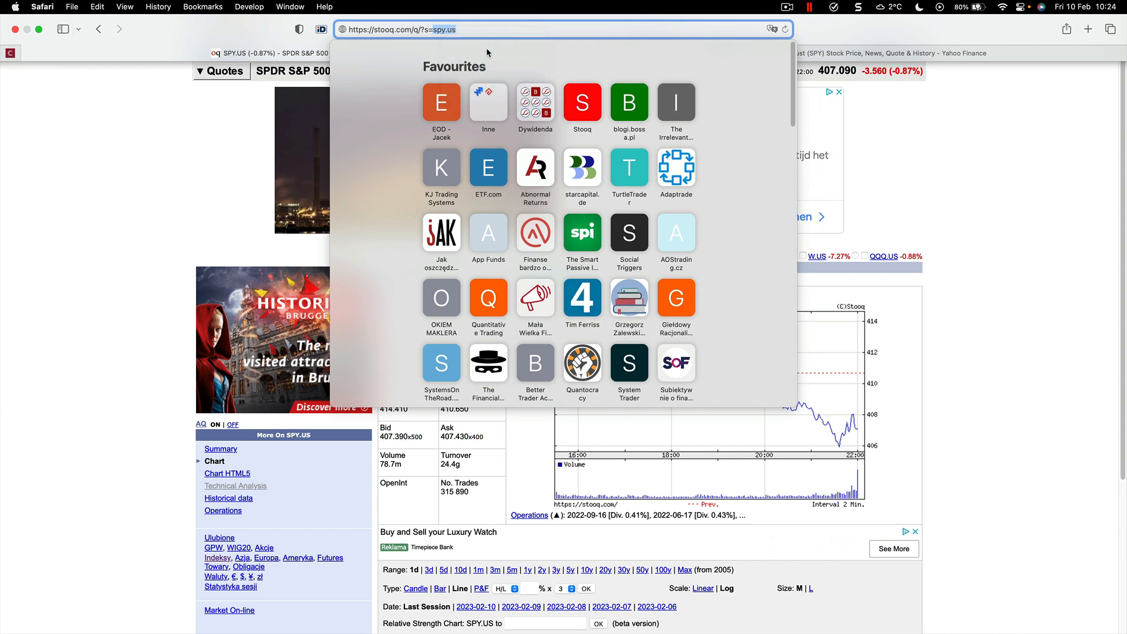
pyautogui.click(176, 163)
pyautogui.hotkey('ctrl', 'Left')
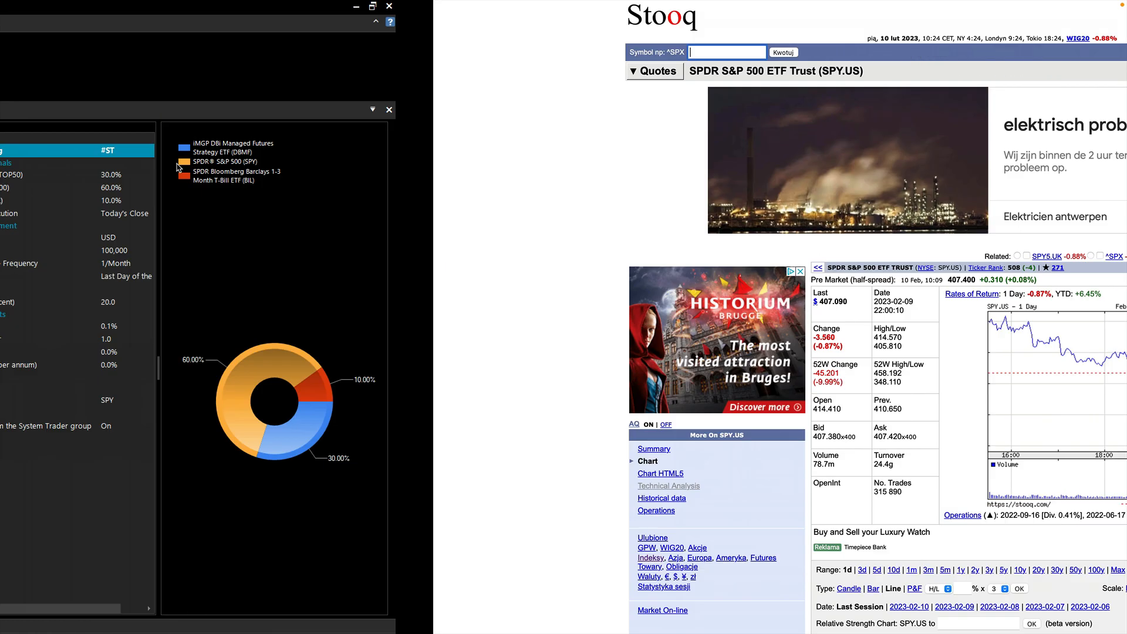
# Open the Stooq data import wizard, keep the first available date, paste spy.us into the symbols list, and cancel the import
pyautogui.click(314, 62)
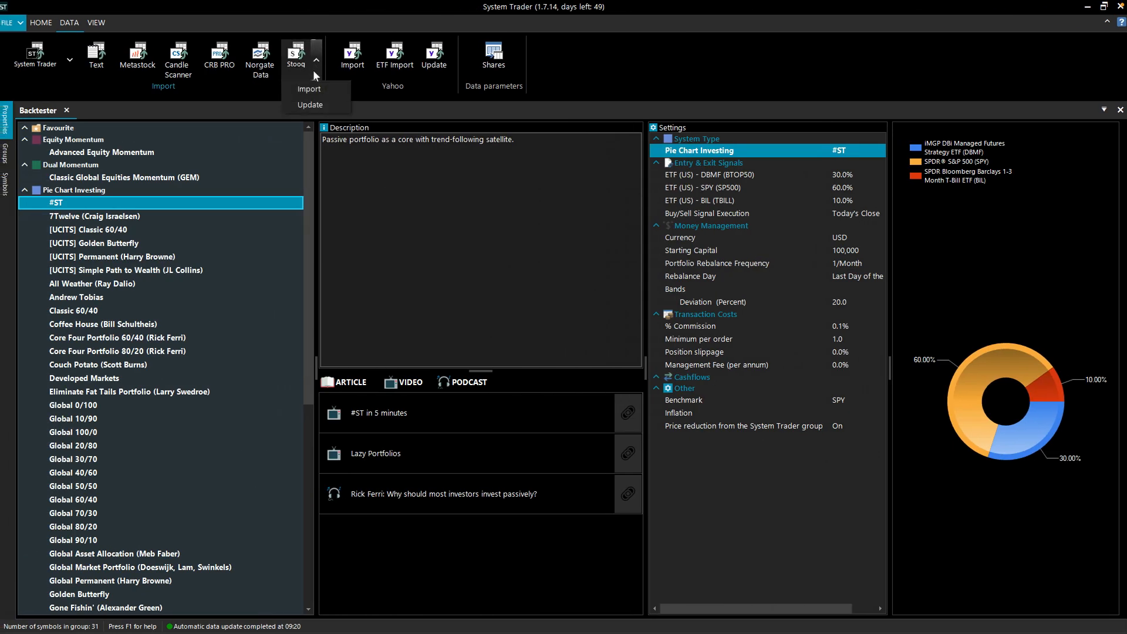
pyautogui.click(330, 89)
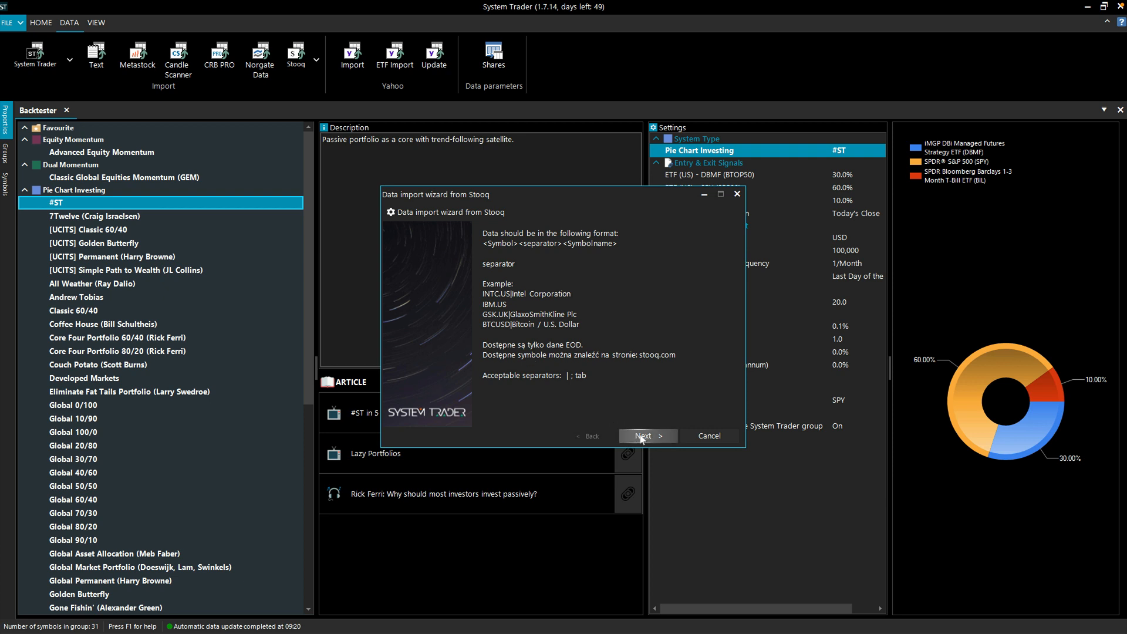
pyautogui.click(642, 436)
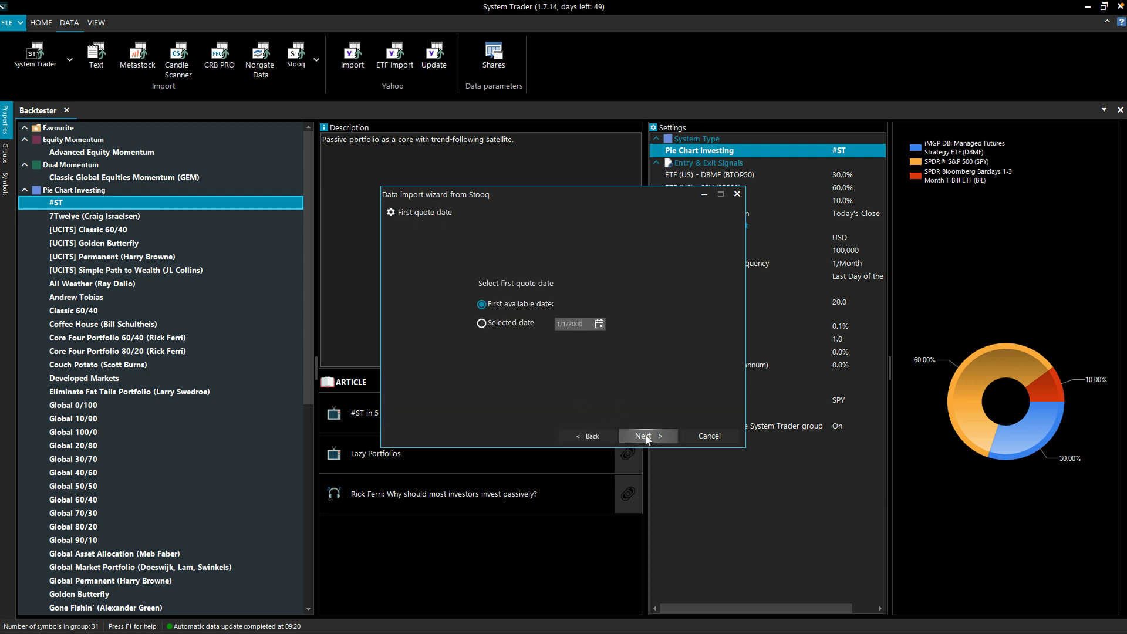
pyautogui.click(644, 436)
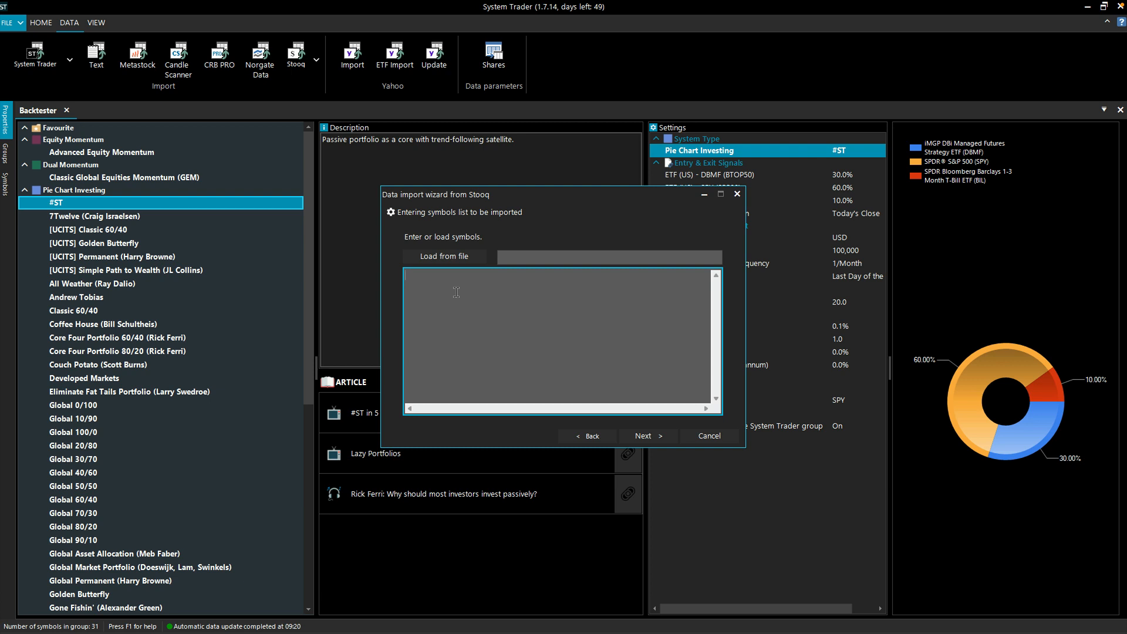
pyautogui.rightClick(456, 291)
pyautogui.click(500, 347)
pyautogui.press('Escape')
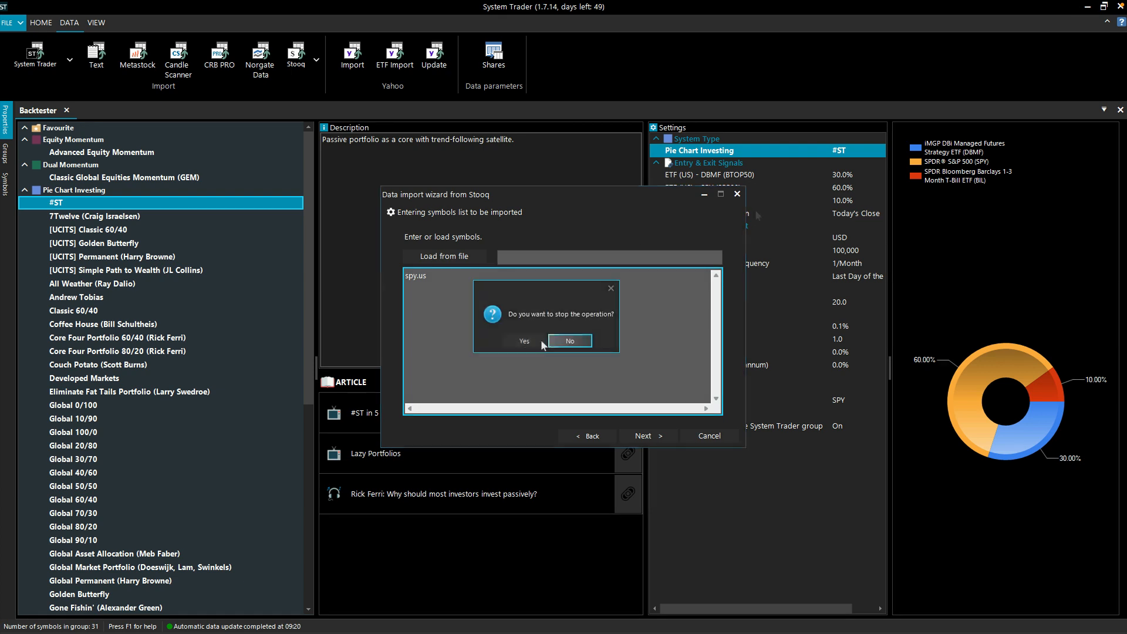
pyautogui.click(527, 343)
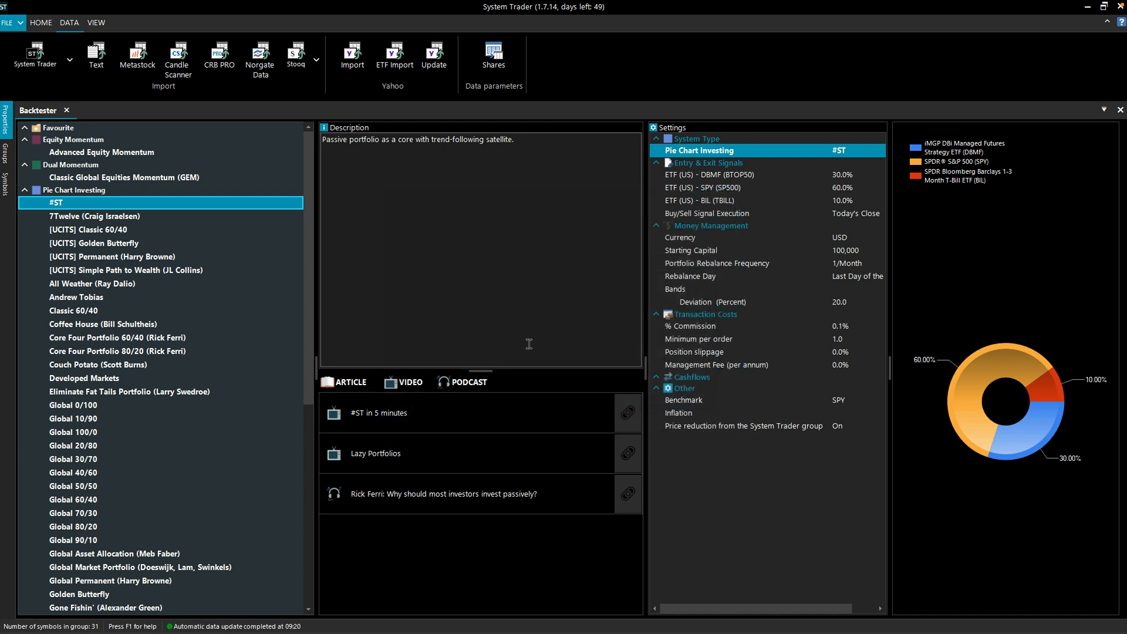
# Open the Yahoo data import wizard and advance to the symbols list entry page
pyautogui.click(359, 64)
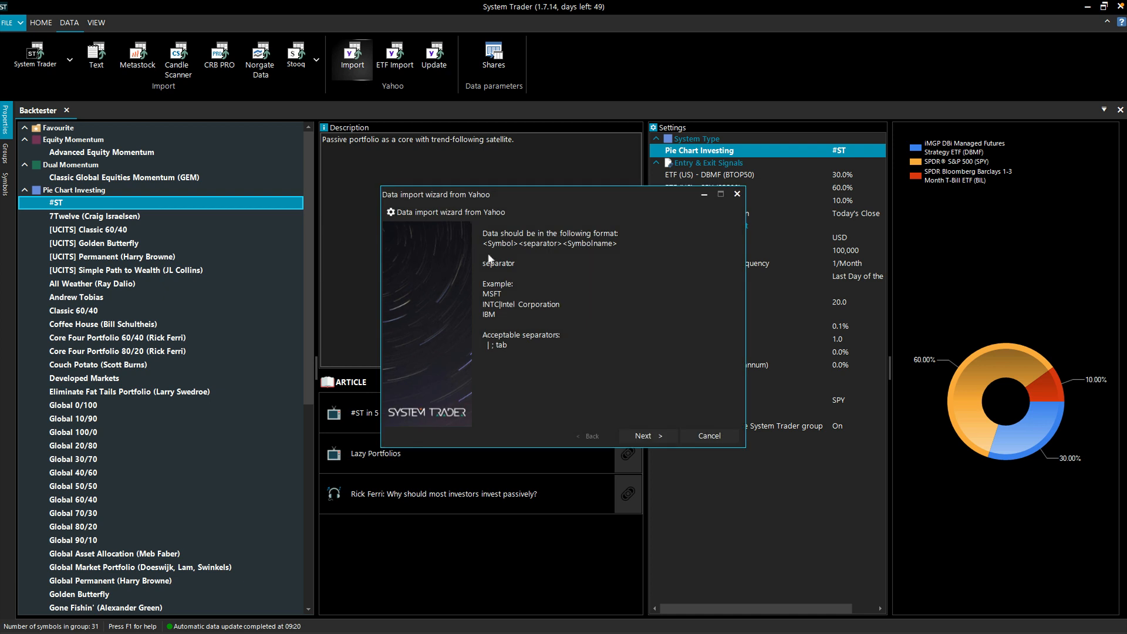
pyautogui.click(640, 437)
pyautogui.click(639, 438)
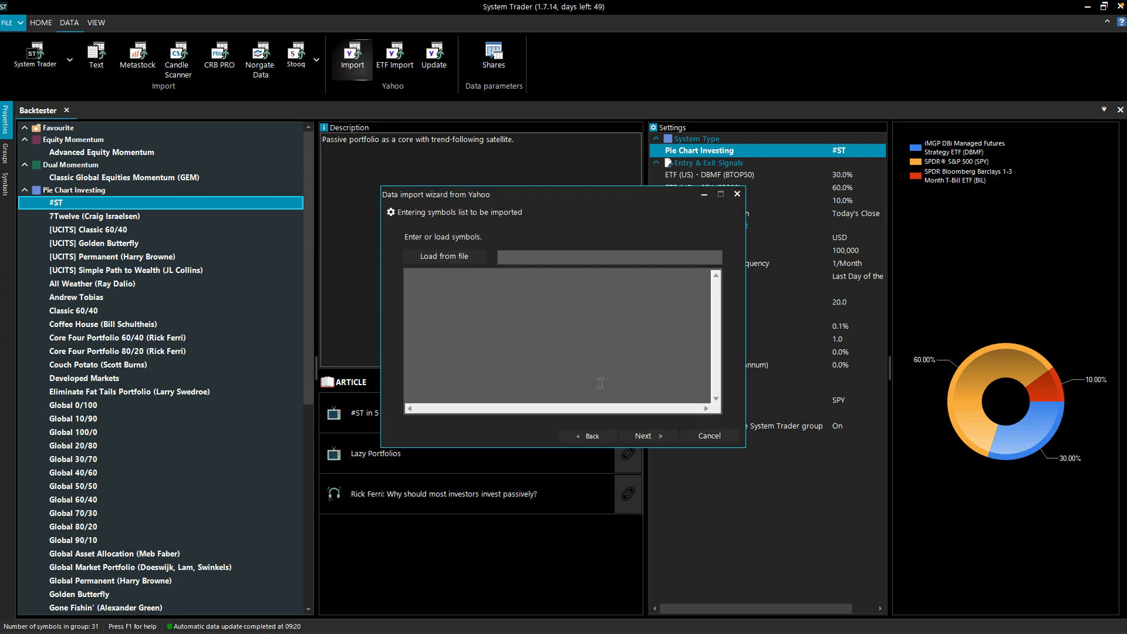
pyautogui.click(470, 296)
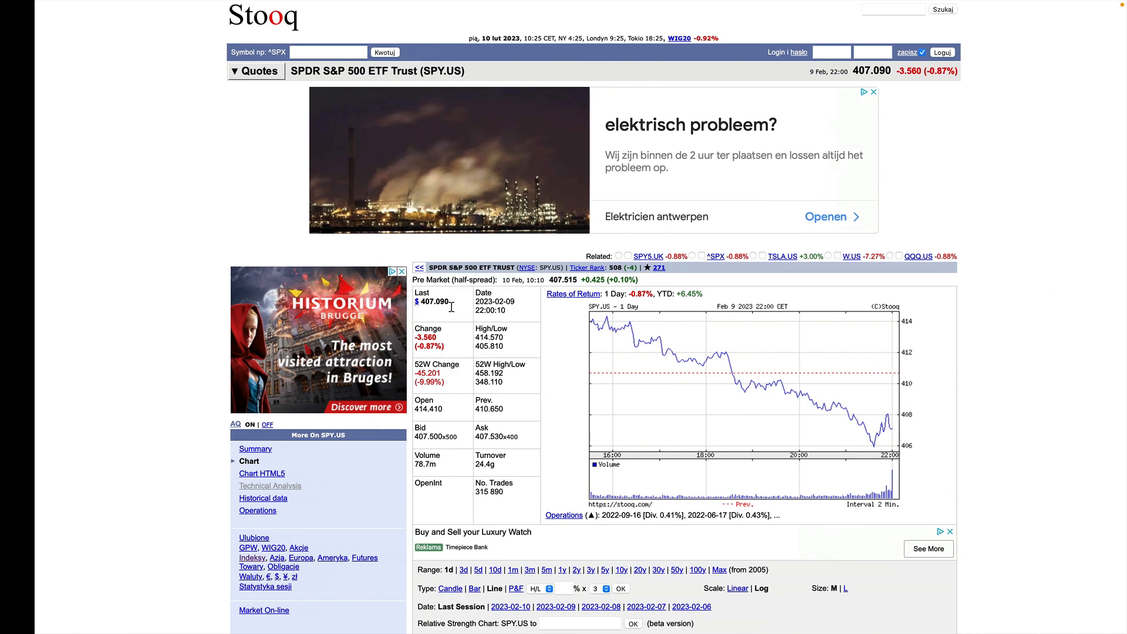
# Switch to the SPY quote page on Yahoo Finance, highlight the ticker in its address, and return to System Trader
pyautogui.click(703, 53)
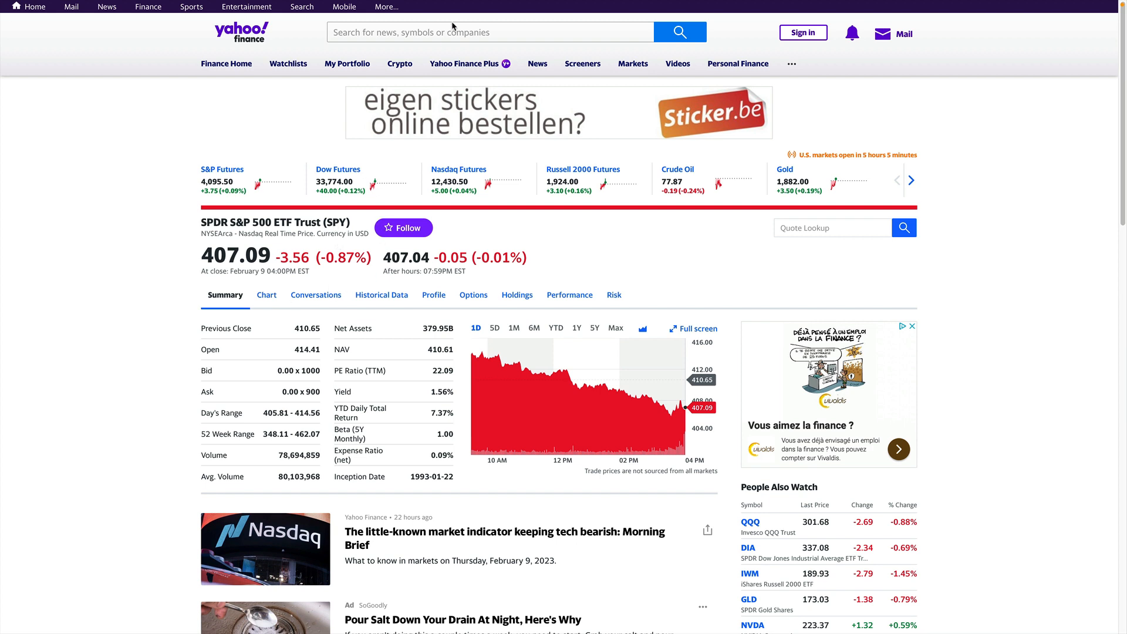
pyautogui.moveTo(487, 5)
pyautogui.click(628, 30)
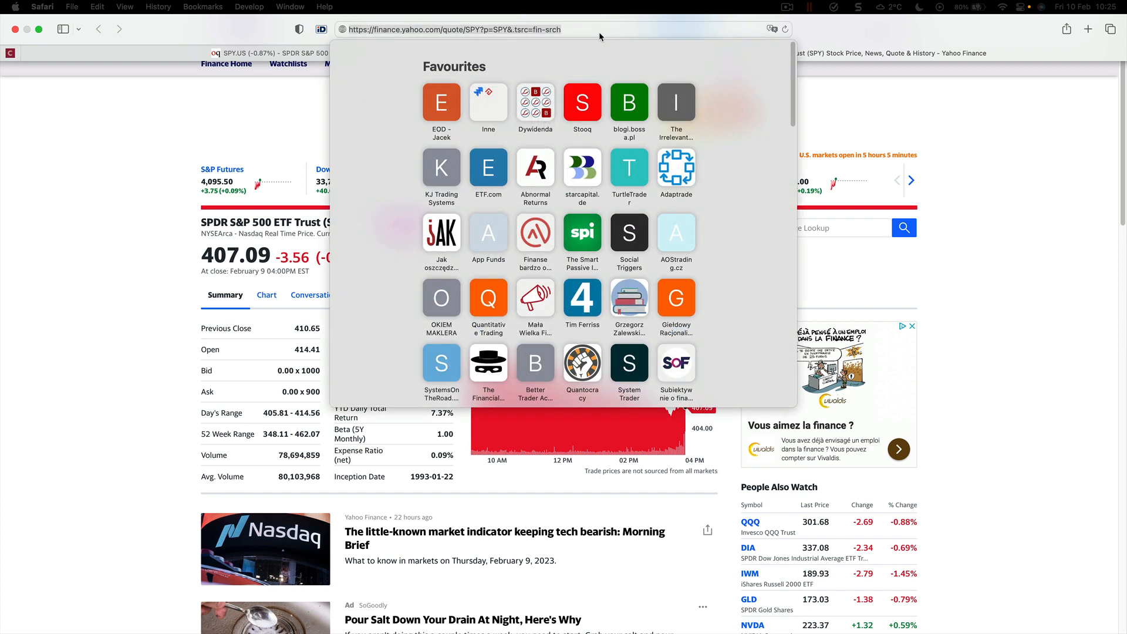
pyautogui.click(508, 29)
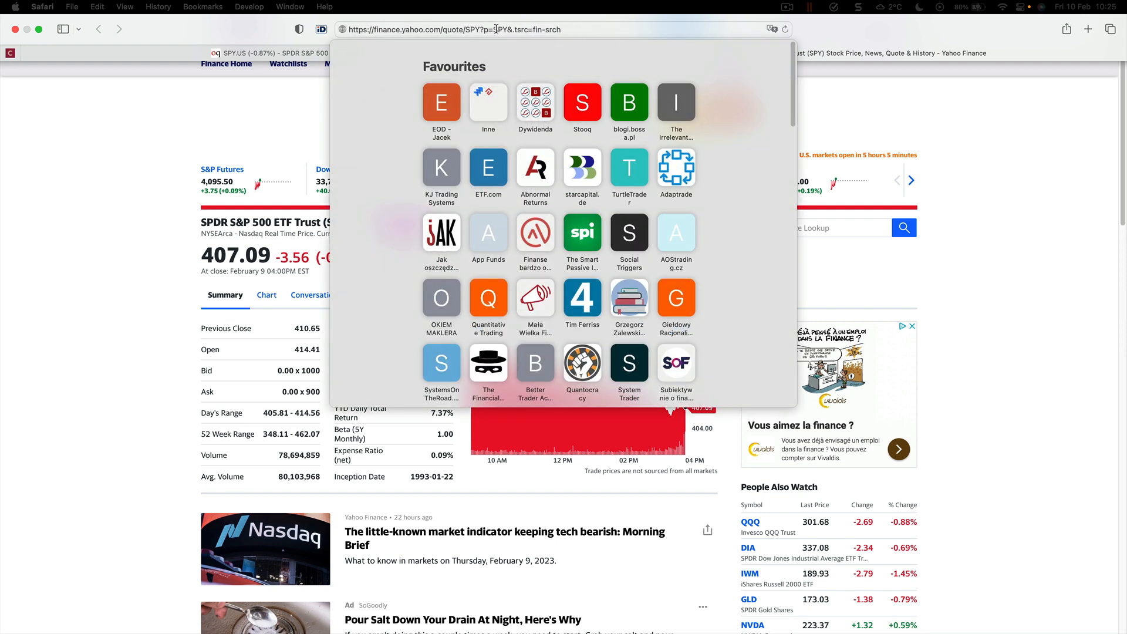
pyautogui.moveTo(492, 30); pyautogui.dragTo(507, 29)
pyautogui.click(36, 230)
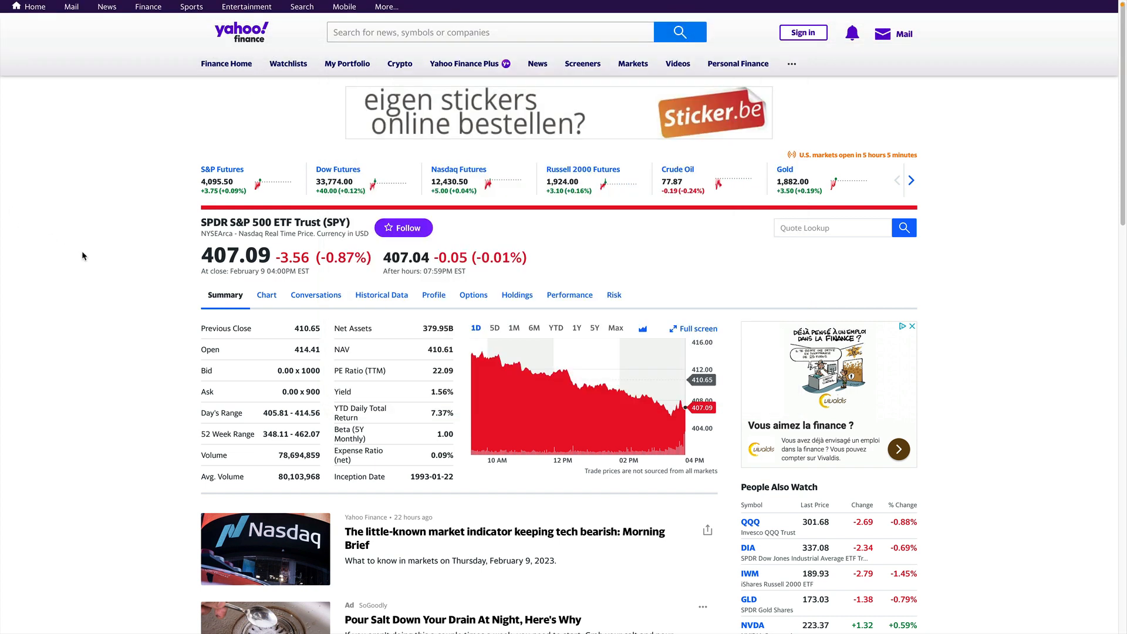
pyautogui.hotkey('ctrl', 'Left')
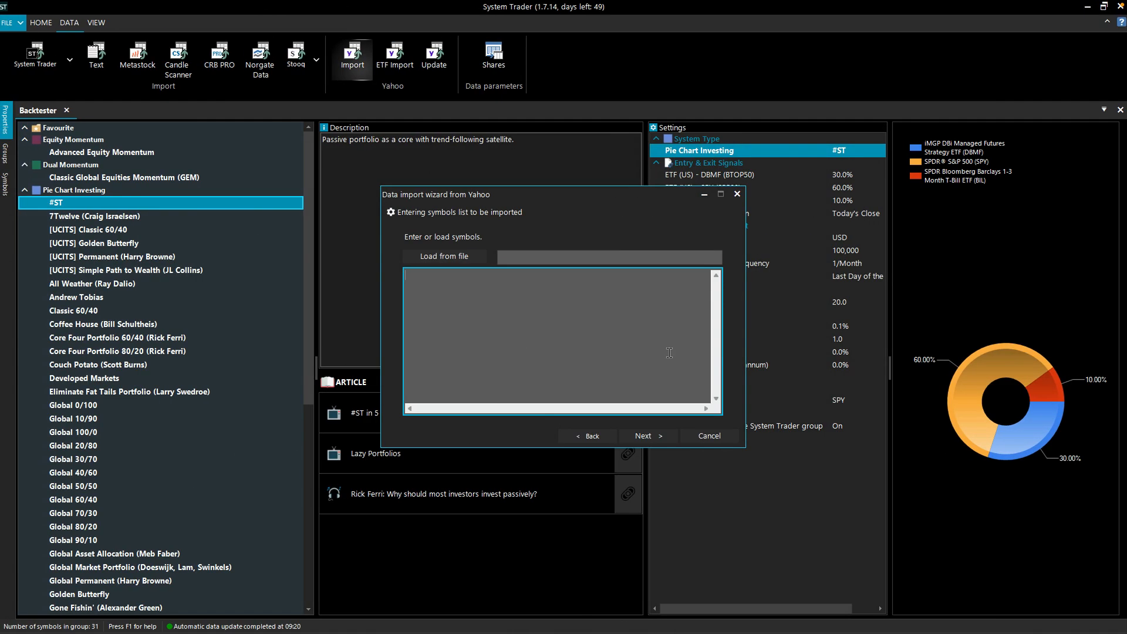
# Enter spy in the Yahoo wizard's symbols list, and stop the import without completing it
pyautogui.write('spy')
pyautogui.click(735, 197)
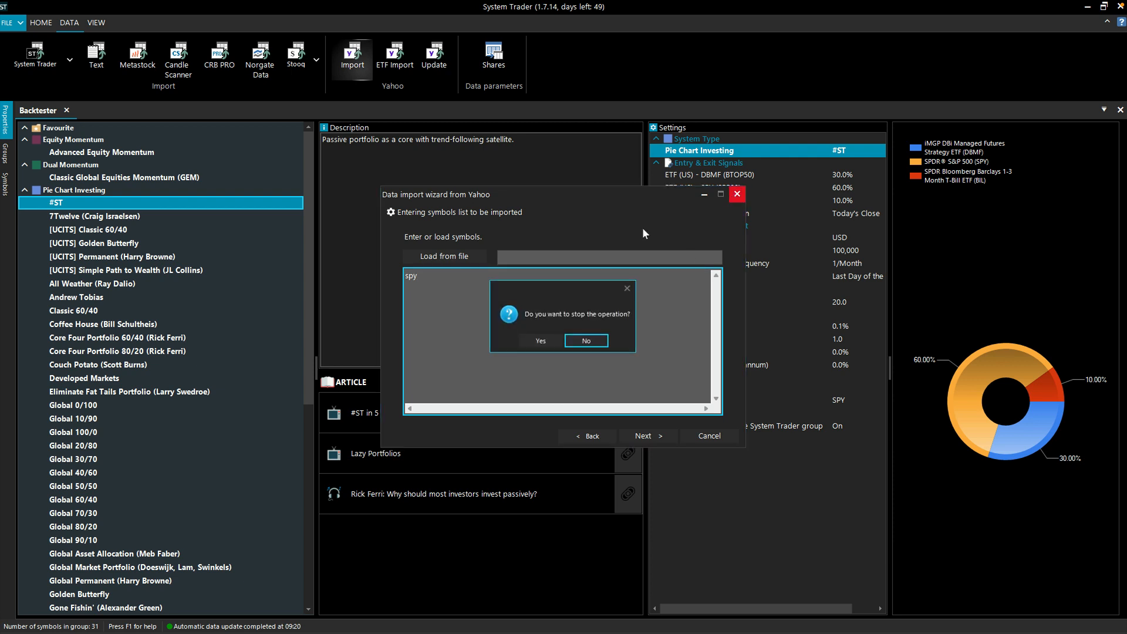
pyautogui.click(541, 341)
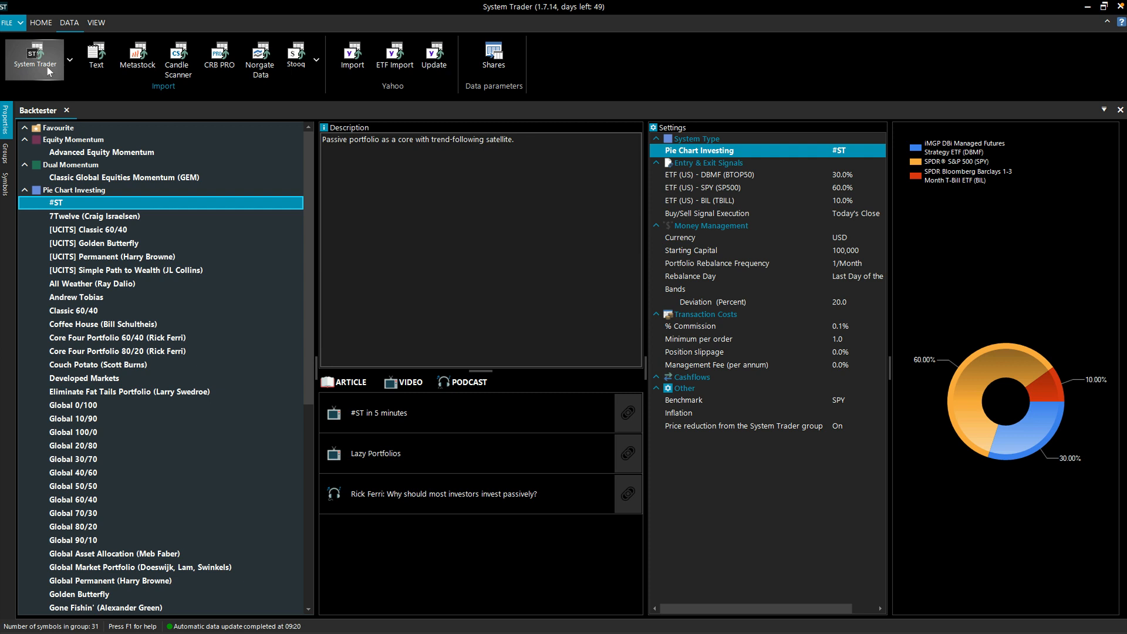
# Open the Yahoo ETF import wizard to view its markets and available symbols, and cancel it without importing
pyautogui.click(395, 74)
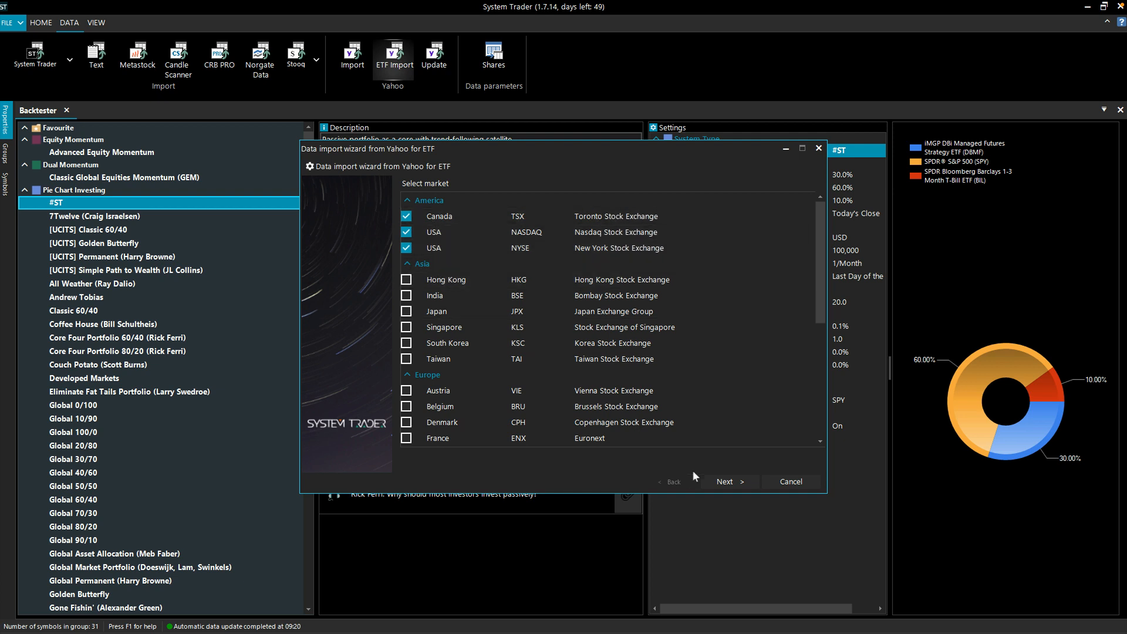
pyautogui.click(728, 482)
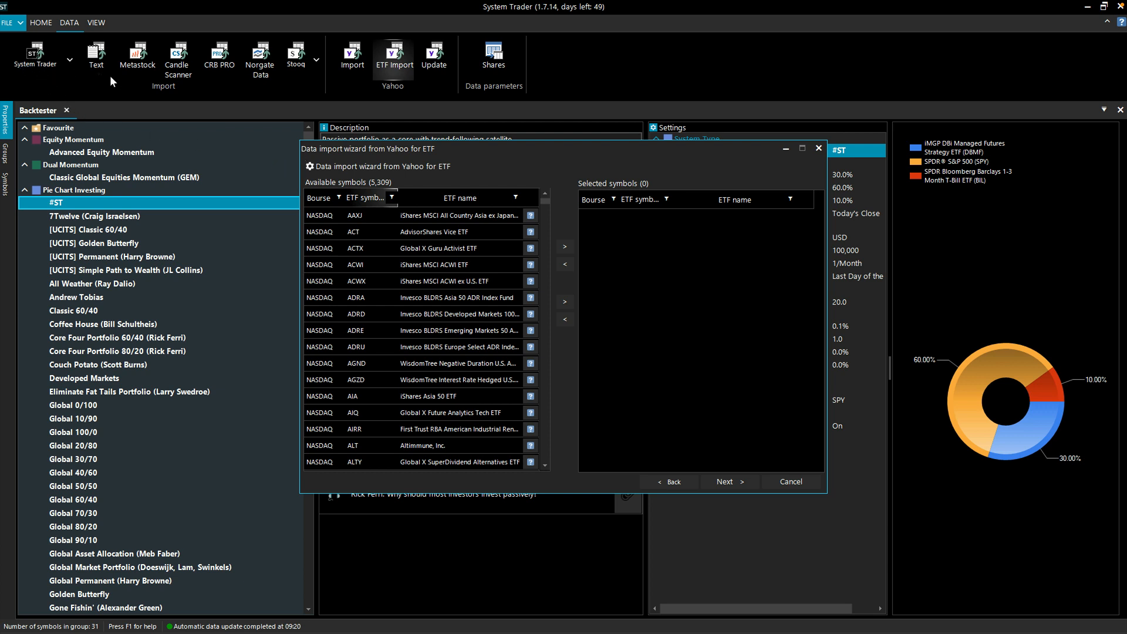
pyautogui.click(816, 151)
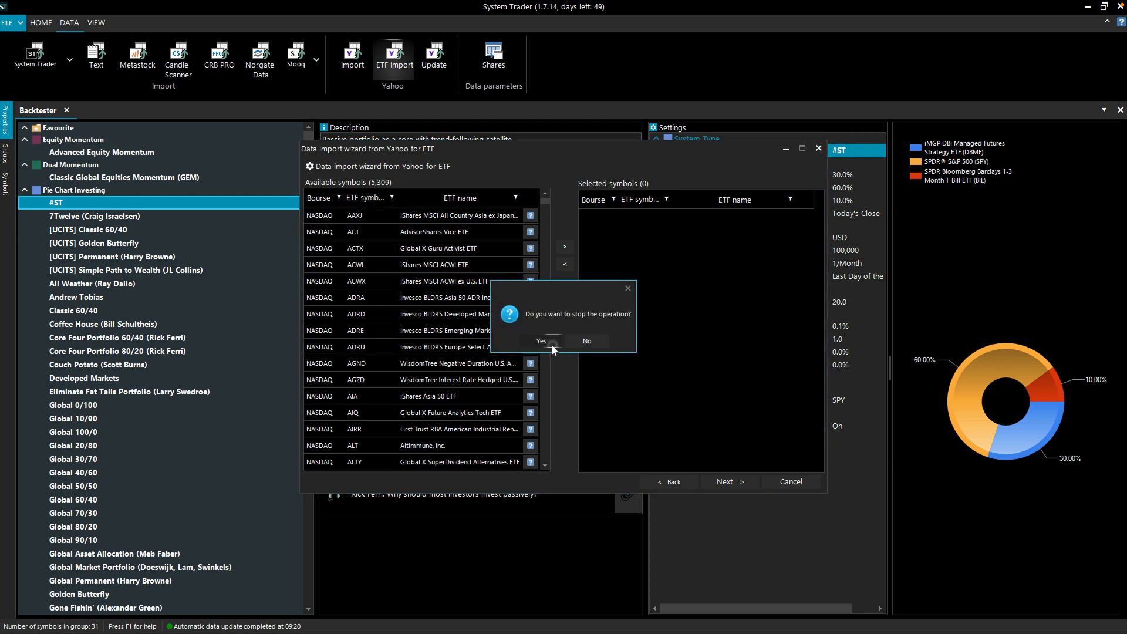
pyautogui.click(551, 344)
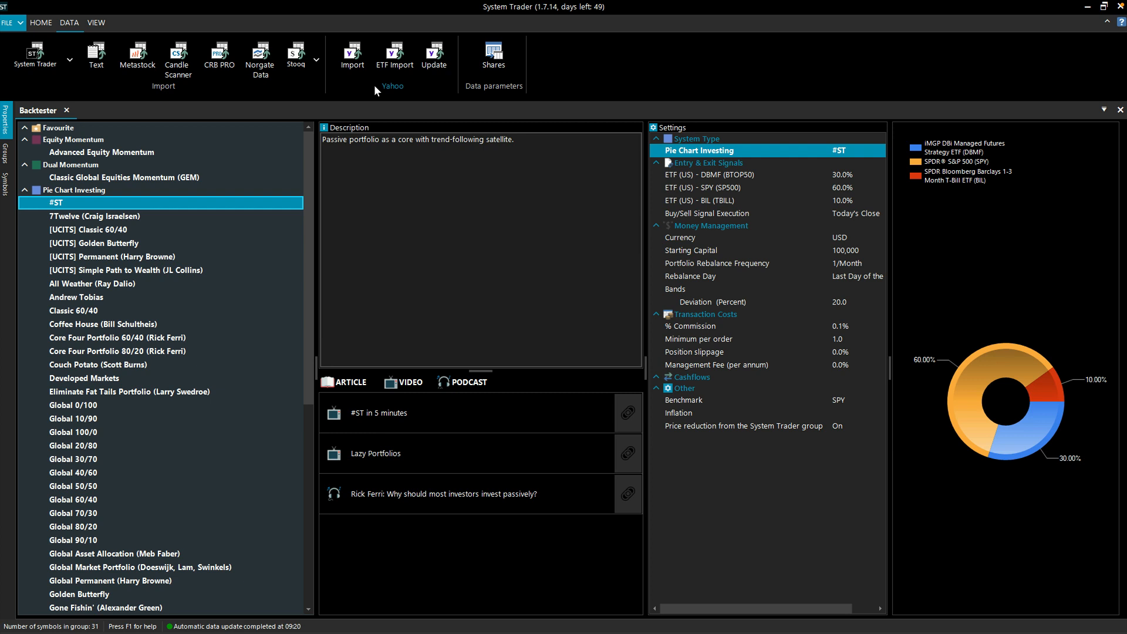
# View the price and volume adjustment options for Norgate shares data, and close them without changes
pyautogui.click(505, 74)
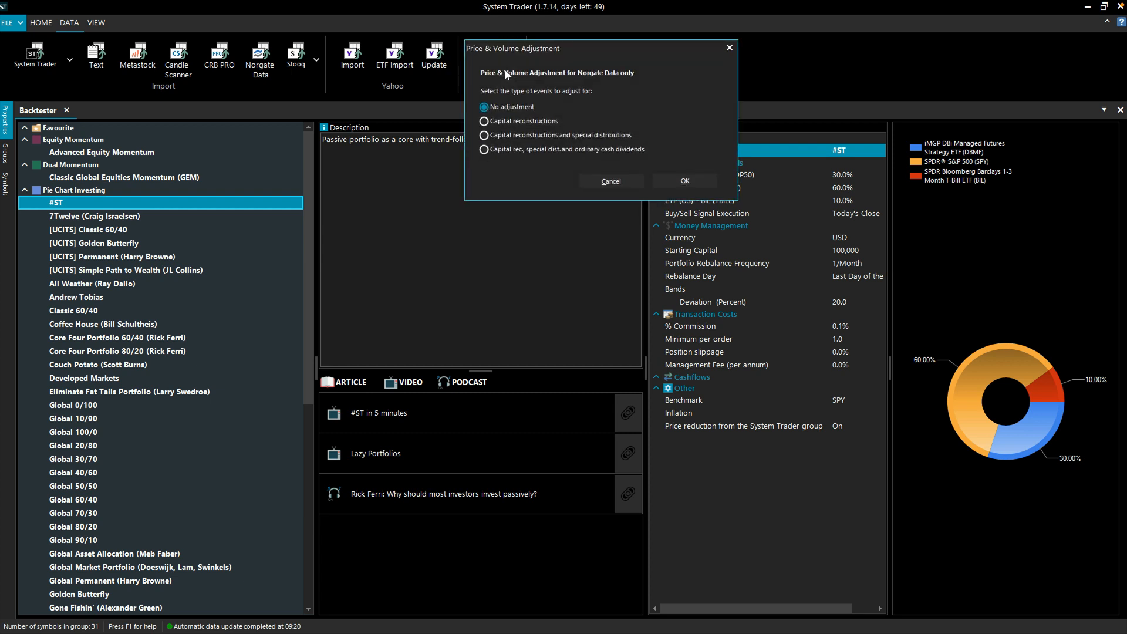
pyautogui.moveTo(548, 48); pyautogui.dragTo(503, 125)
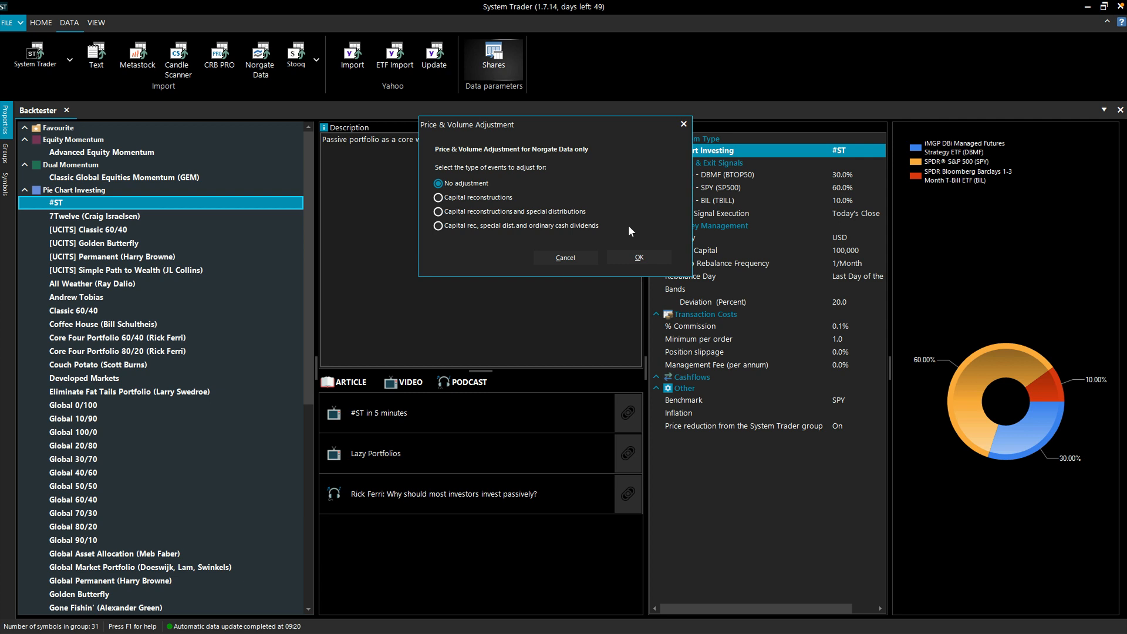
pyautogui.click(687, 124)
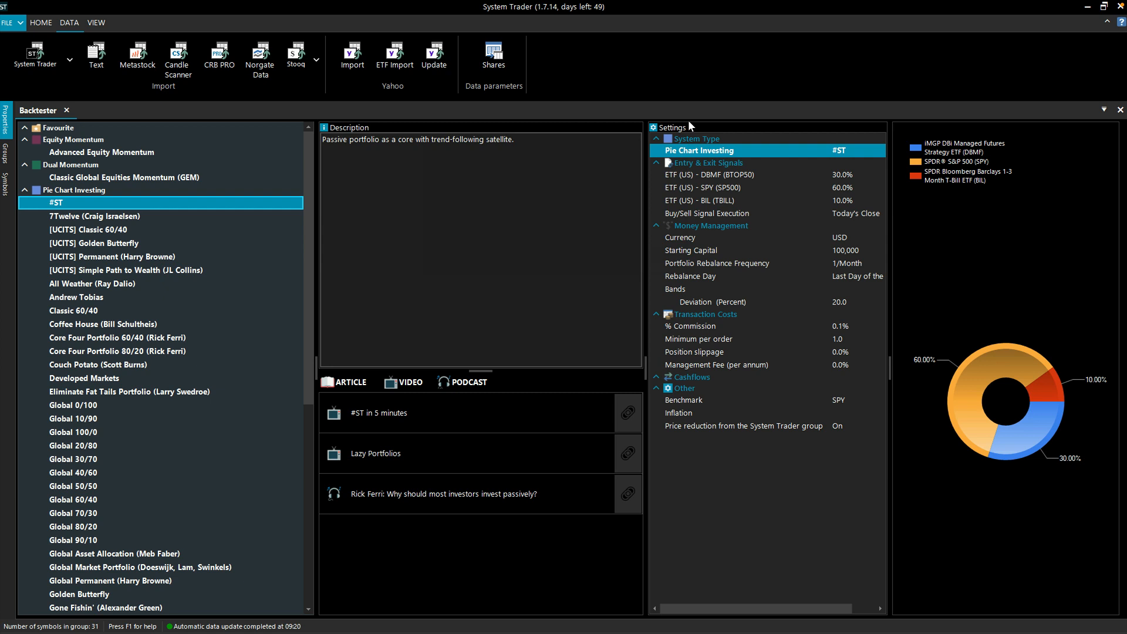
# Create a new Pie Chart Investing strategy named 80/20 and view its money management settings
pyautogui.click(41, 22)
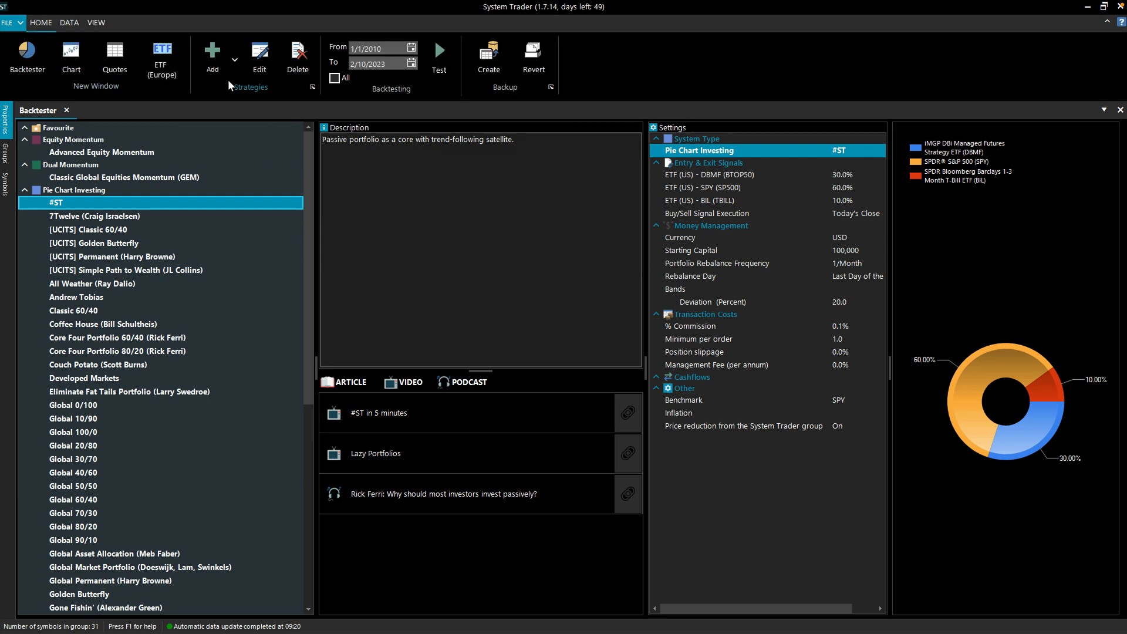
pyautogui.click(235, 61)
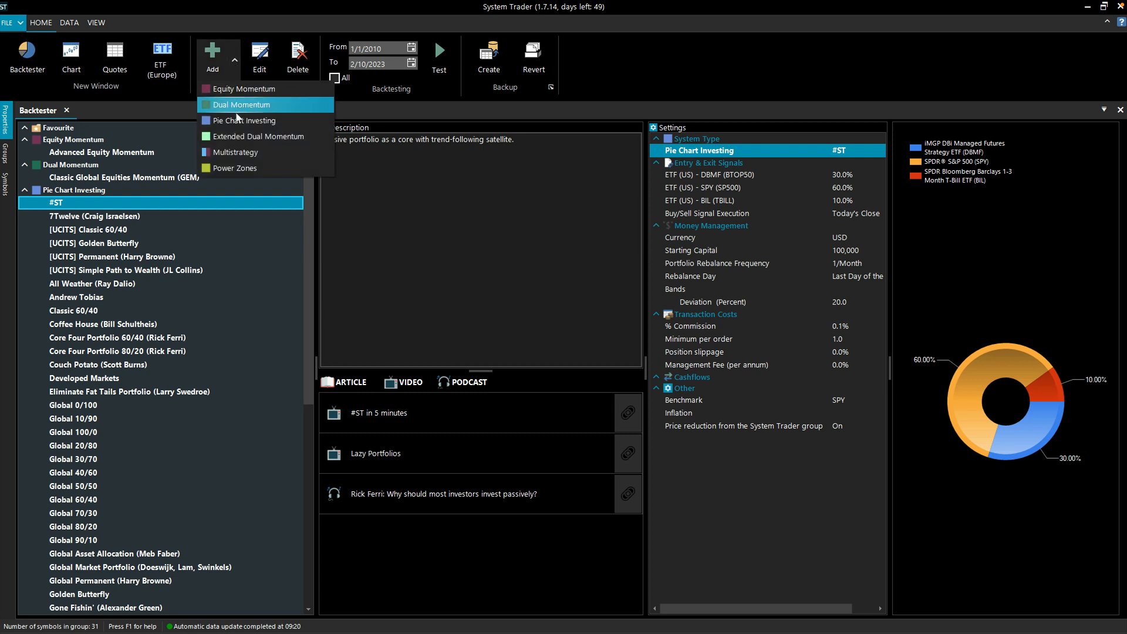
pyautogui.click(294, 122)
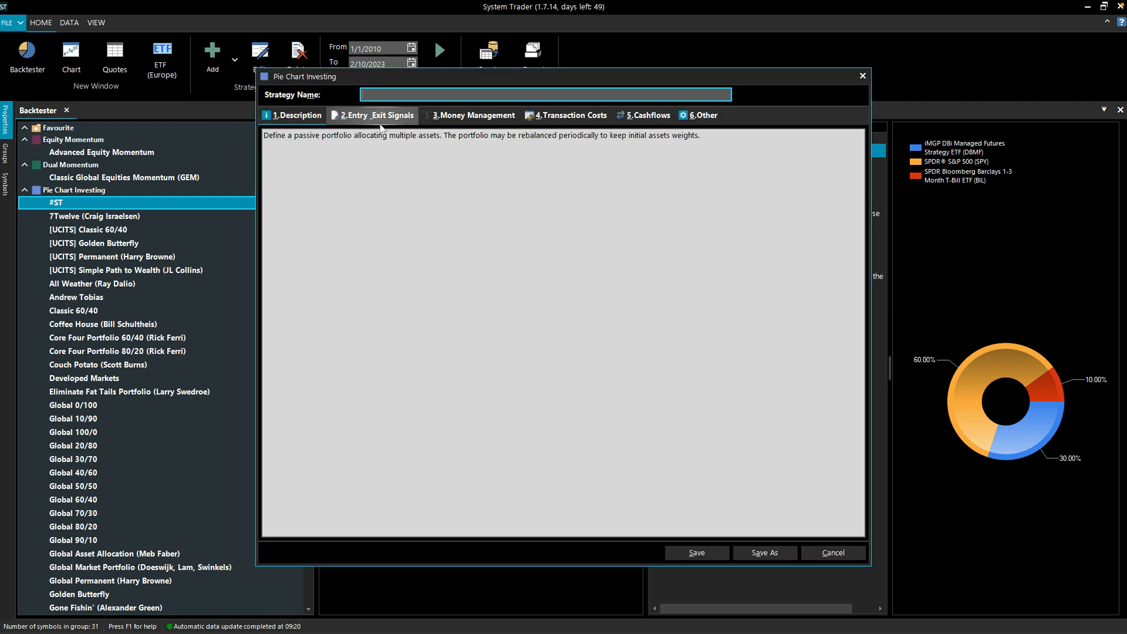
pyautogui.write('80/20')
pyautogui.click(448, 117)
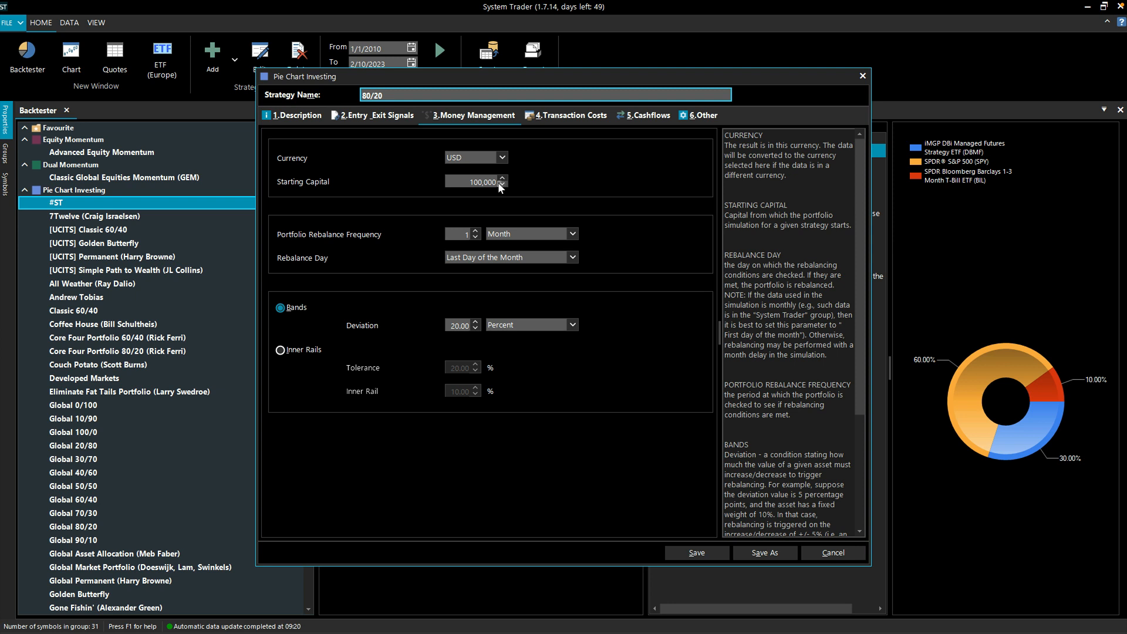
# Add the iShares Core S&P 500 ETF (IVV) from the ETF (US) group to the portfolio with a weight of 80%
pyautogui.click(368, 117)
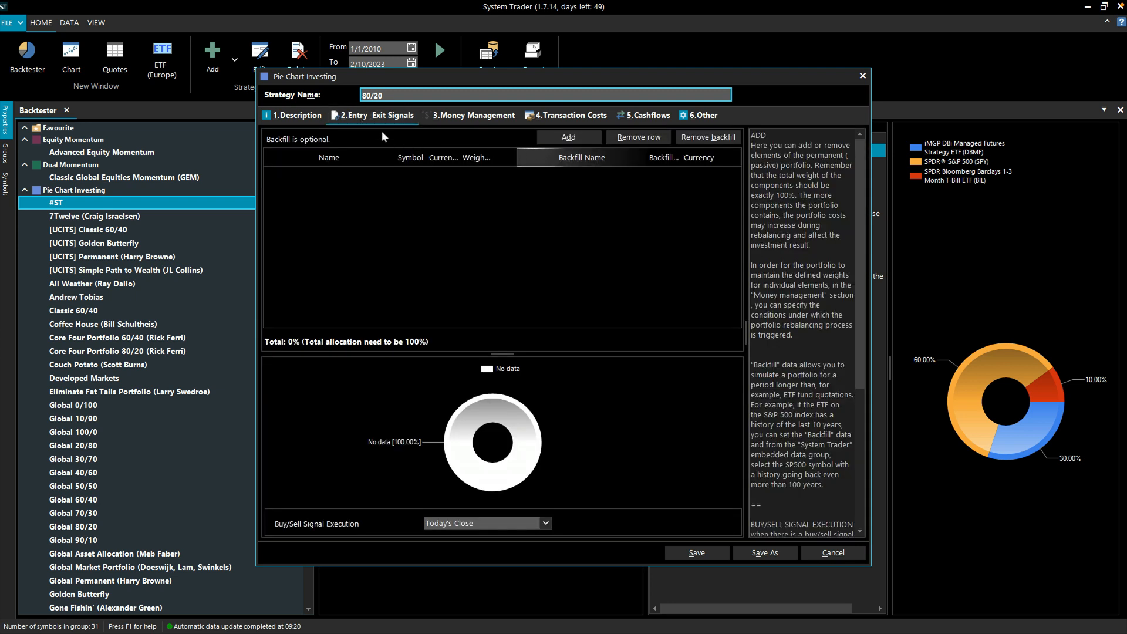
pyautogui.click(549, 138)
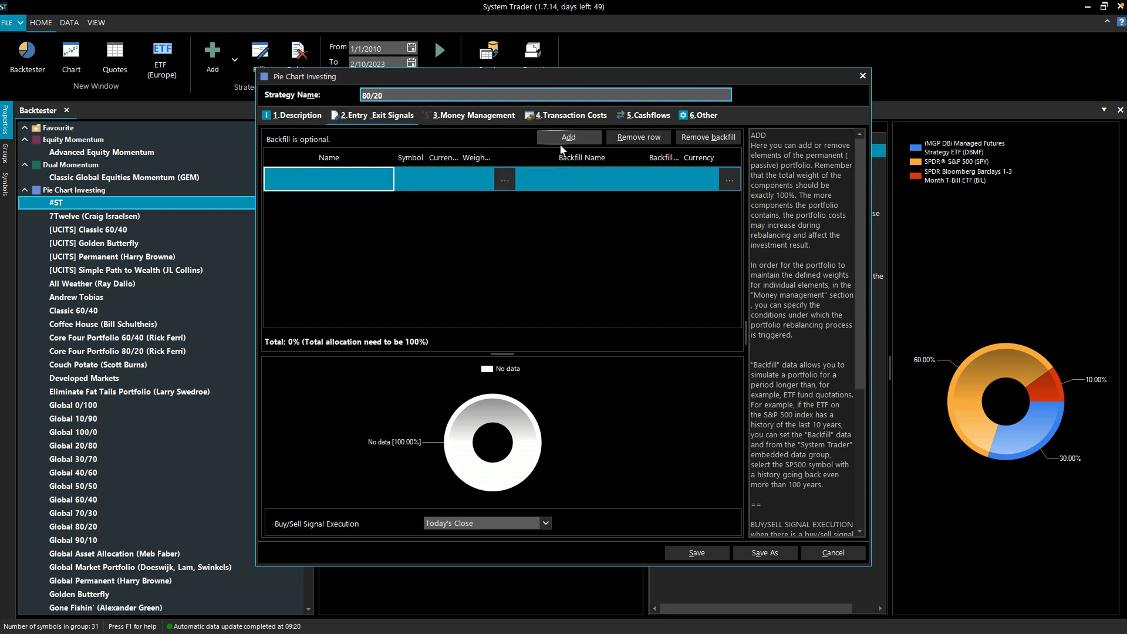
pyautogui.click(511, 178)
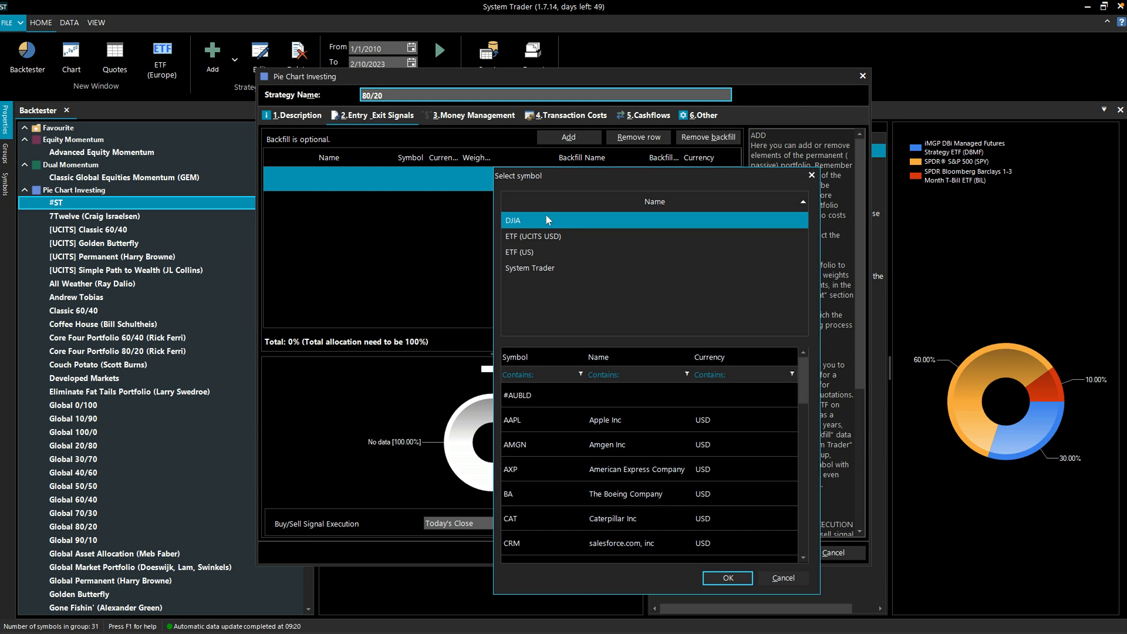
pyautogui.click(555, 252)
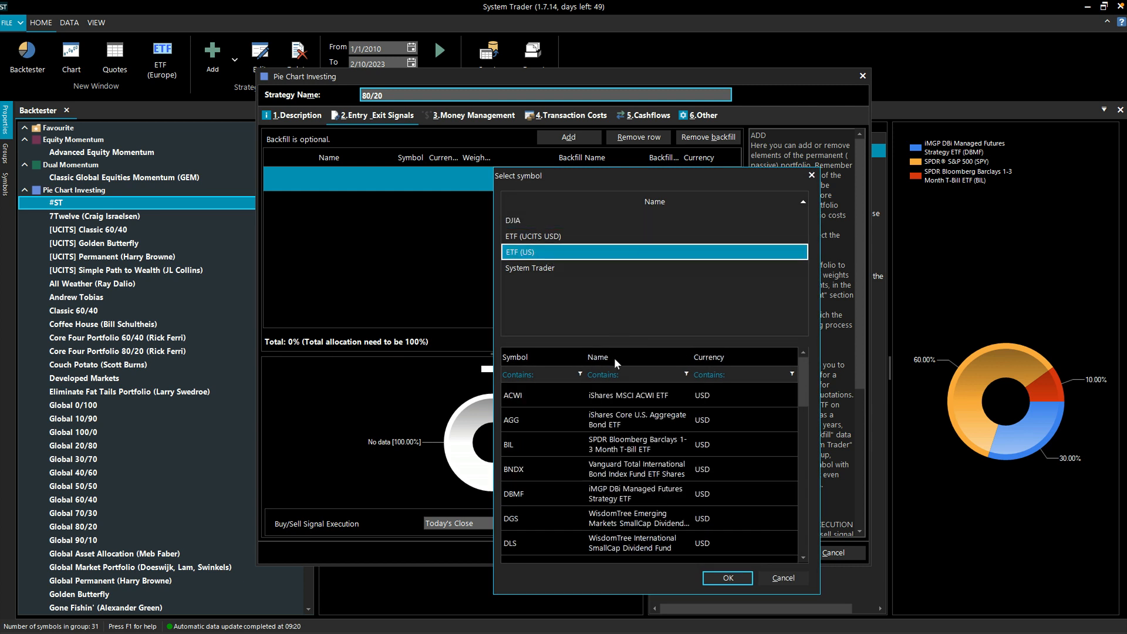
pyautogui.moveTo(804, 402); pyautogui.dragTo(790, 474)
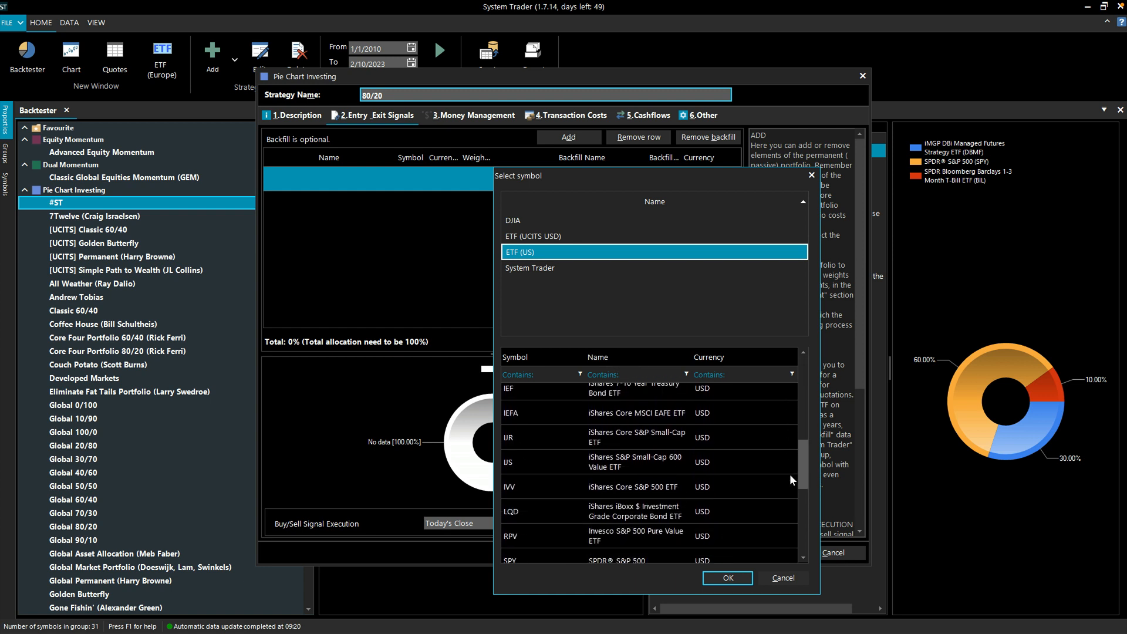
pyautogui.click(640, 493)
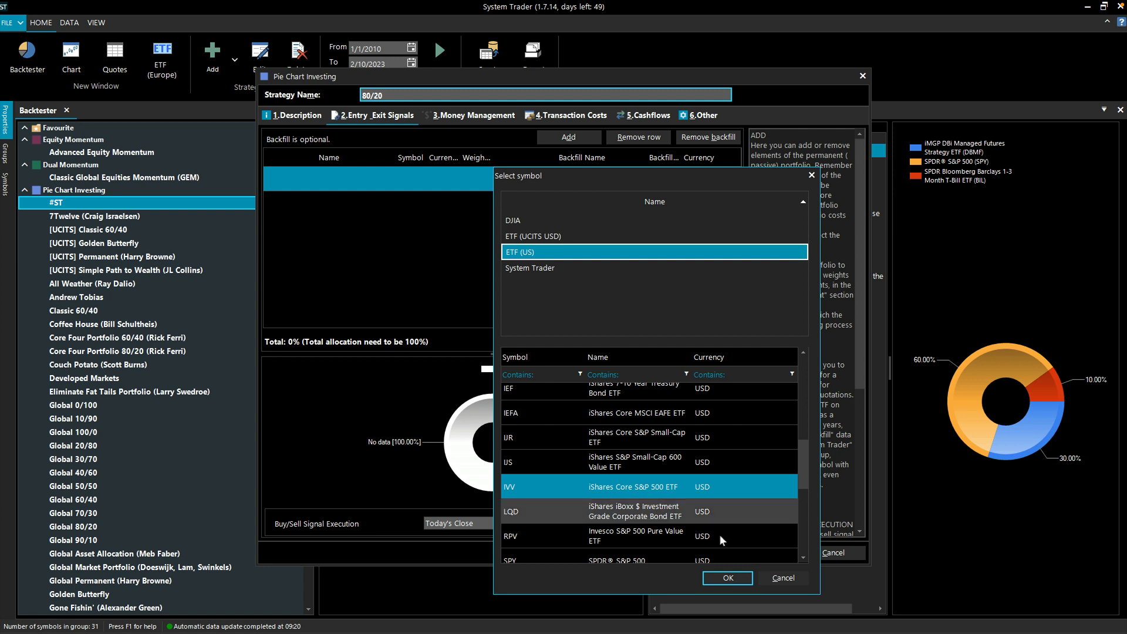
pyautogui.click(728, 578)
pyautogui.click(486, 187)
pyautogui.write('80')
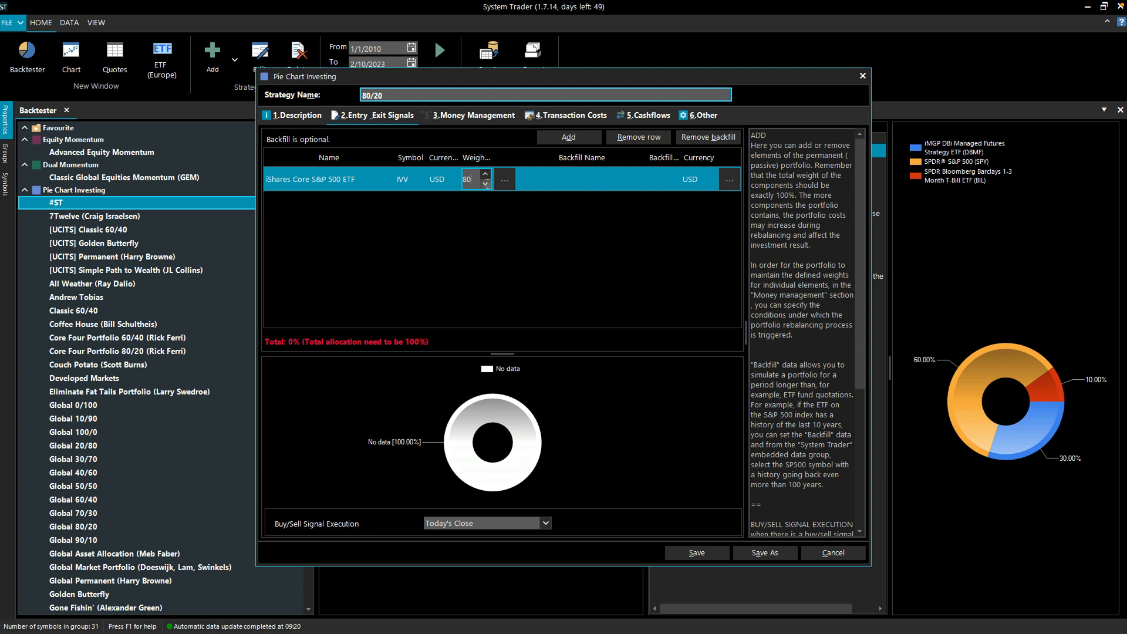
pyautogui.press('Return')
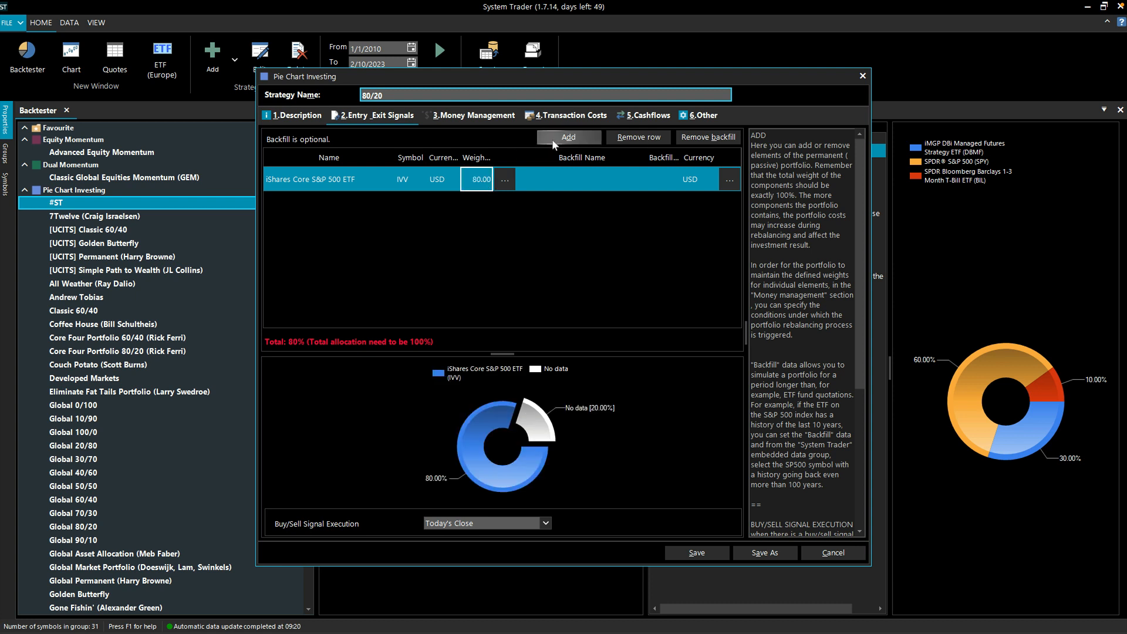
# Add the iShares 7-10 Year Treasury Bond ETF (IEF) from the ETF (US) group with a weight of 20%, and save the strategy
pyautogui.click(553, 137)
pyautogui.click(506, 200)
pyautogui.click(543, 276)
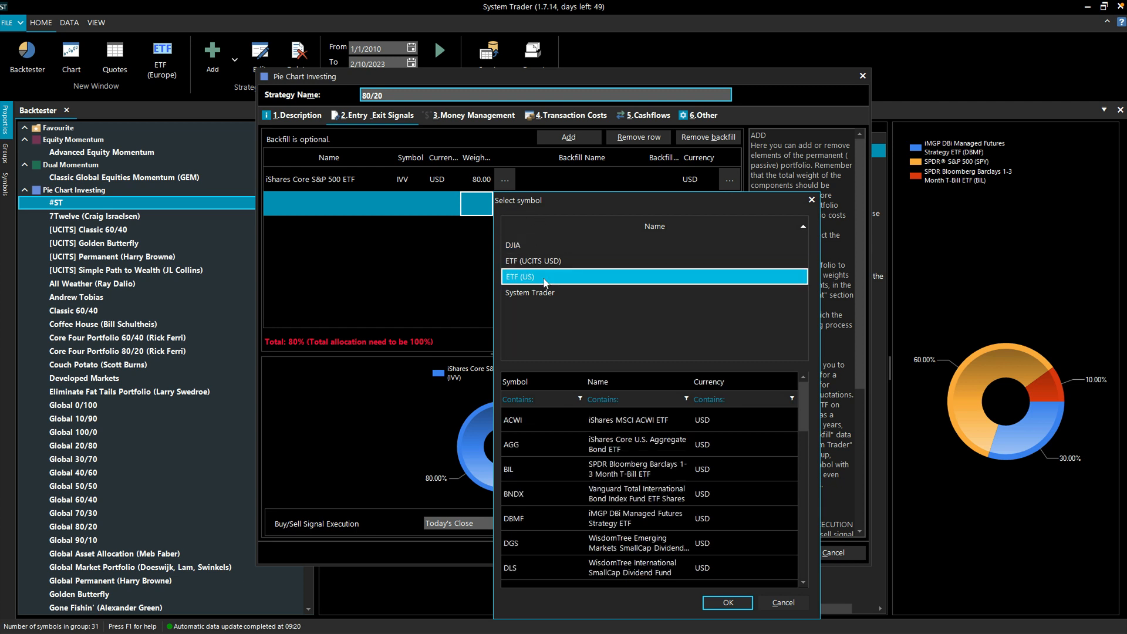
pyautogui.moveTo(803, 414); pyautogui.dragTo(805, 468)
pyautogui.click(637, 520)
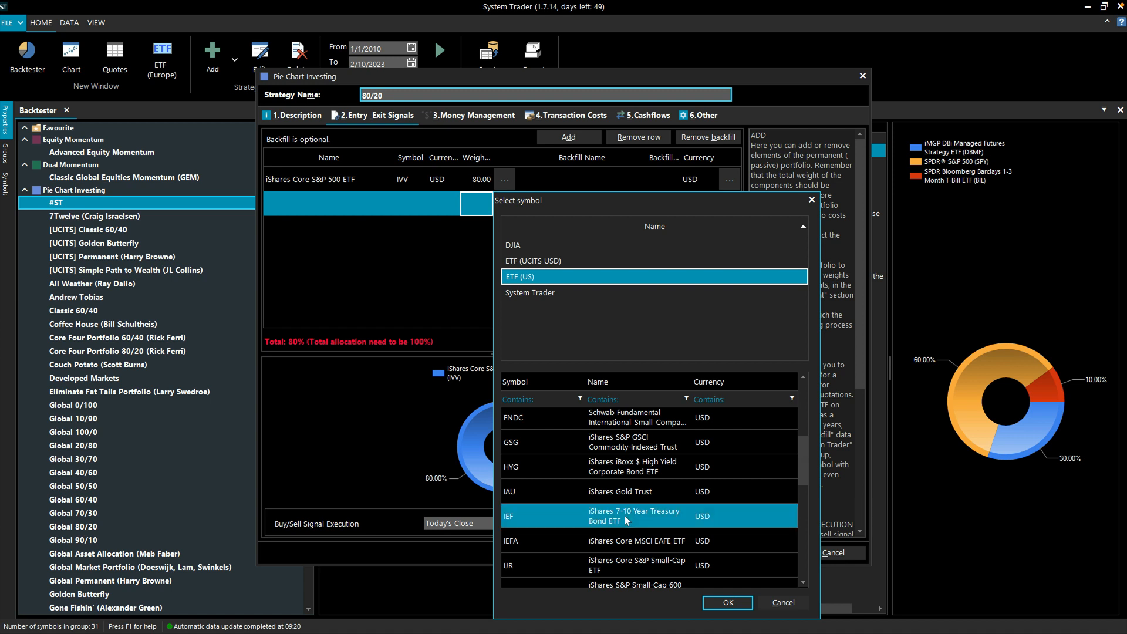
pyautogui.click(727, 603)
pyautogui.click(473, 205)
pyautogui.press('BackSpace')
pyautogui.write('20')
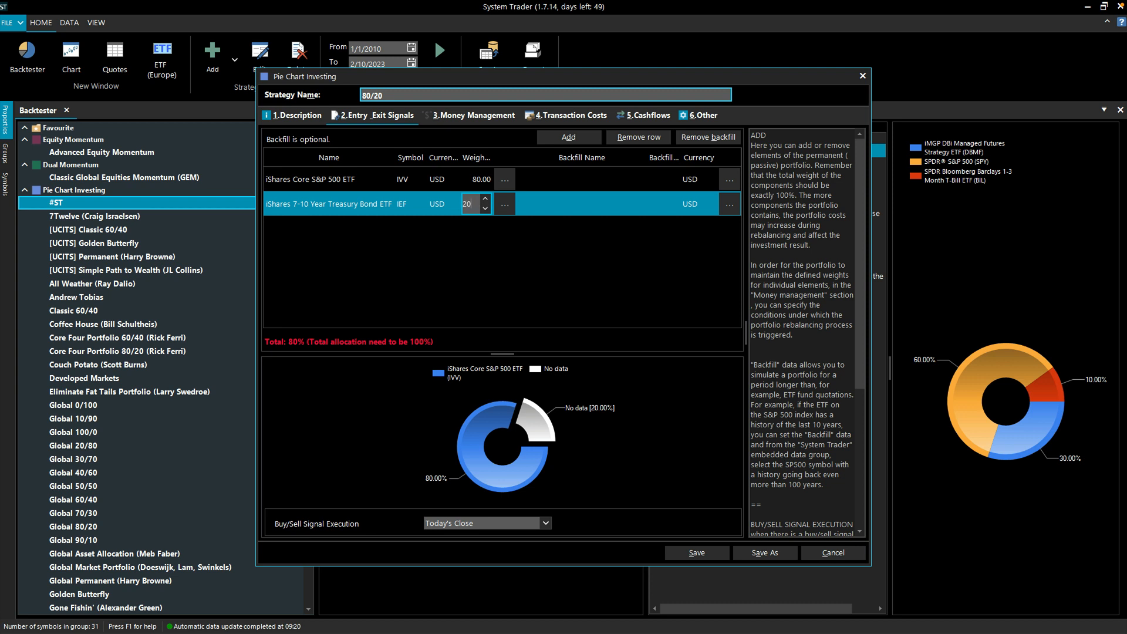
pyautogui.press('Return')
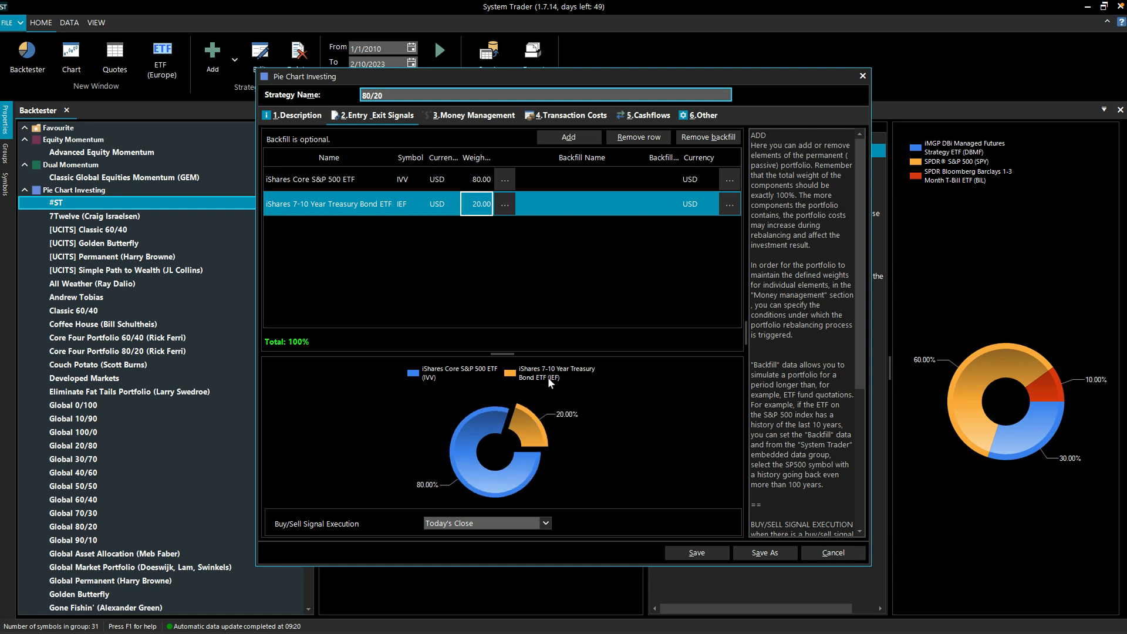
pyautogui.moveTo(581, 373)
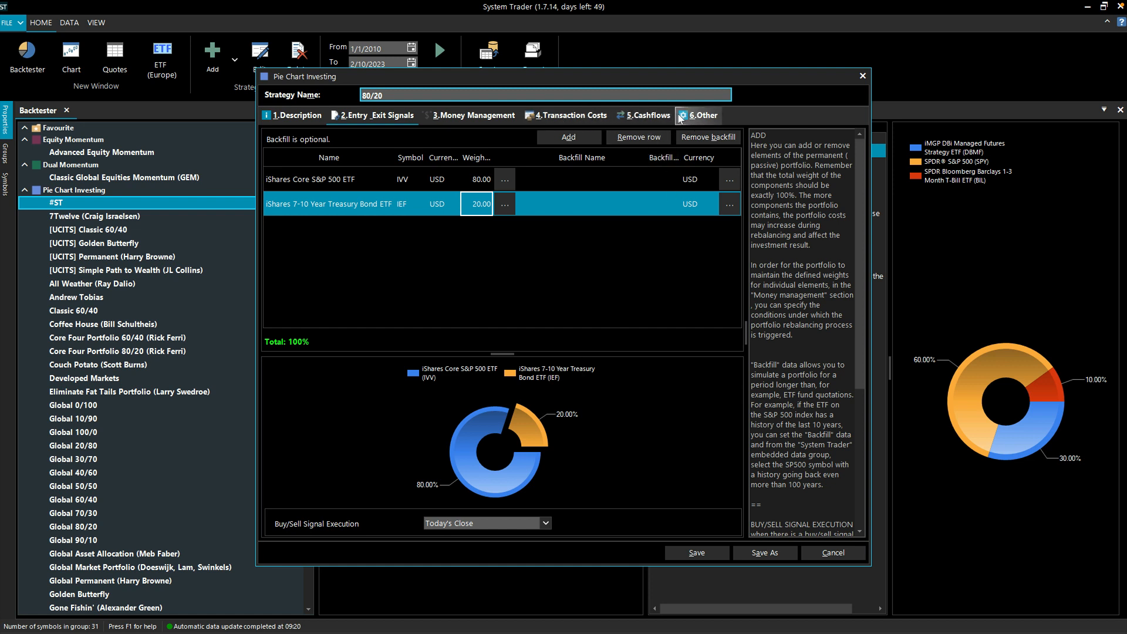
pyautogui.click(687, 558)
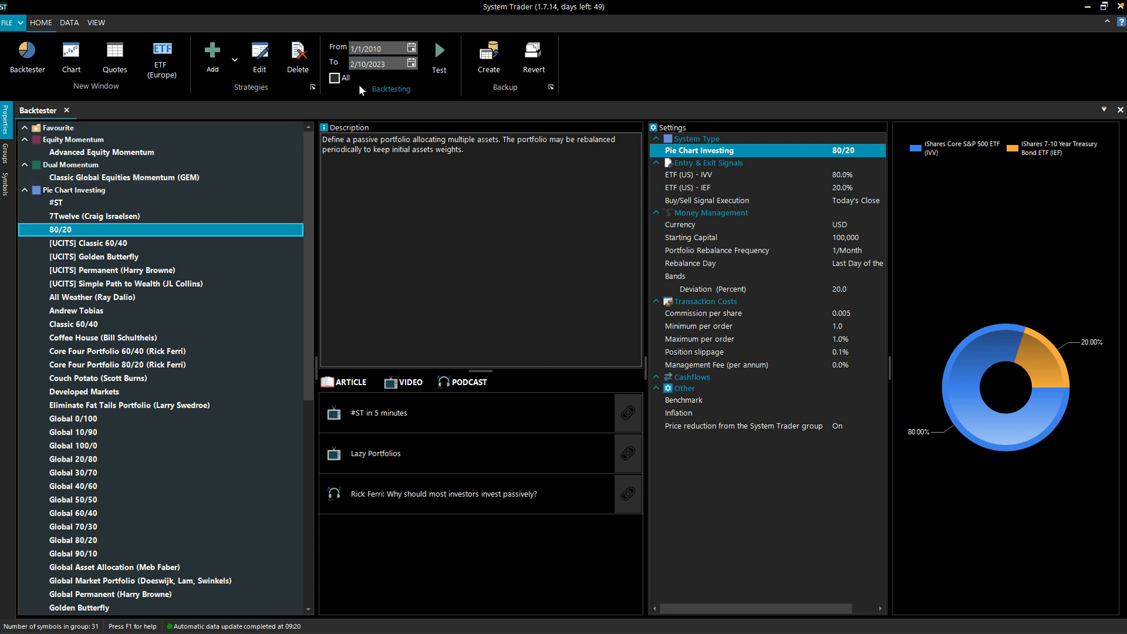
# Run a backtest of the 80/20 strategy over the entire available data period
pyautogui.click(343, 79)
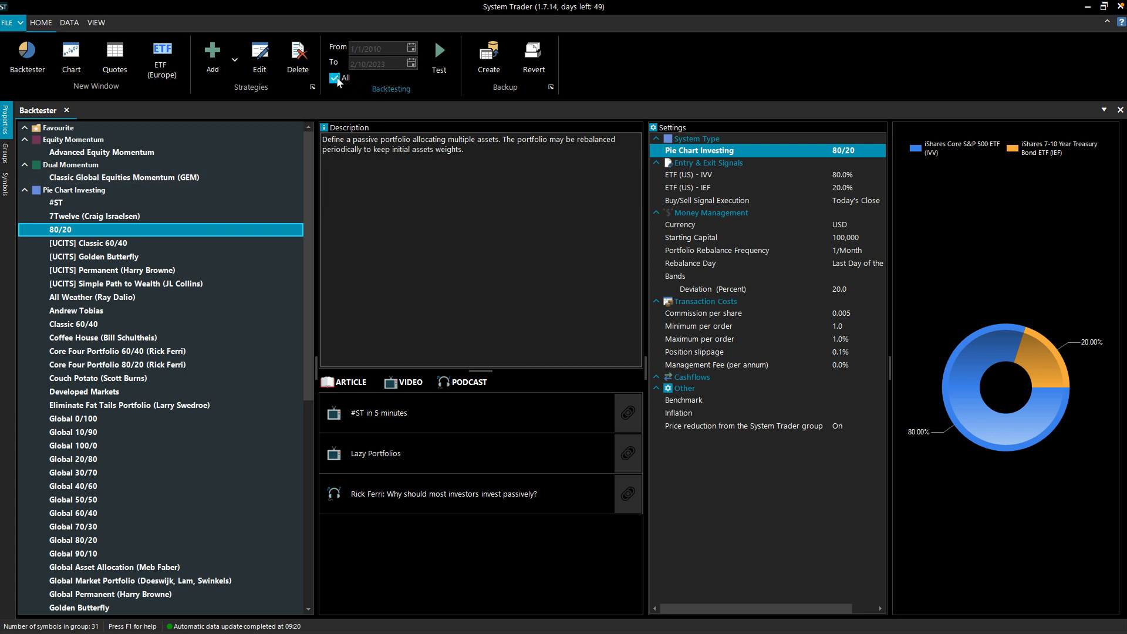
pyautogui.click(439, 67)
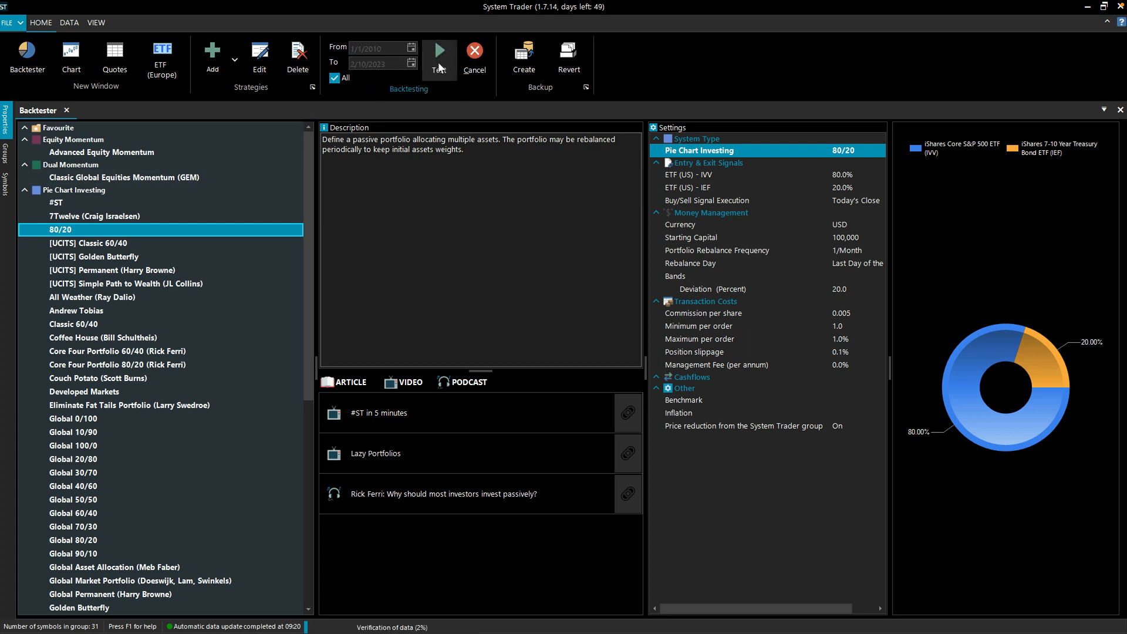
pyautogui.click(587, 339)
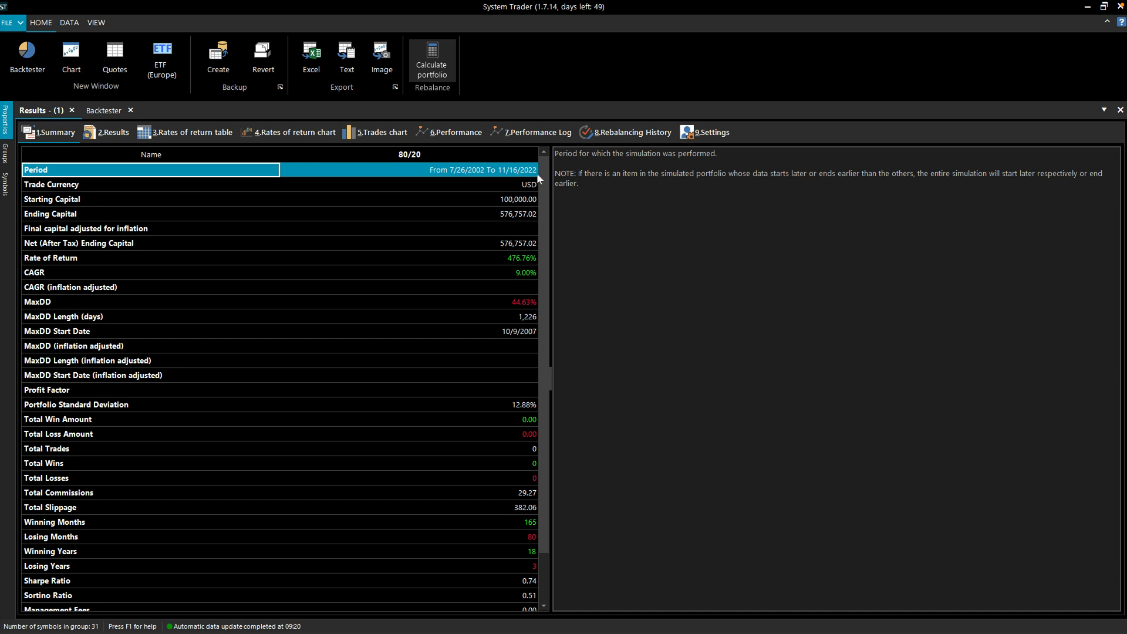
# Review the 80/20 backtest's summary statistics and its performance and drawdown charts
pyautogui.moveTo(540, 173); pyautogui.dragTo(534, 369)
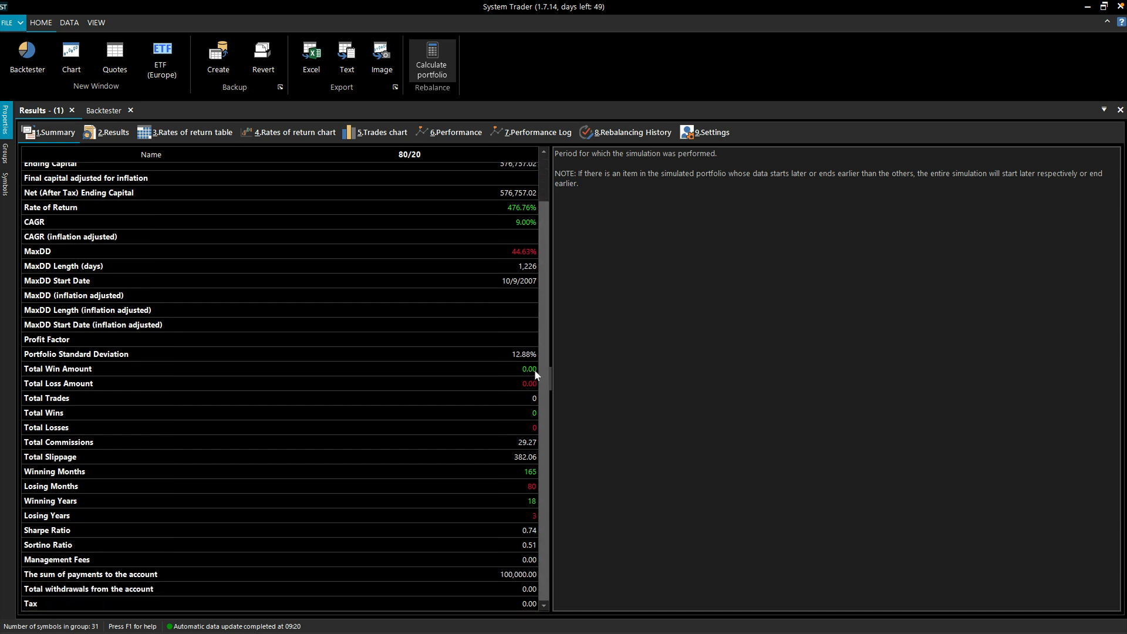
pyautogui.moveTo(540, 219); pyautogui.dragTo(543, 147)
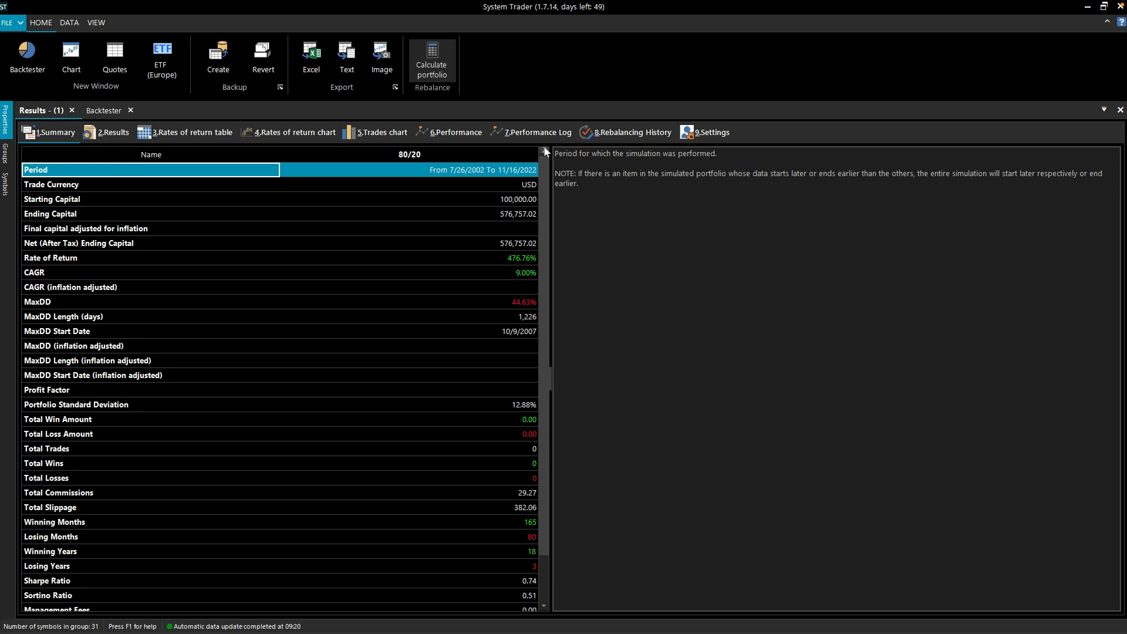
pyautogui.click(458, 132)
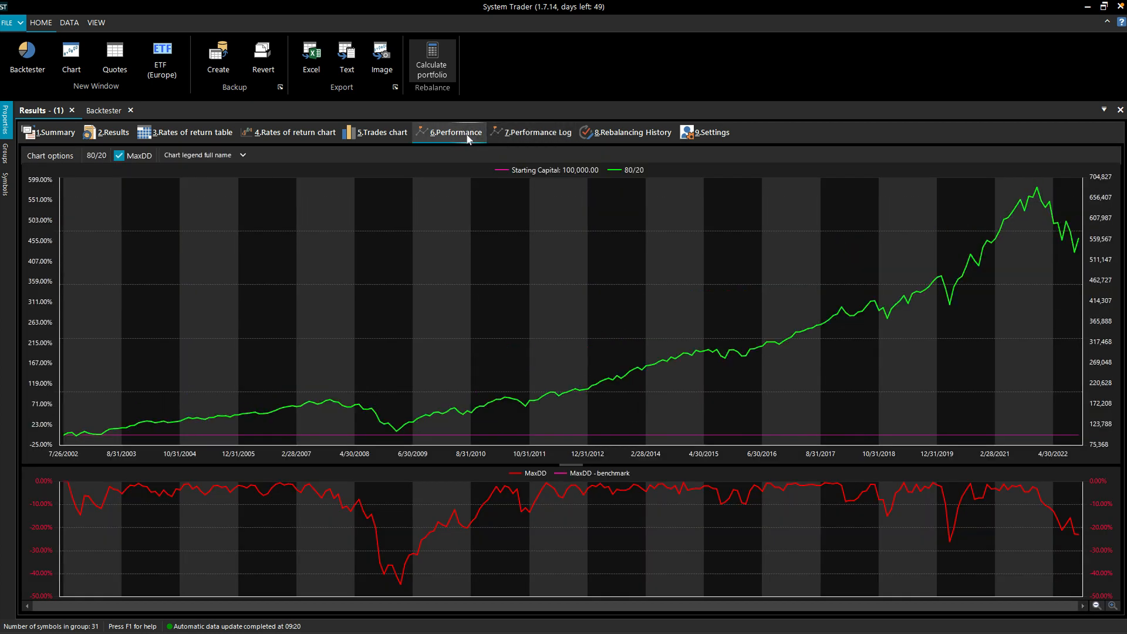
pyautogui.click(57, 133)
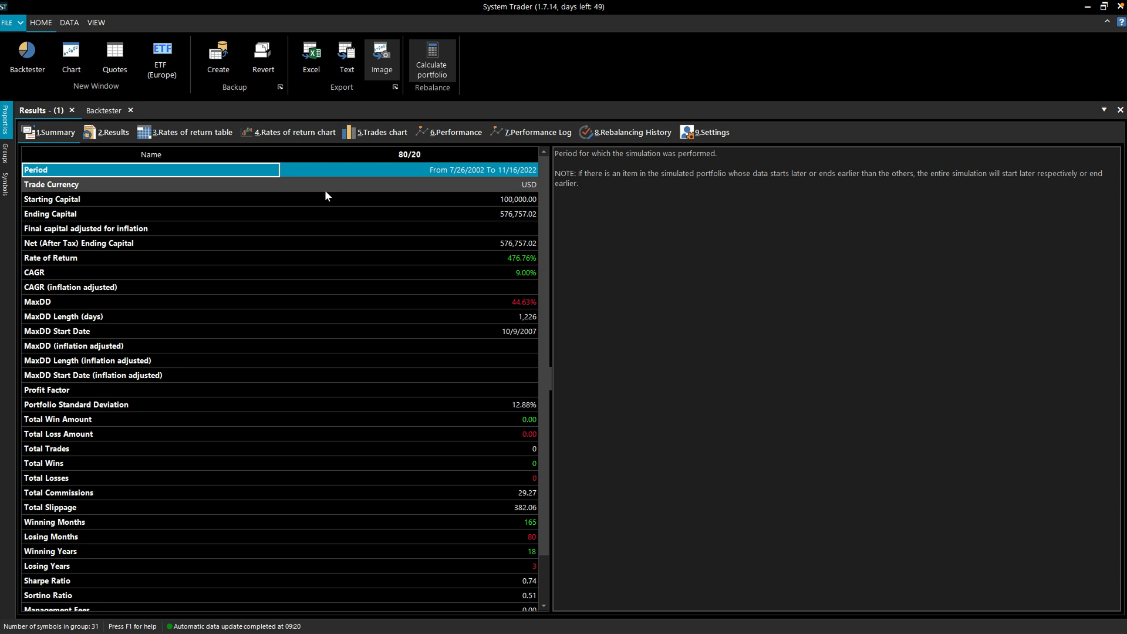
# Reopen the 80/20 strategy for editing at its entry and exit signals, and widen the dialog to show the backfill columns
pyautogui.click(105, 111)
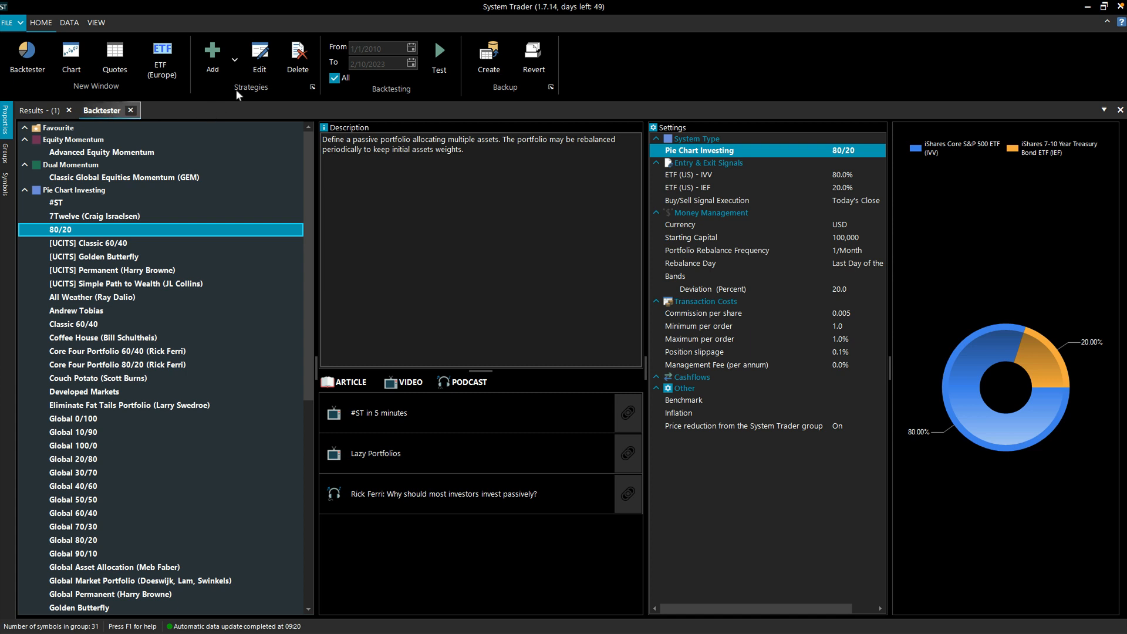
pyautogui.click(260, 58)
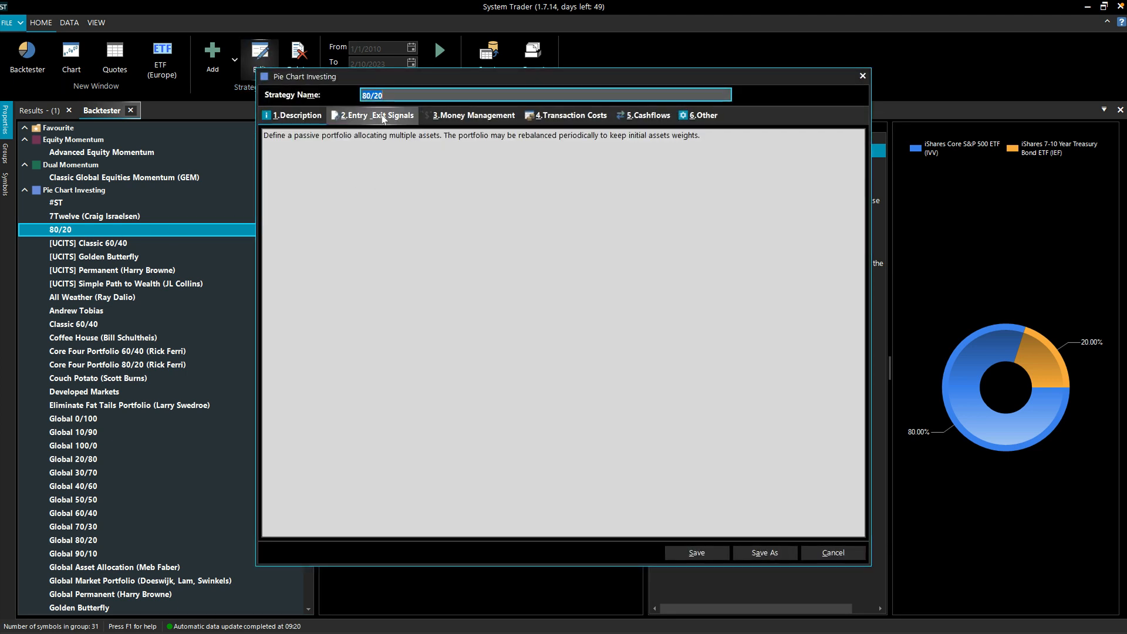
pyautogui.click(358, 121)
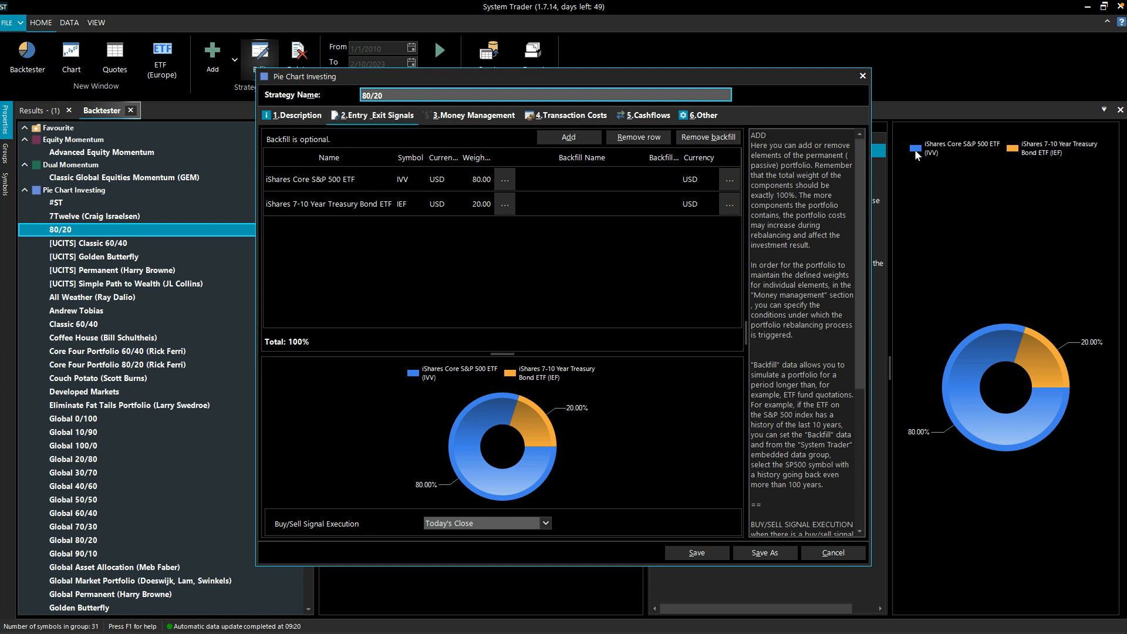
pyautogui.moveTo(869, 152); pyautogui.dragTo(1024, 151)
pyautogui.moveTo(638, 78); pyautogui.dragTo(562, 74)
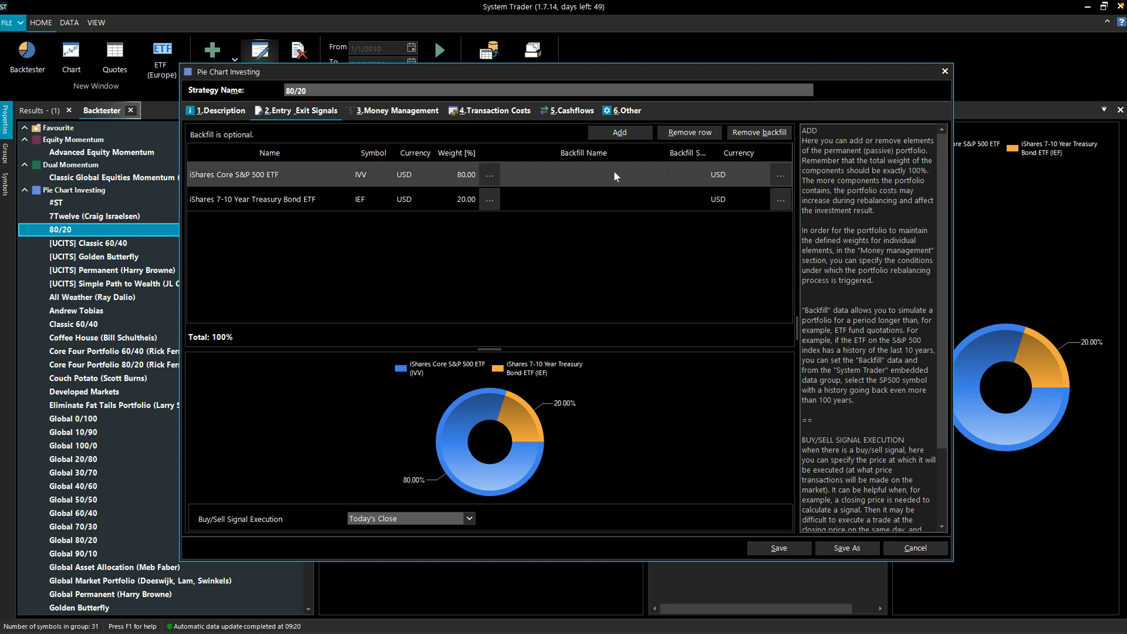
# Assign the S&P 500 TR index (SP500) from the System Trader group as backfill data for the iShares Core S&P 500 ETF
pyautogui.click(779, 177)
pyautogui.moveTo(825, 168); pyautogui.dragTo(524, 174)
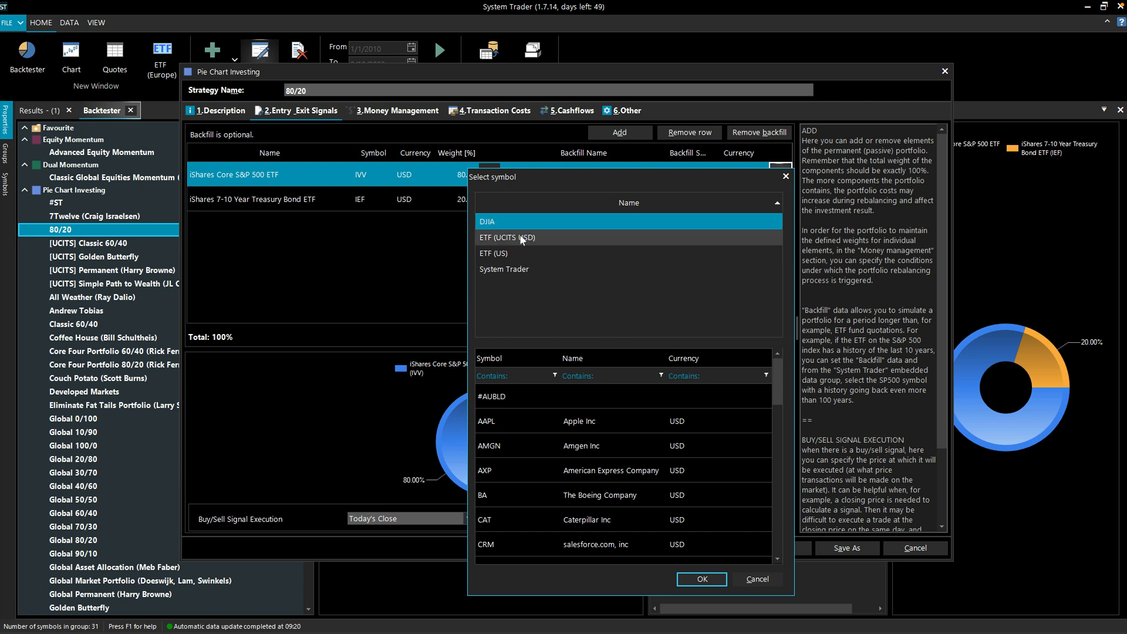
pyautogui.click(533, 269)
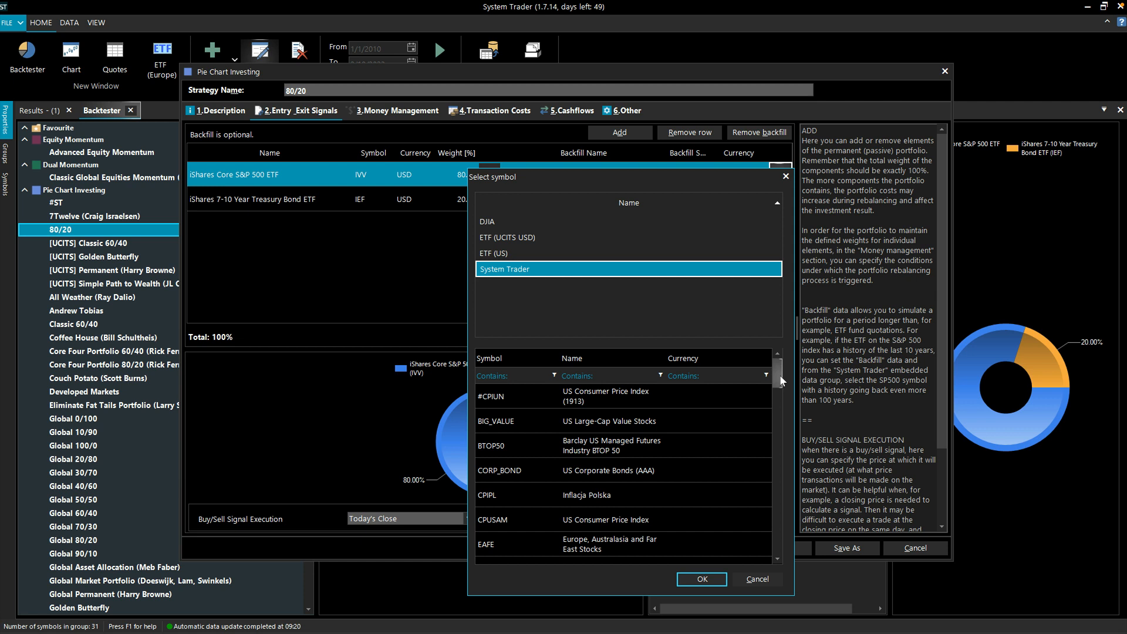
pyautogui.moveTo(720, 179); pyautogui.dragTo(814, 122)
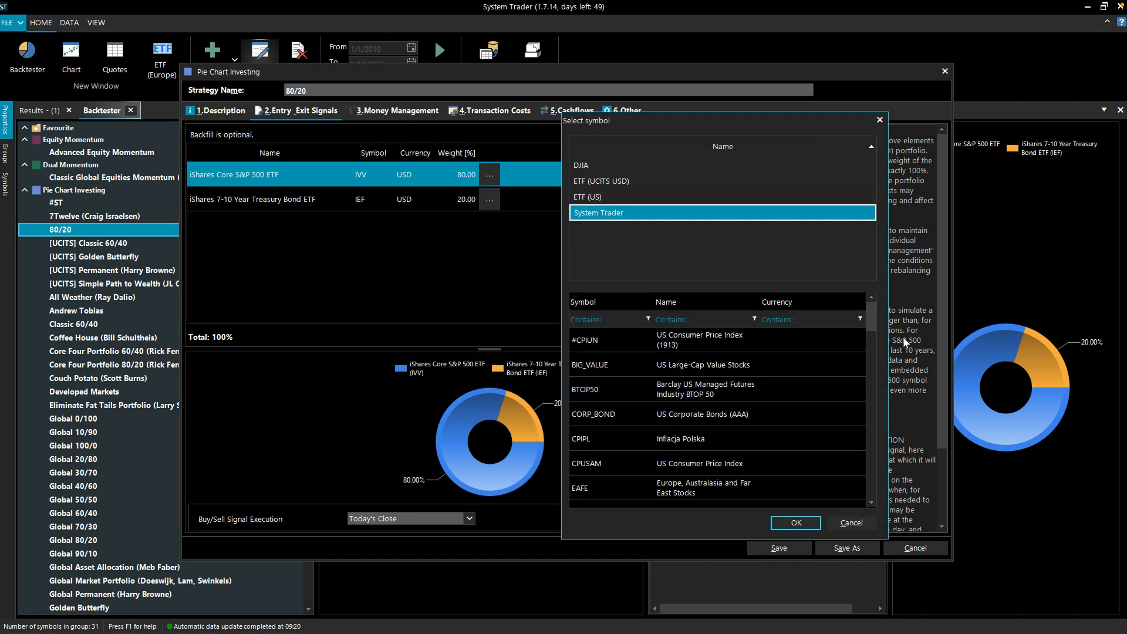
pyautogui.moveTo(875, 309); pyautogui.dragTo(871, 467)
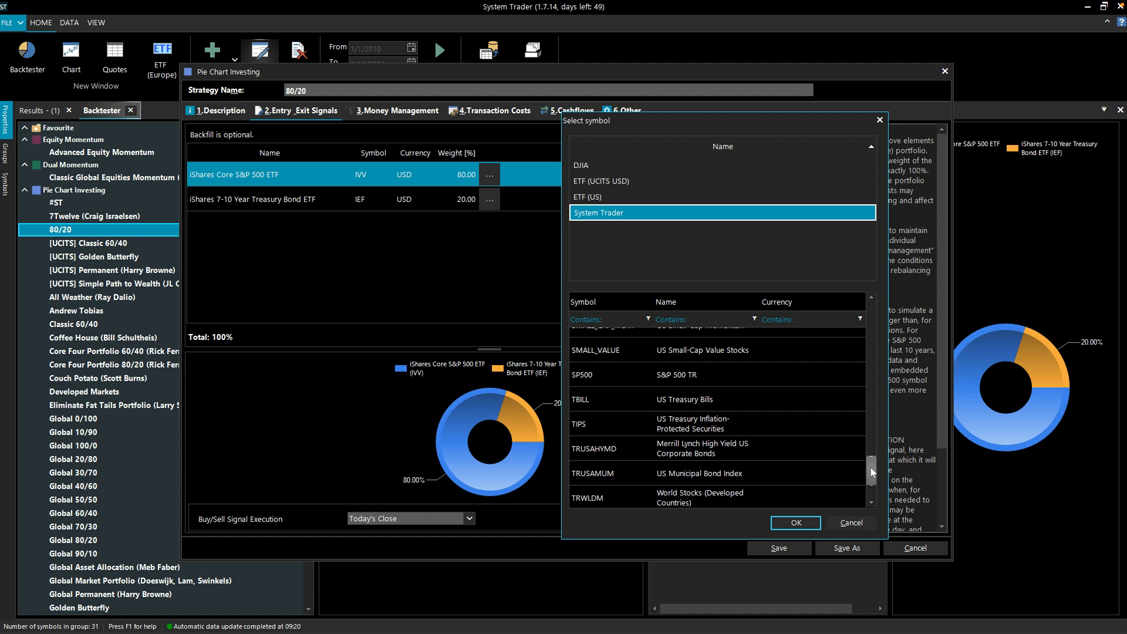
pyautogui.click(690, 381)
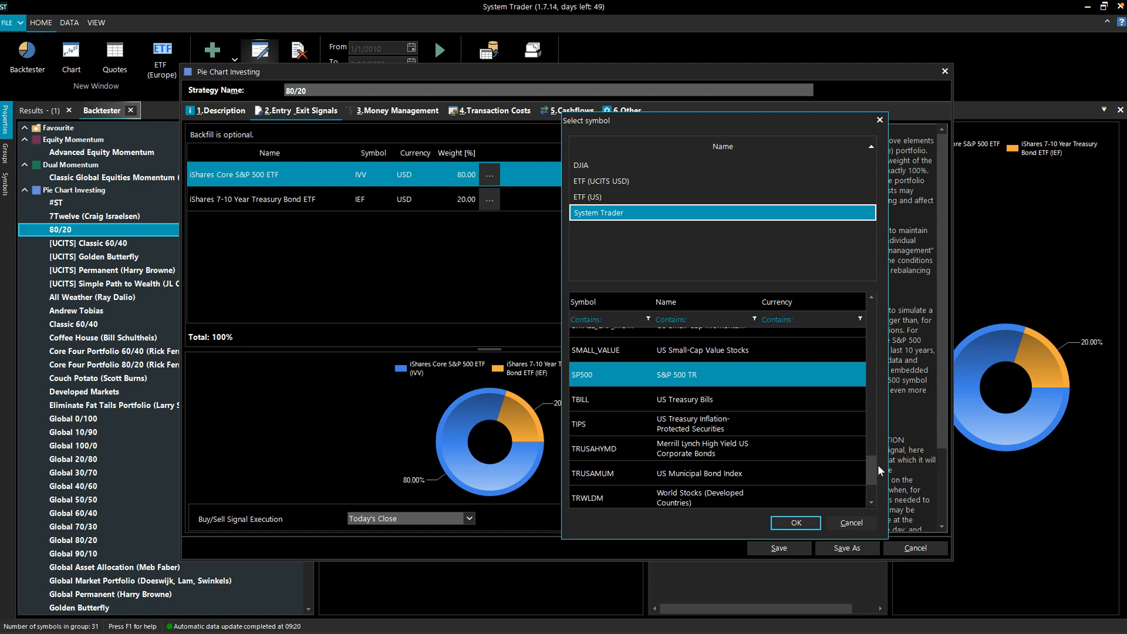
pyautogui.moveTo(877, 464); pyautogui.dragTo(869, 322)
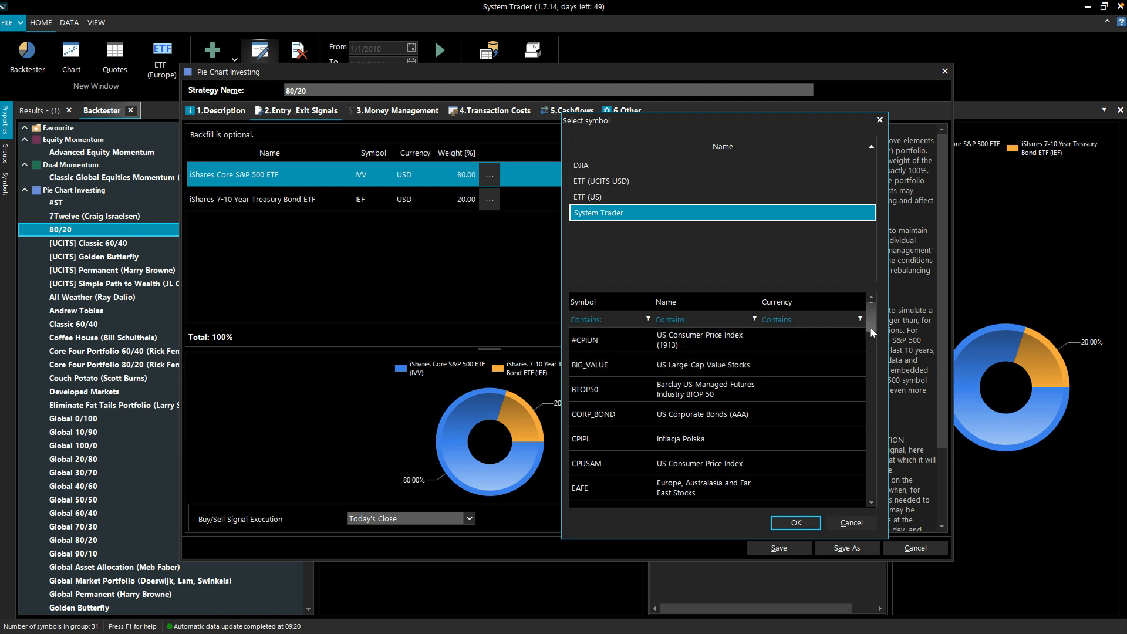
pyautogui.scroll(-2, 870, 326)
pyautogui.moveTo(871, 329); pyautogui.dragTo(871, 340)
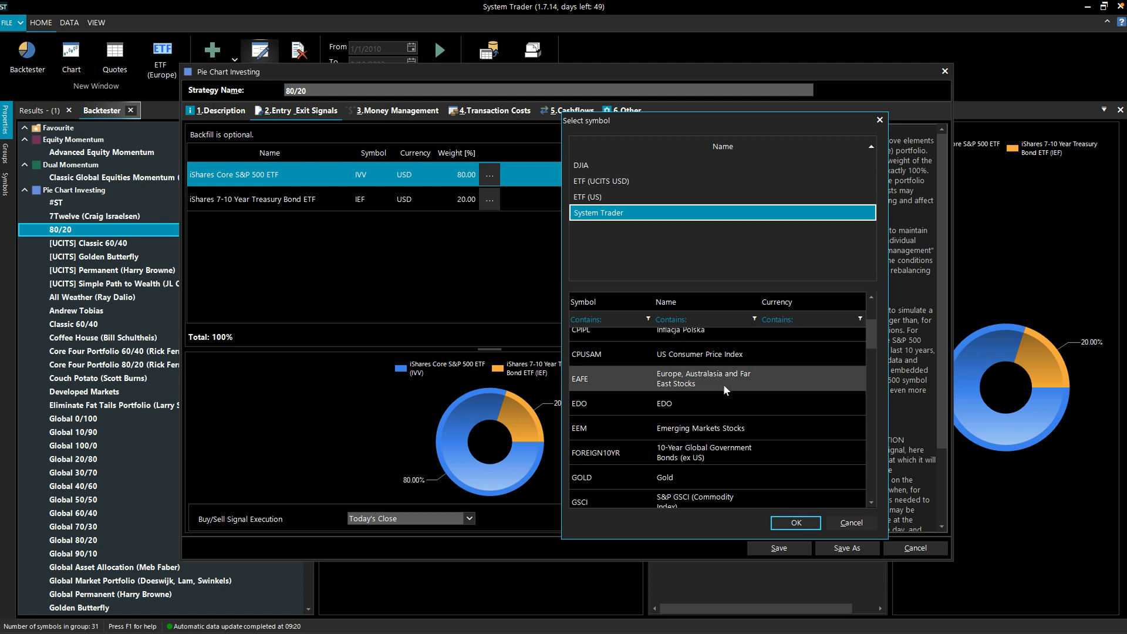
pyautogui.scroll(-3, 875, 344)
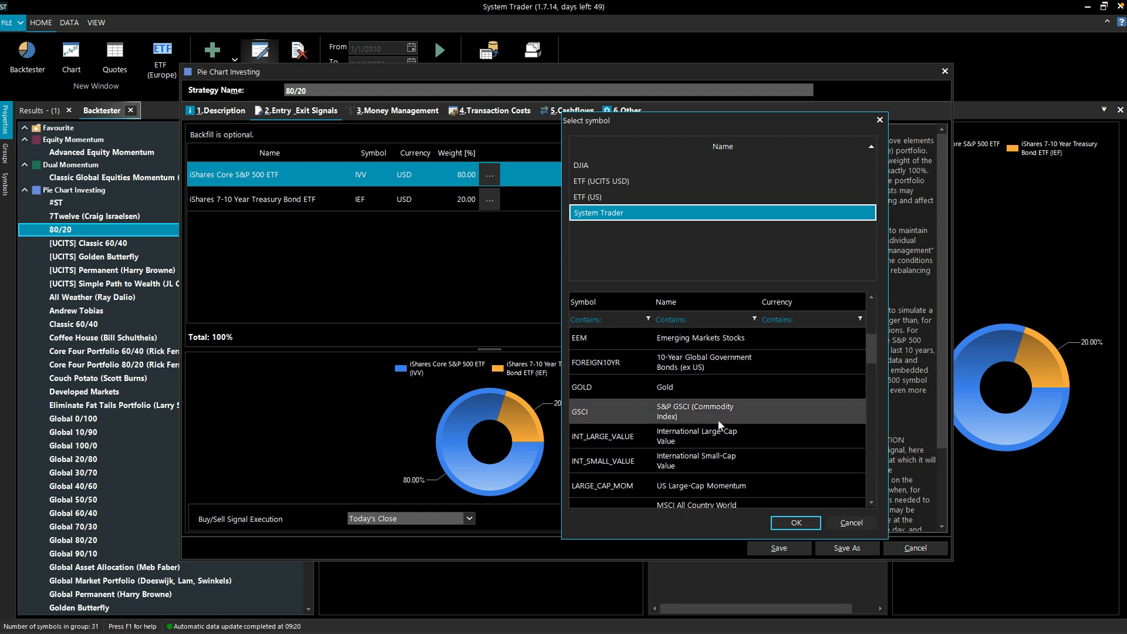
pyautogui.moveTo(871, 360); pyautogui.dragTo(843, 483)
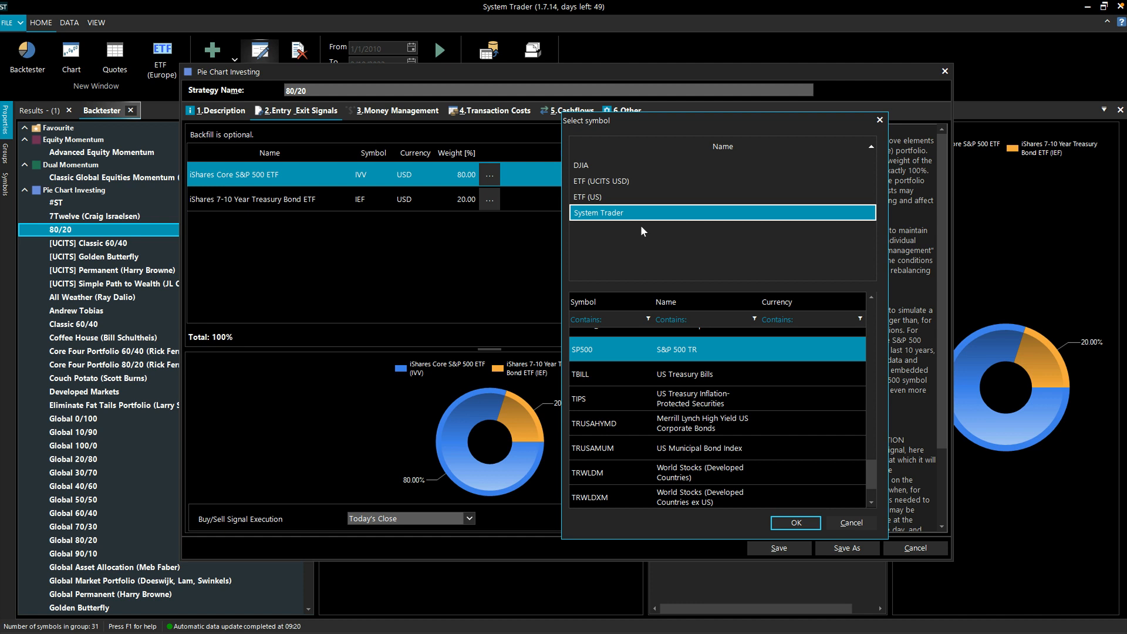
pyautogui.moveTo(639, 126); pyautogui.dragTo(577, 217)
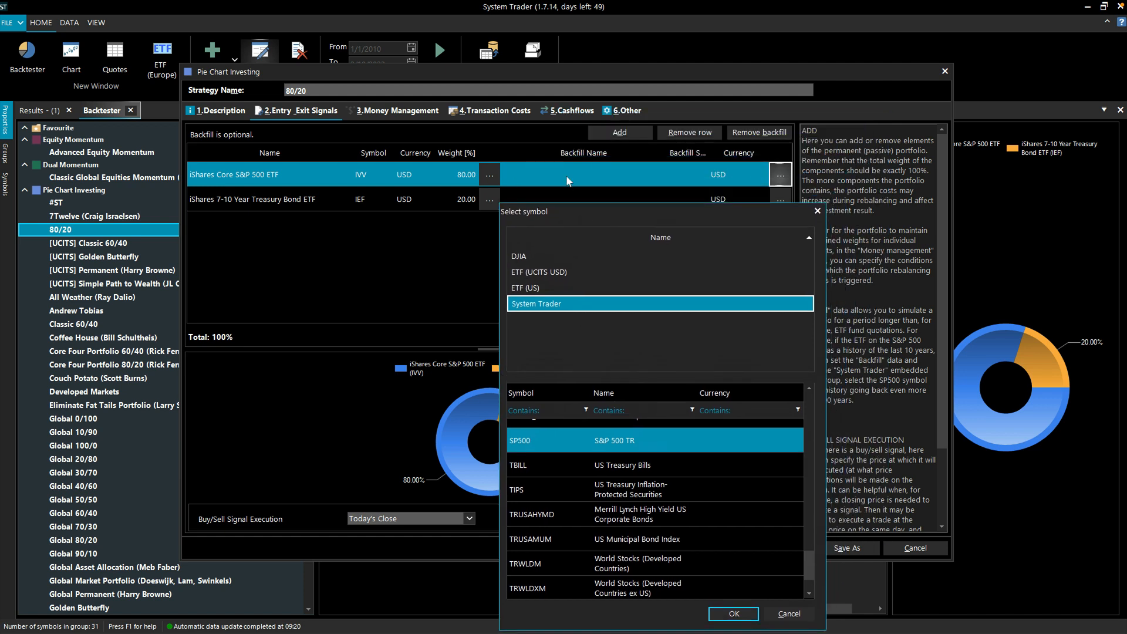
pyautogui.click(719, 617)
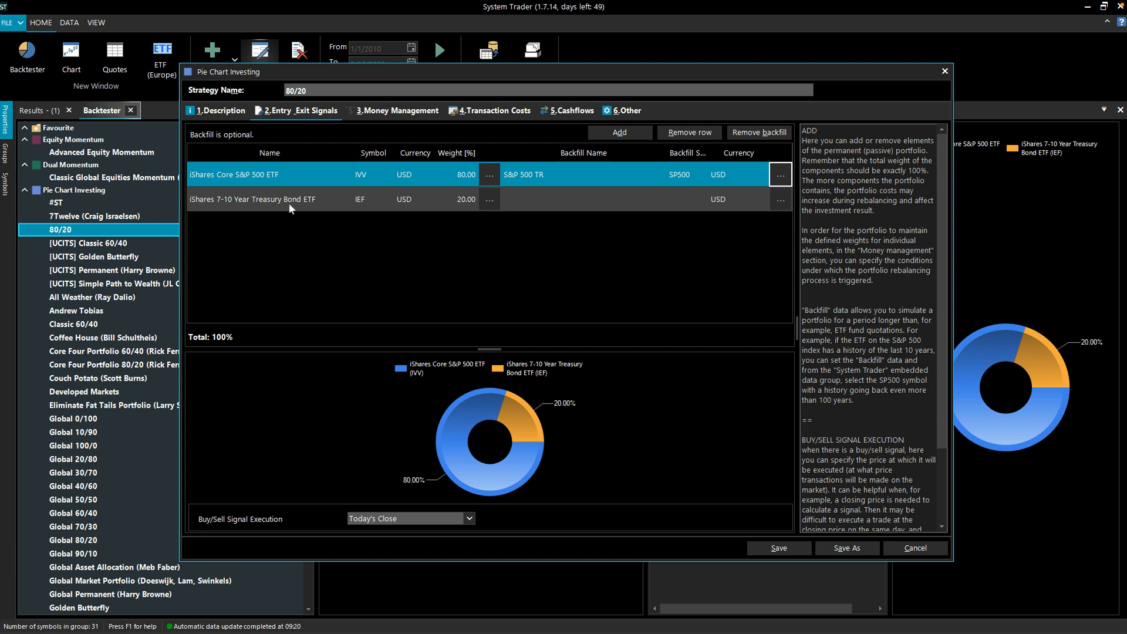
# Assign US 10-Year Government Bonds (US10YR) from the System Trader group as backfill data for the iShares 7-10 Year Treasury Bond ETF
pyautogui.click(773, 196)
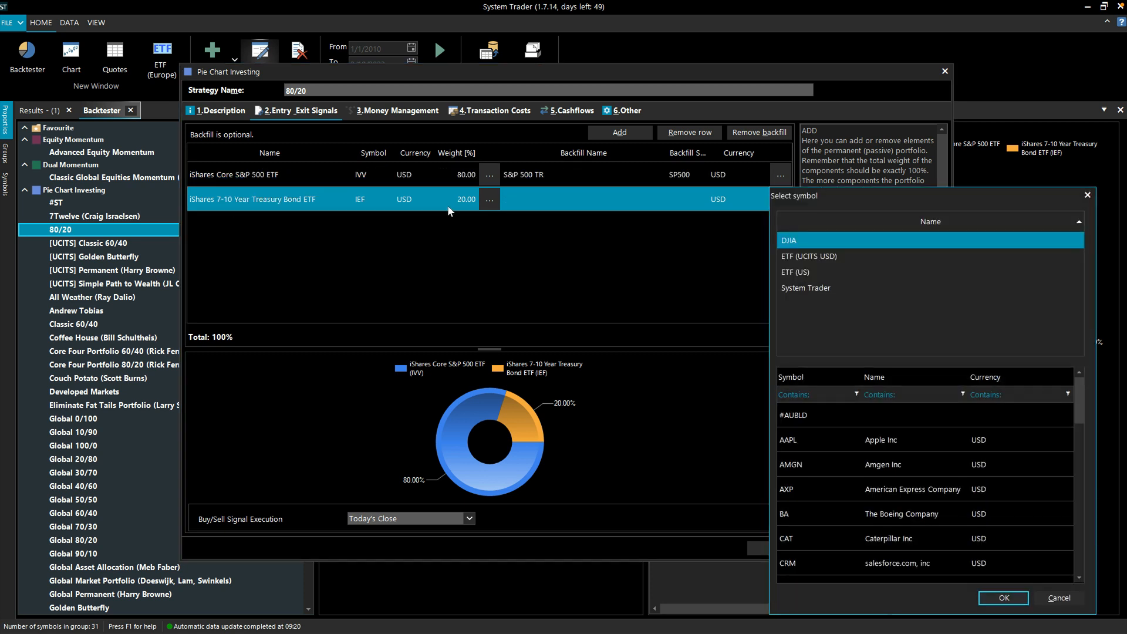
pyautogui.moveTo(800, 192); pyautogui.dragTo(632, 173)
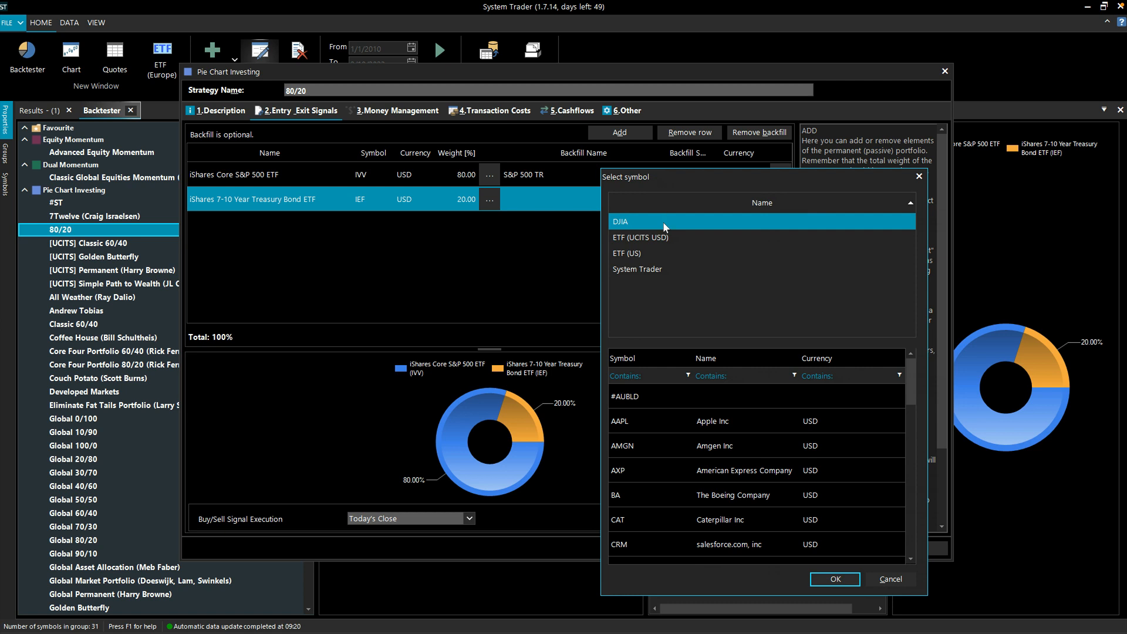
pyautogui.click(655, 270)
pyautogui.moveTo(903, 371); pyautogui.dragTo(895, 538)
pyautogui.click(654, 524)
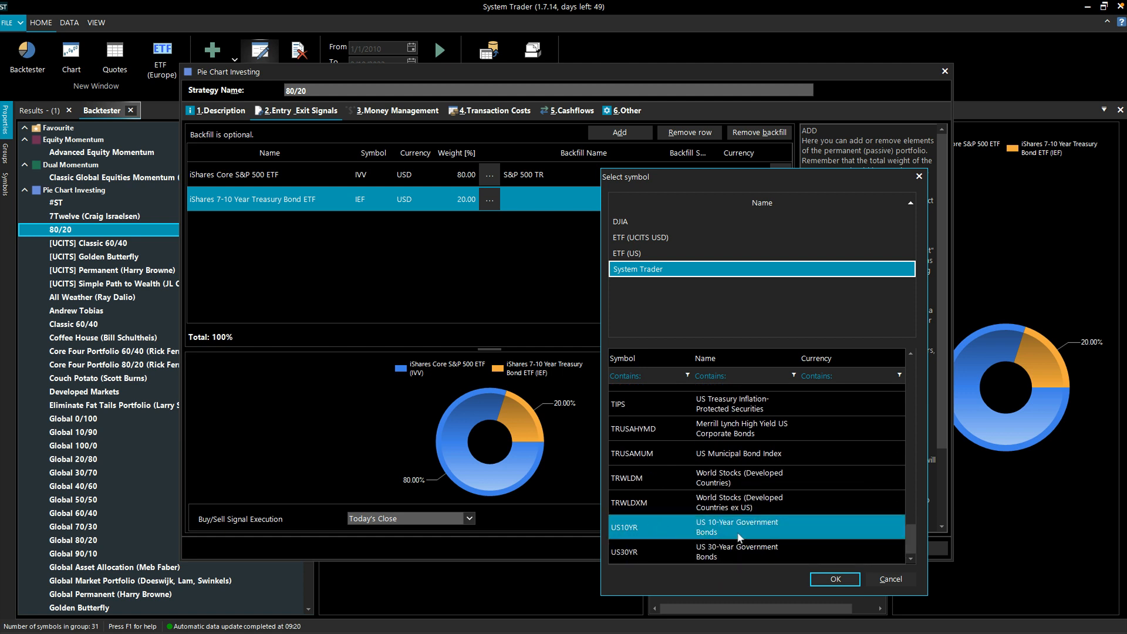
pyautogui.click(833, 578)
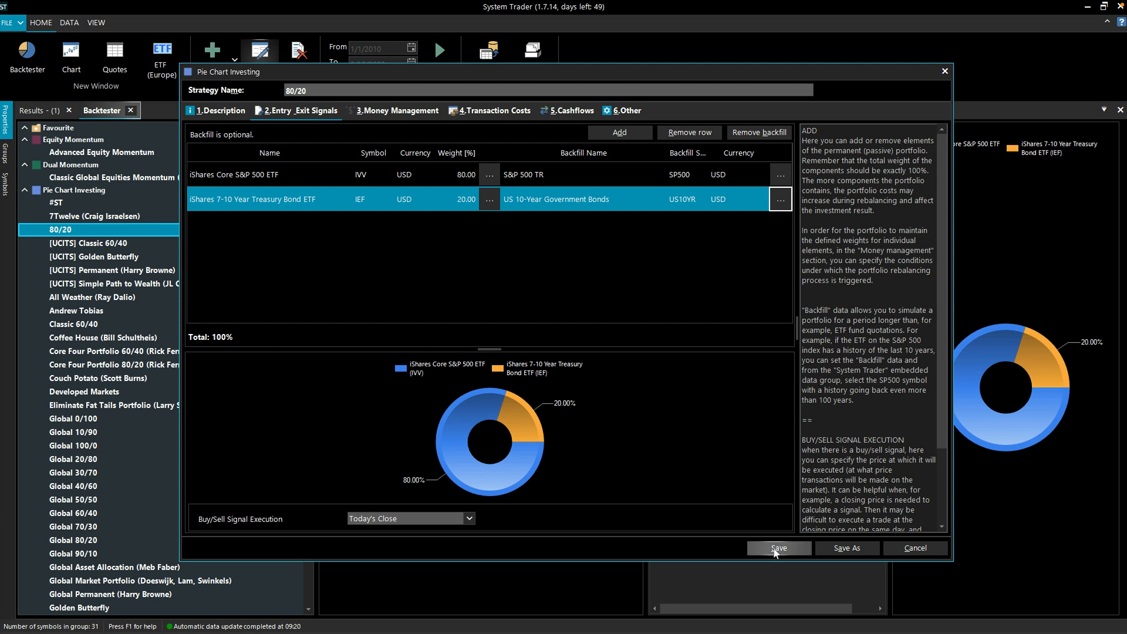
# Save the 80/20 strategy with its backfill data and backtest it over the entire available period
pyautogui.click(778, 548)
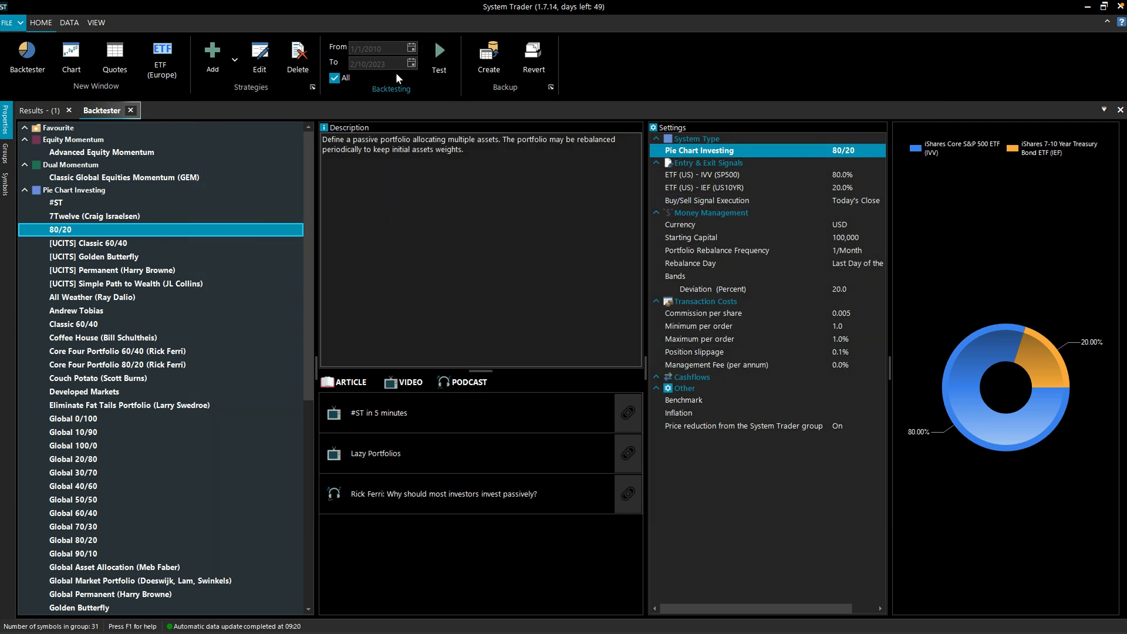
pyautogui.click(440, 55)
pyautogui.press('Return')
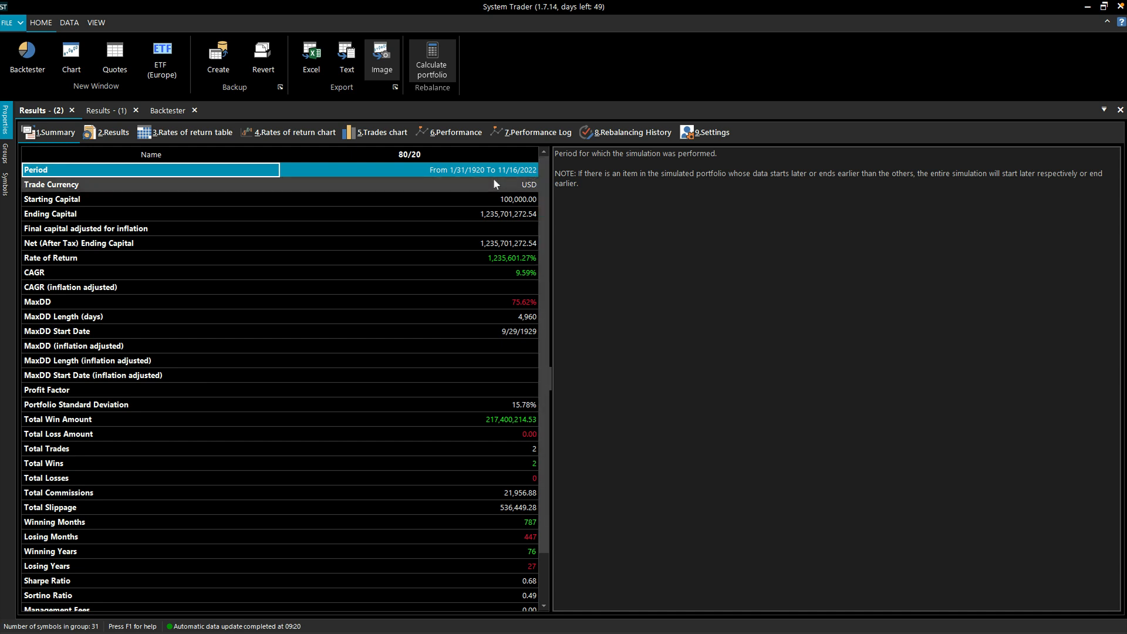
# Compare the logarithmic performance and drawdown charts of the backfilled and original 80/20 backtests, and return to the backfilled test's summary
pyautogui.click(512, 138)
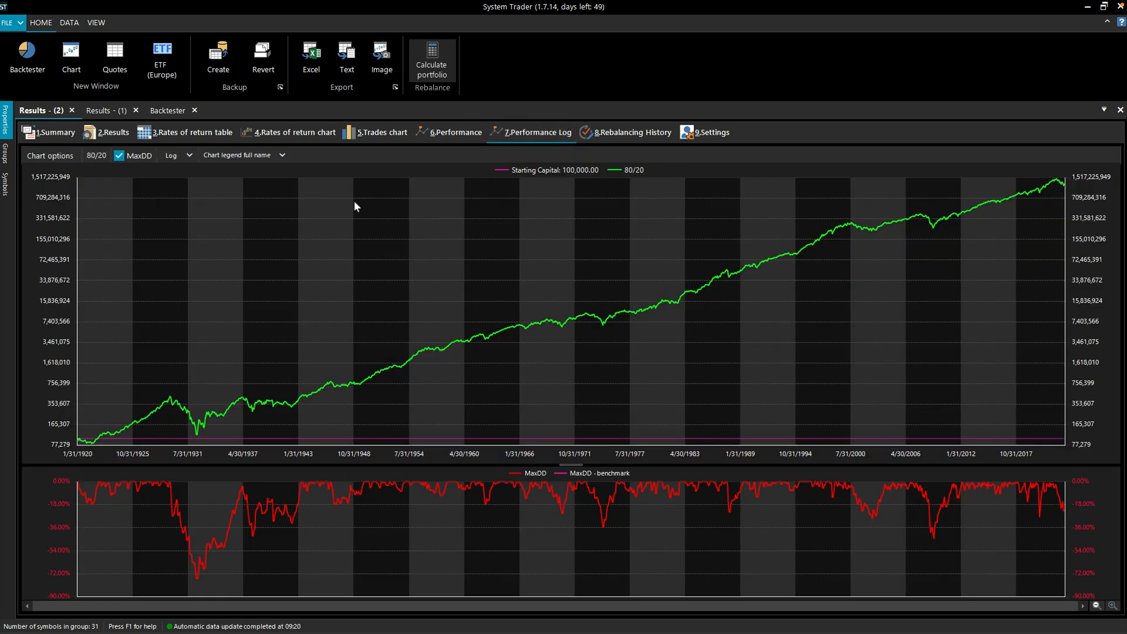
pyautogui.click(97, 112)
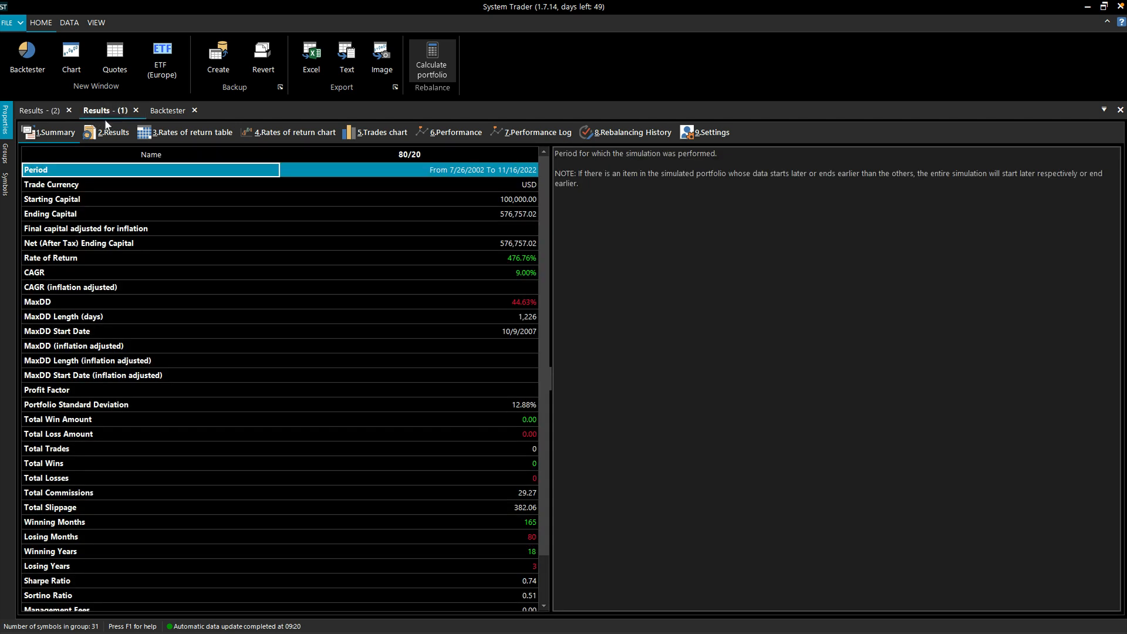
pyautogui.click(531, 132)
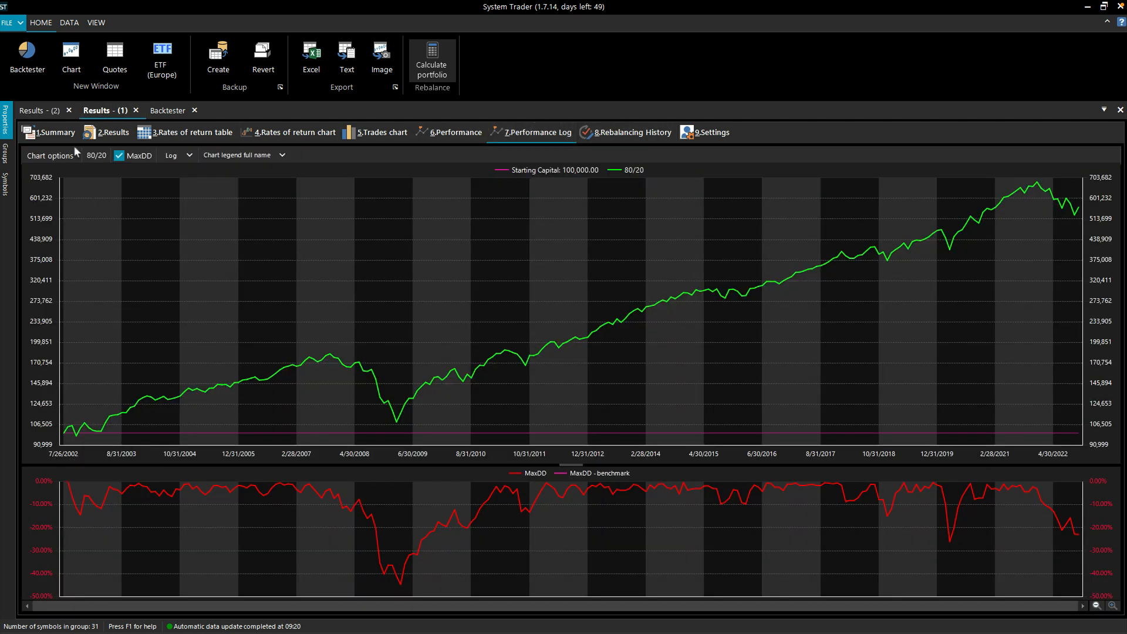
pyautogui.click(41, 112)
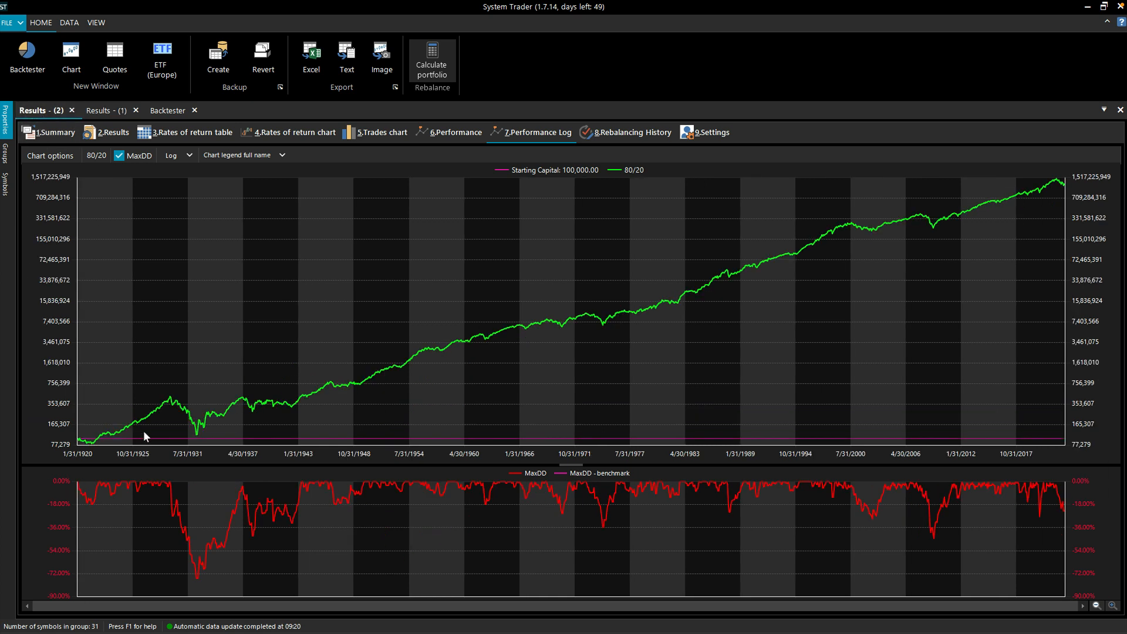
pyautogui.click(51, 132)
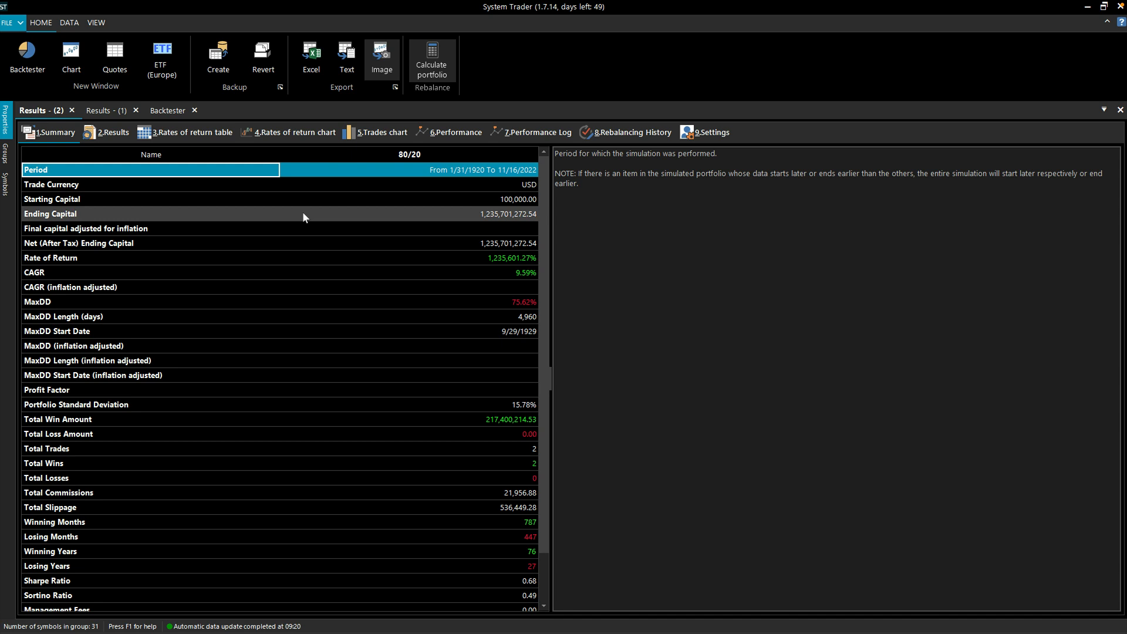
# Check the list of imported data groups and the backtest period, and return to the Backtester with the data import commands shown
pyautogui.click(5, 155)
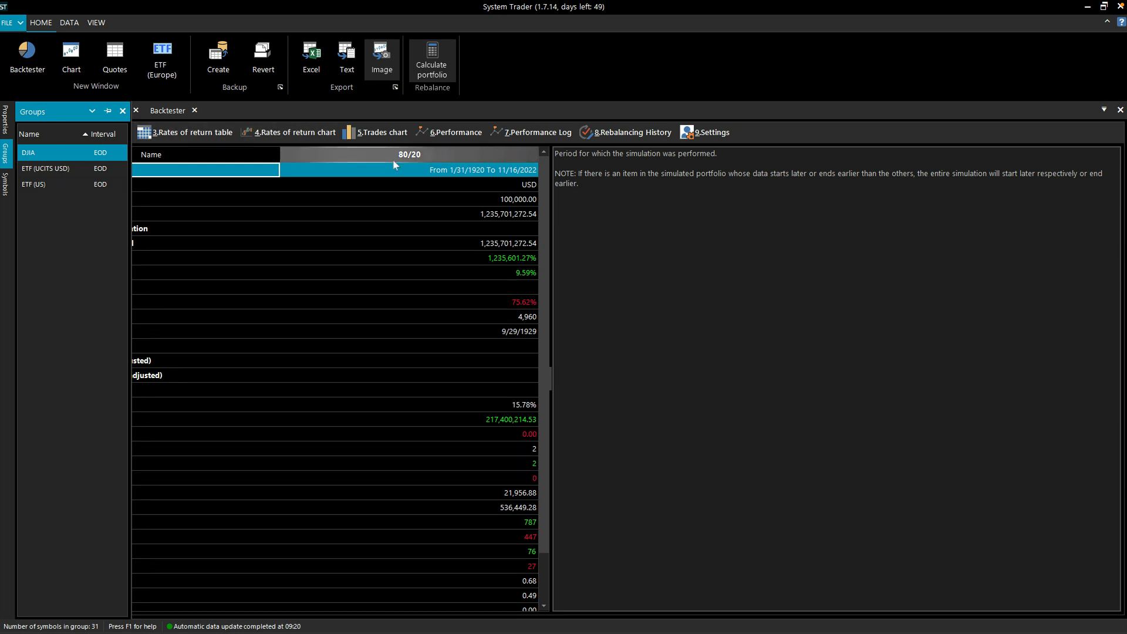
pyautogui.click(475, 174)
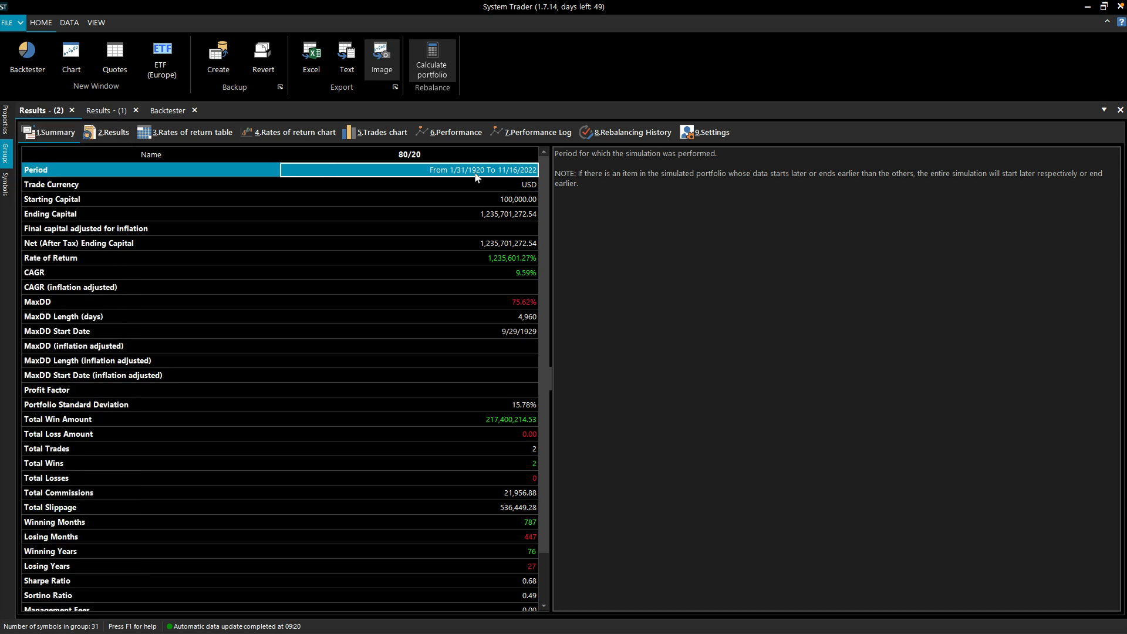
pyautogui.click(162, 111)
pyautogui.click(70, 23)
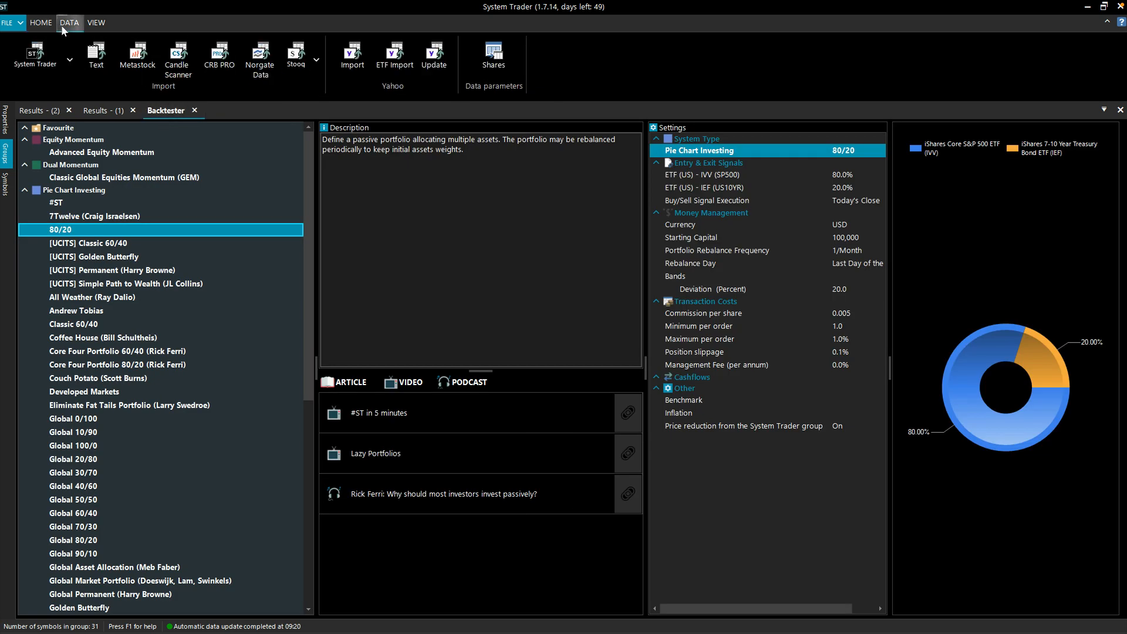